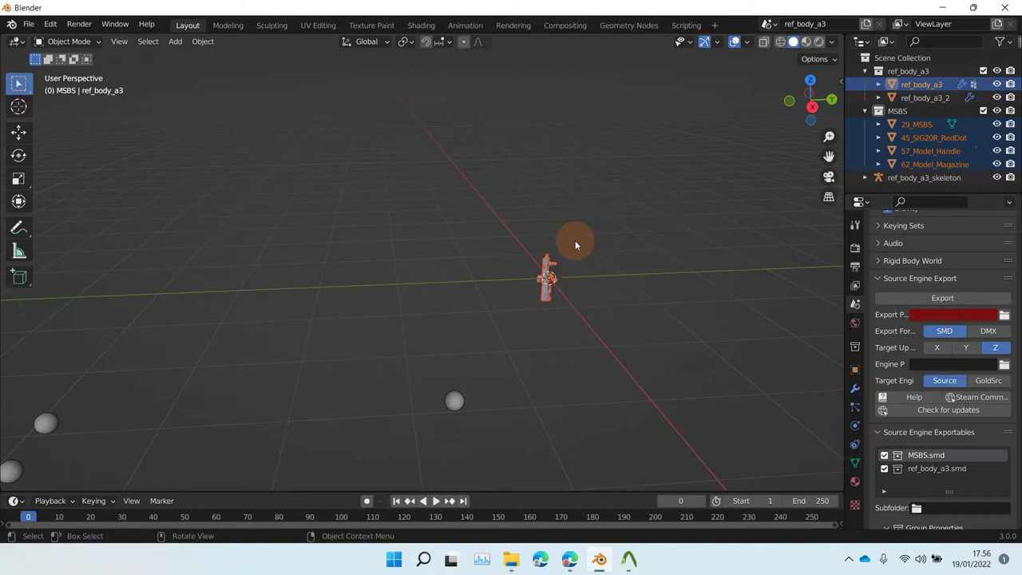
Step: Remove the large reference rifle ref_body_a3 from the selection, keeping only the four MSBS parts selected
{"action": "middle_click_drag", "start_coordinate": [579, 266], "coordinate": [562, 297]}
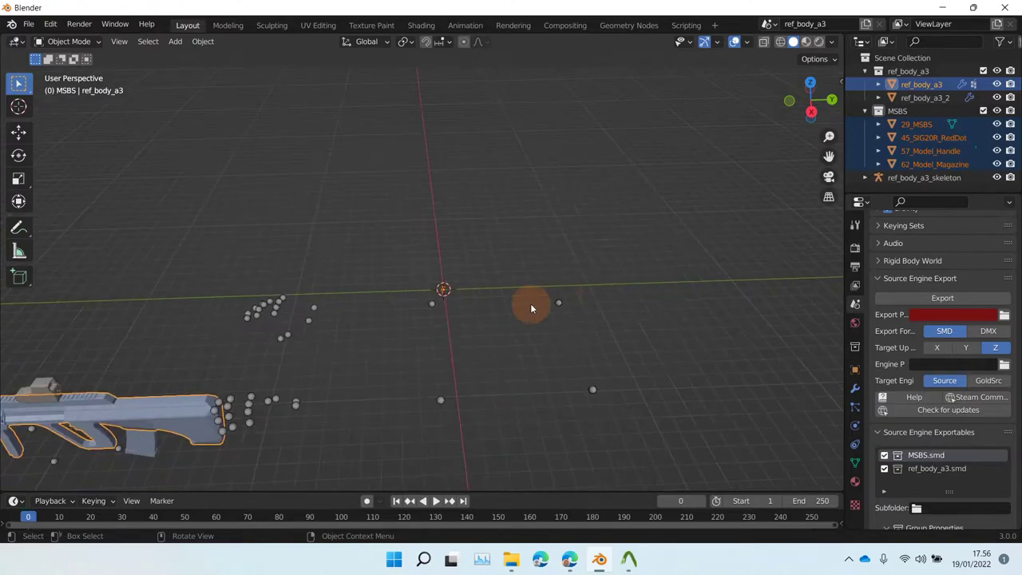
{"action": "scroll", "coordinate": [484, 313], "scroll_direction": "up", "scroll_amount": 4}
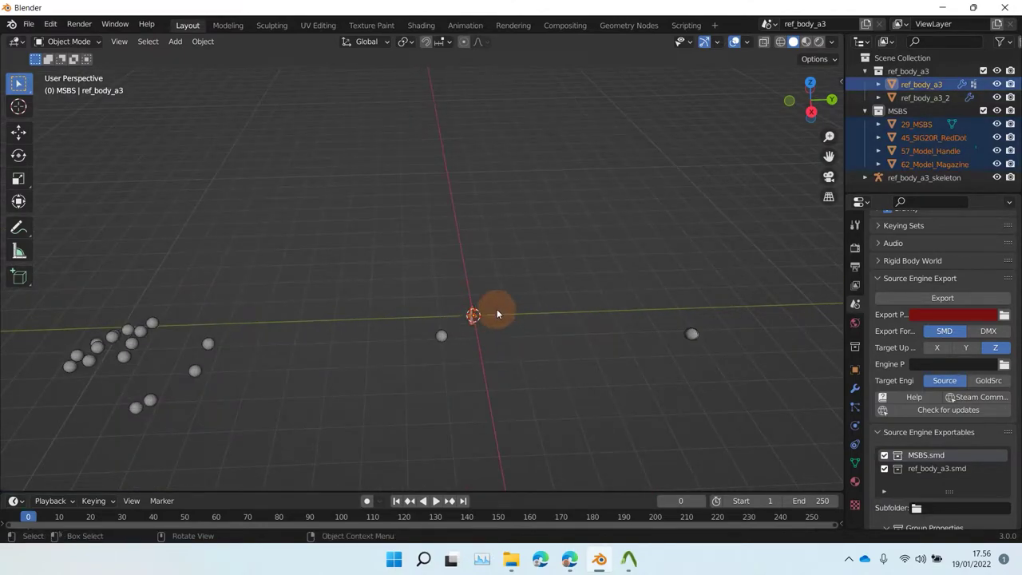
{"action": "scroll", "coordinate": [497, 313], "scroll_direction": "down", "scroll_amount": 4}
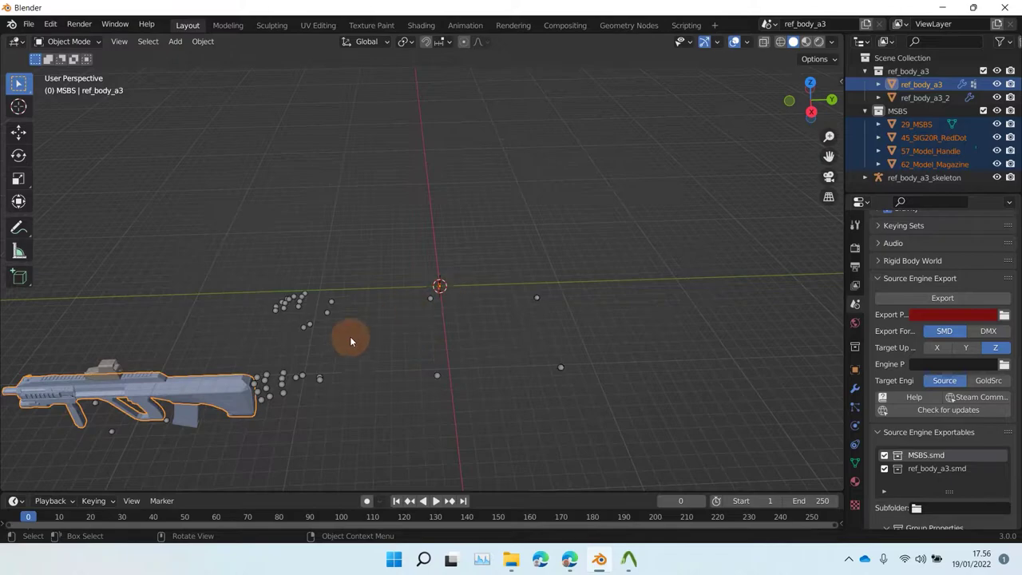
{"action": "left_click", "coordinate": [227, 390], "text": "shift"}
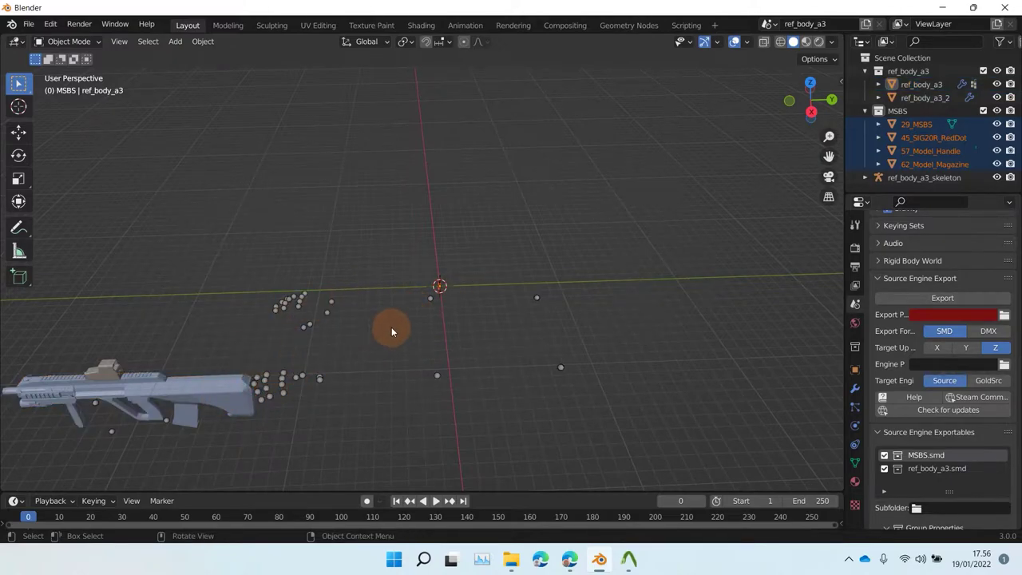
{"action": "left_click", "coordinate": [439, 313]}
{"action": "scroll", "coordinate": [460, 308], "scroll_direction": "up", "scroll_amount": 3}
{"action": "left_click_drag", "start_coordinate": [486, 340], "coordinate": [455, 279]}
{"action": "scroll", "coordinate": [454, 278], "scroll_direction": "down", "scroll_amount": 4}
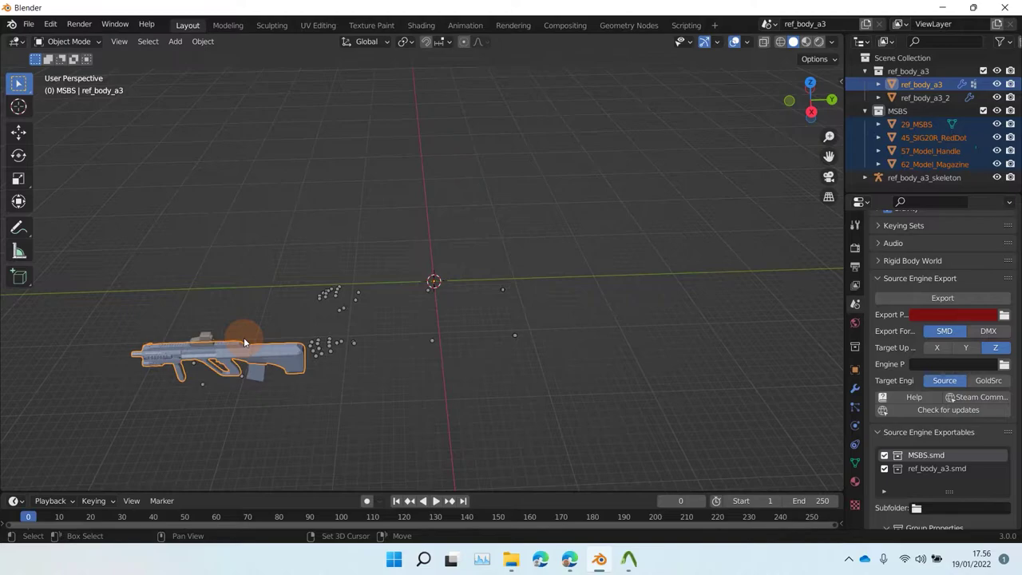
{"action": "left_click", "coordinate": [276, 352], "text": "shift"}
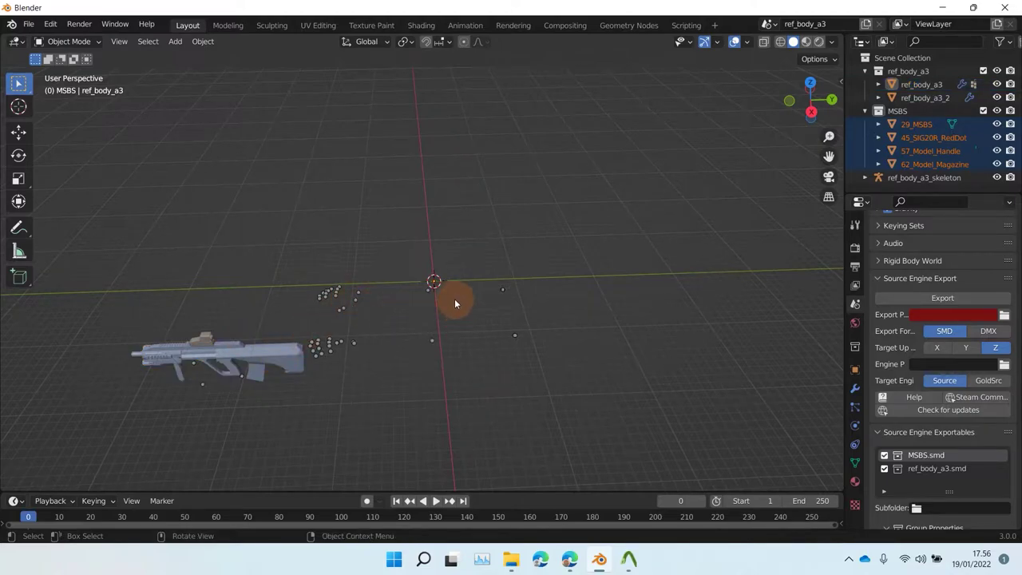
Step: Examine the MSBS rifle's size and position relative to the reference rifle from the side and from above
{"action": "scroll", "coordinate": [457, 301], "scroll_direction": "up", "scroll_amount": 8}
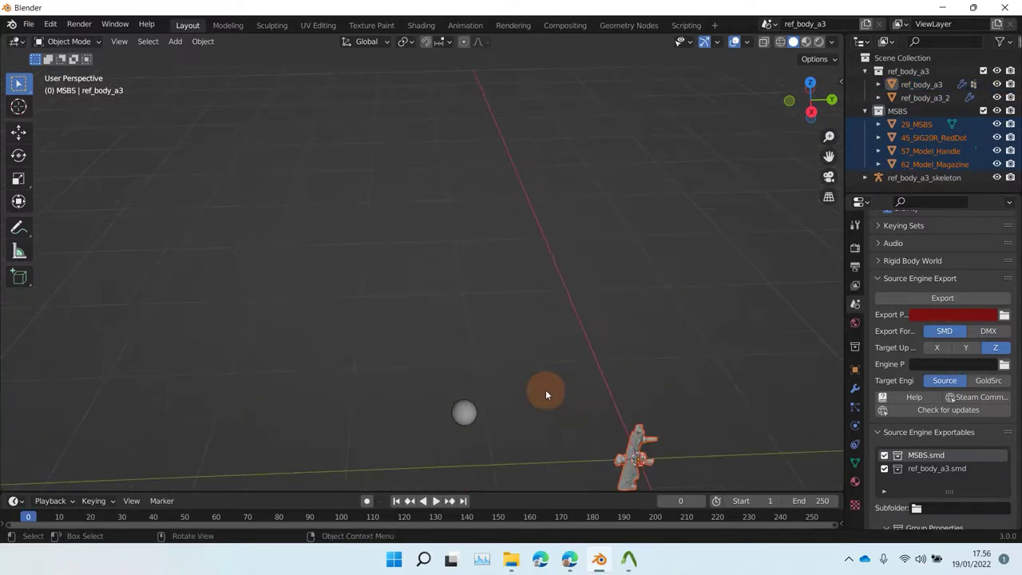
{"action": "scroll", "coordinate": [503, 351], "scroll_direction": "down", "scroll_amount": 10}
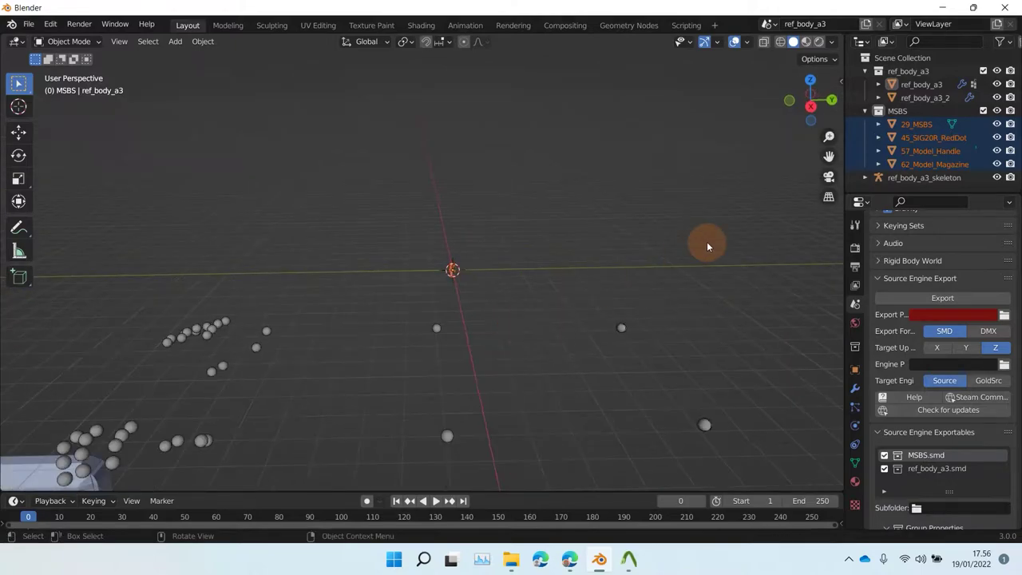
{"action": "scroll", "coordinate": [548, 224], "scroll_direction": "down", "scroll_amount": 3}
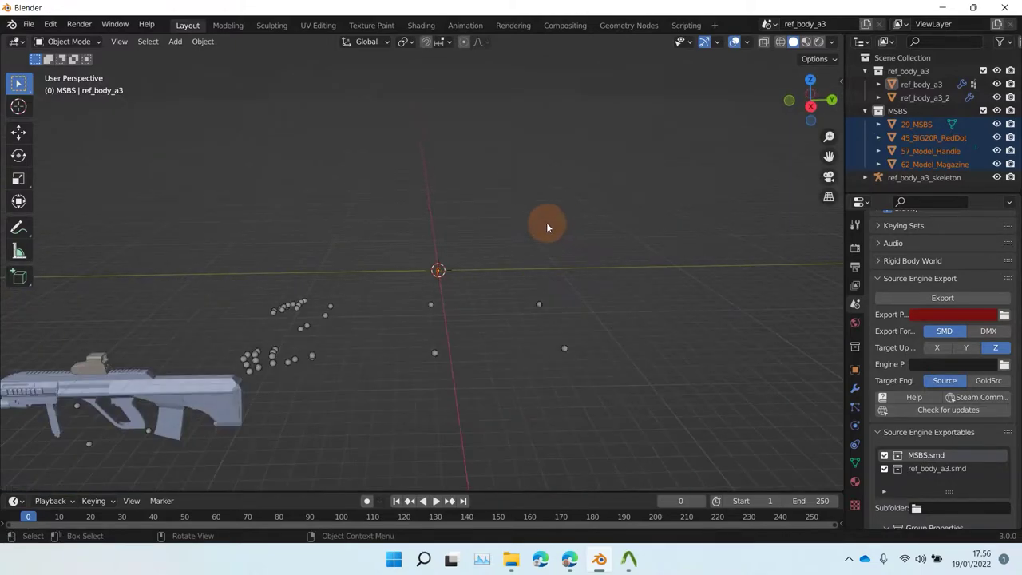
{"action": "left_click", "coordinate": [811, 108]}
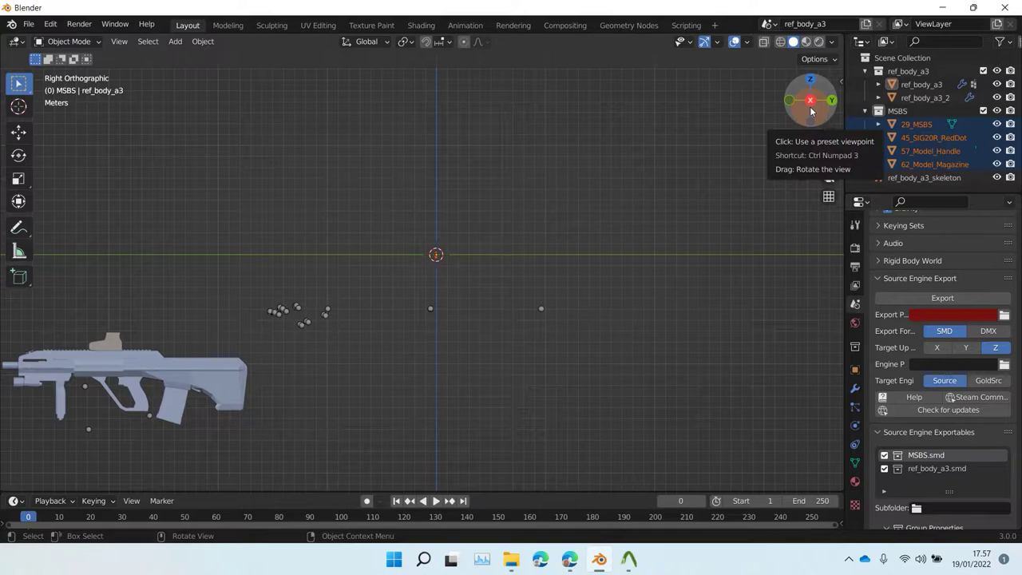
{"action": "left_click_drag", "start_coordinate": [394, 285], "coordinate": [348, 274]}
{"action": "middle_click_drag", "start_coordinate": [348, 274], "coordinate": [517, 219], "text": "shift"}
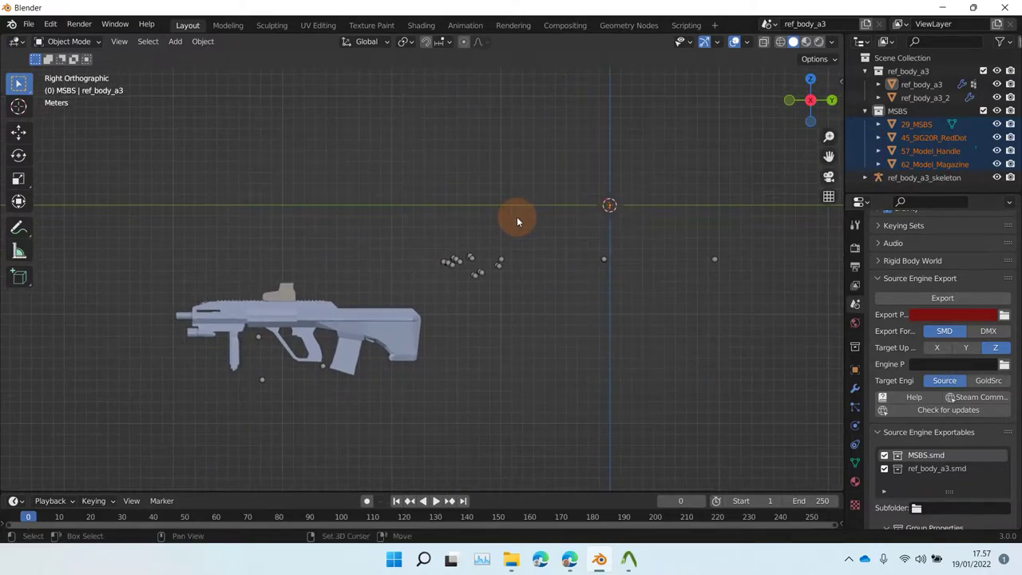
{"action": "left_click", "coordinate": [832, 101]}
{"action": "left_click", "coordinate": [811, 80]}
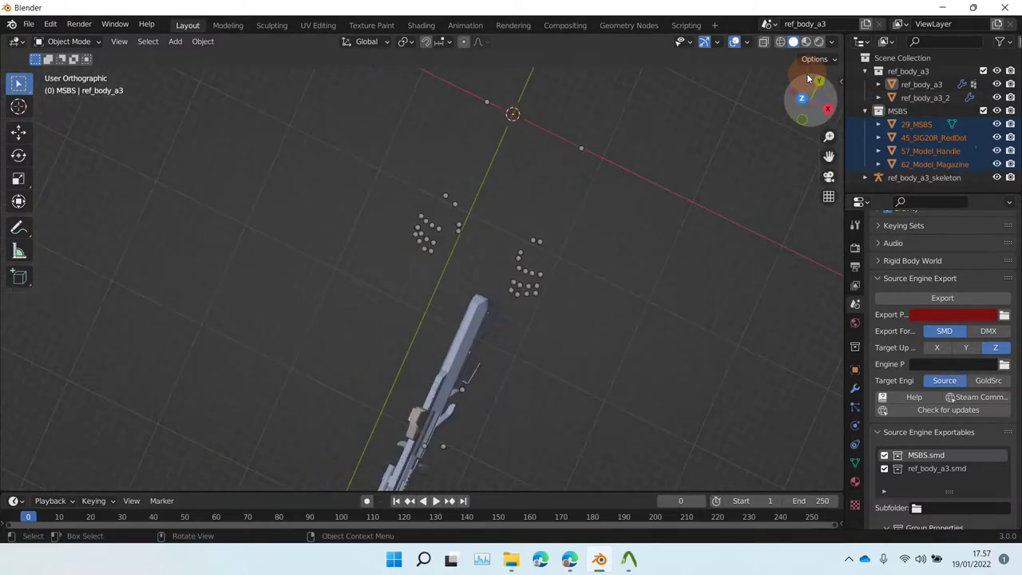
{"action": "middle_click_drag", "start_coordinate": [667, 376], "coordinate": [570, 235]}
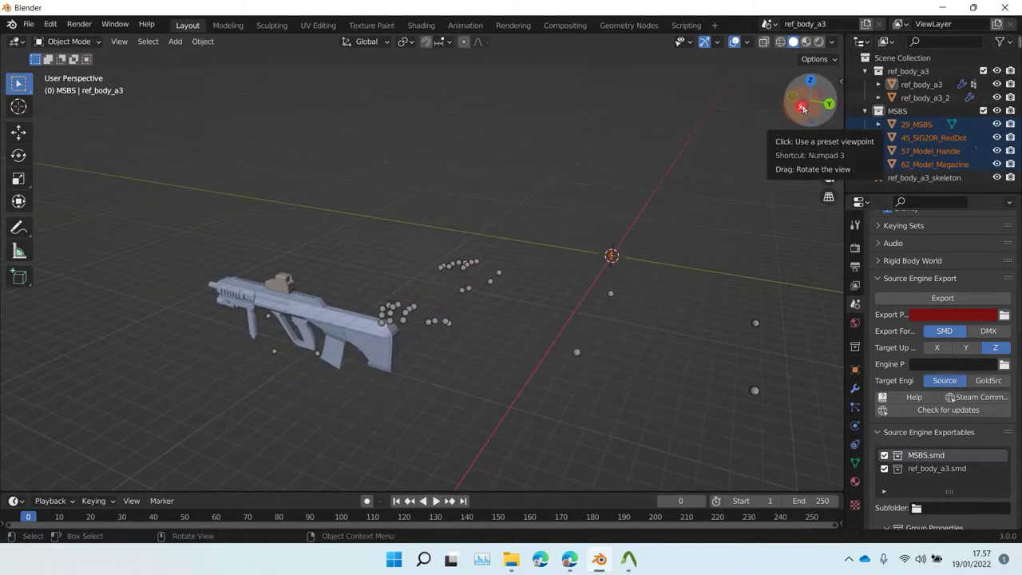
Step: Move the selected MSBS parts from the world origin to just above the reference rifle in the right orthographic view
{"action": "left_click", "coordinate": [802, 108]}
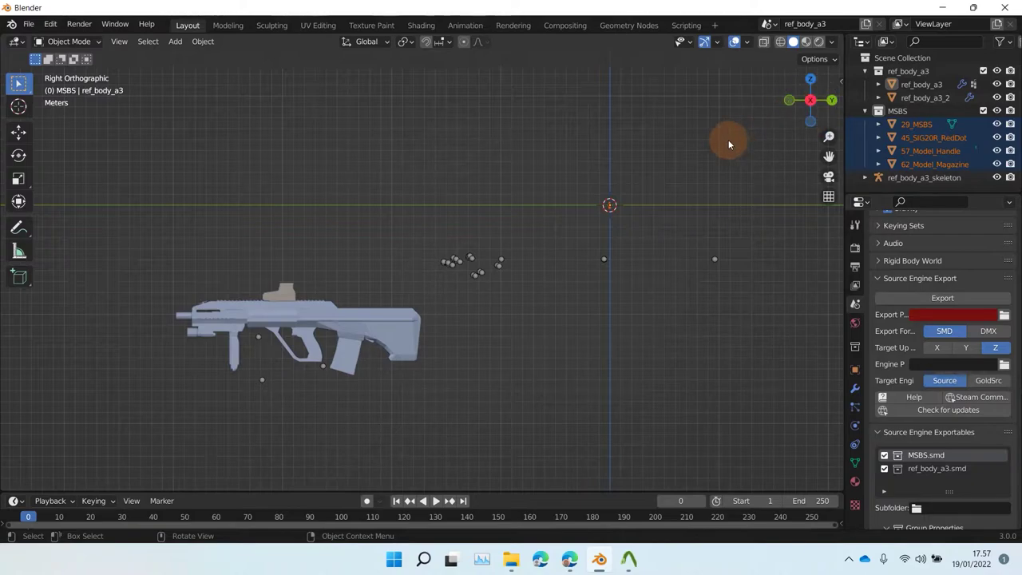
{"action": "scroll", "coordinate": [666, 168], "scroll_direction": "up", "scroll_amount": 2}
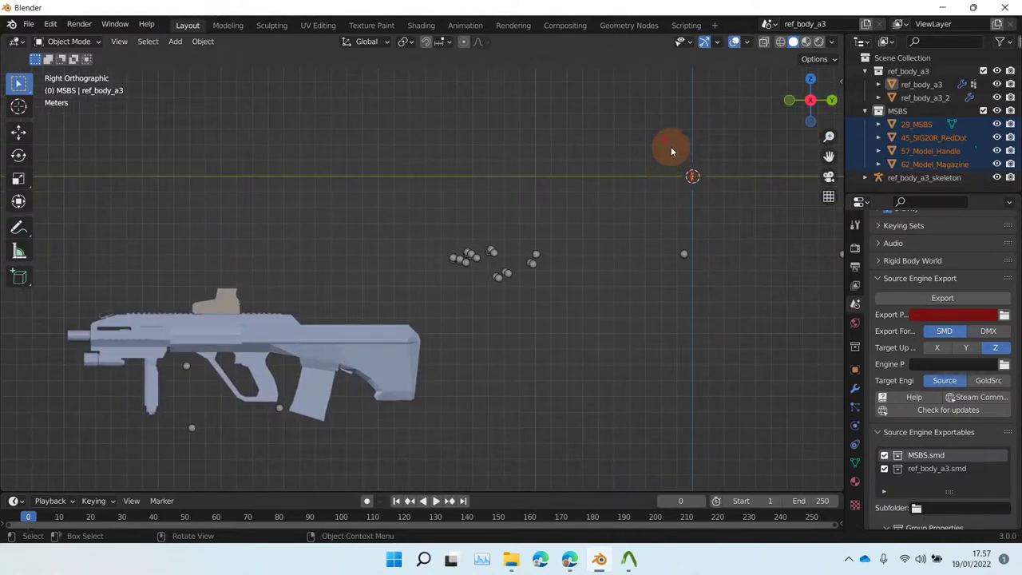
{"action": "left_click", "coordinate": [670, 147]}
{"action": "left_click", "coordinate": [338, 317]}
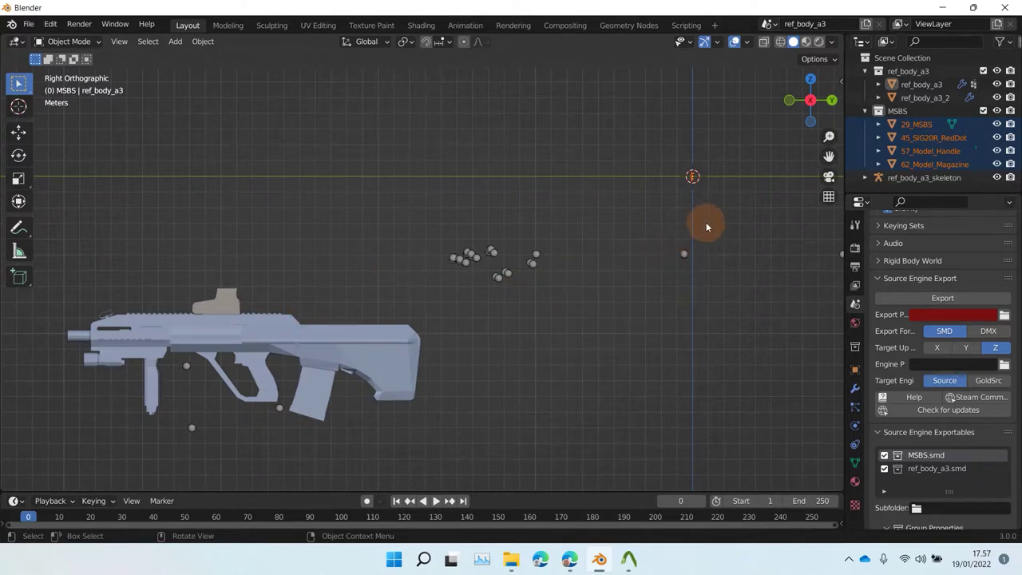
{"action": "key", "text": "g"}
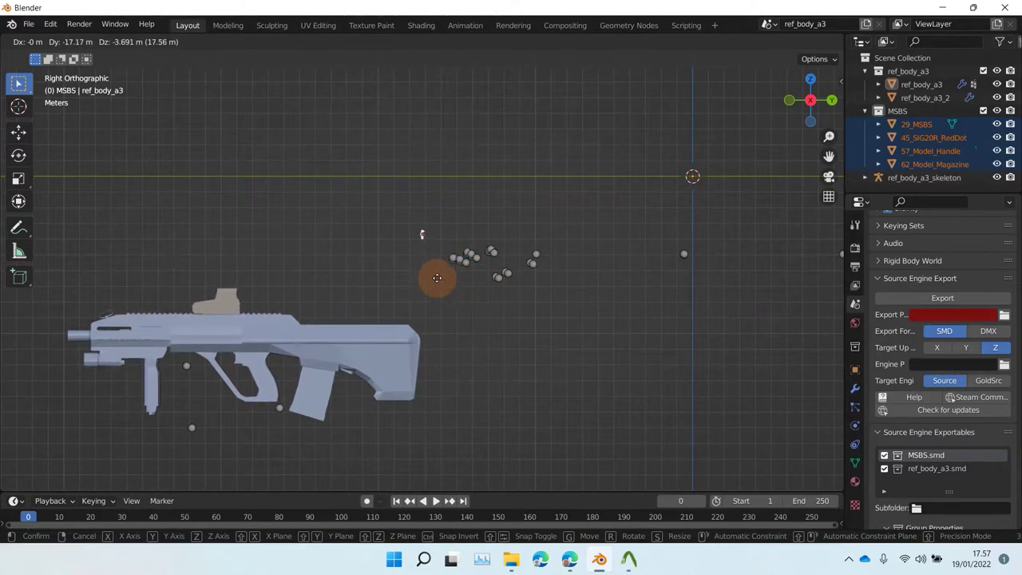
{"action": "left_click", "coordinate": [434, 276]}
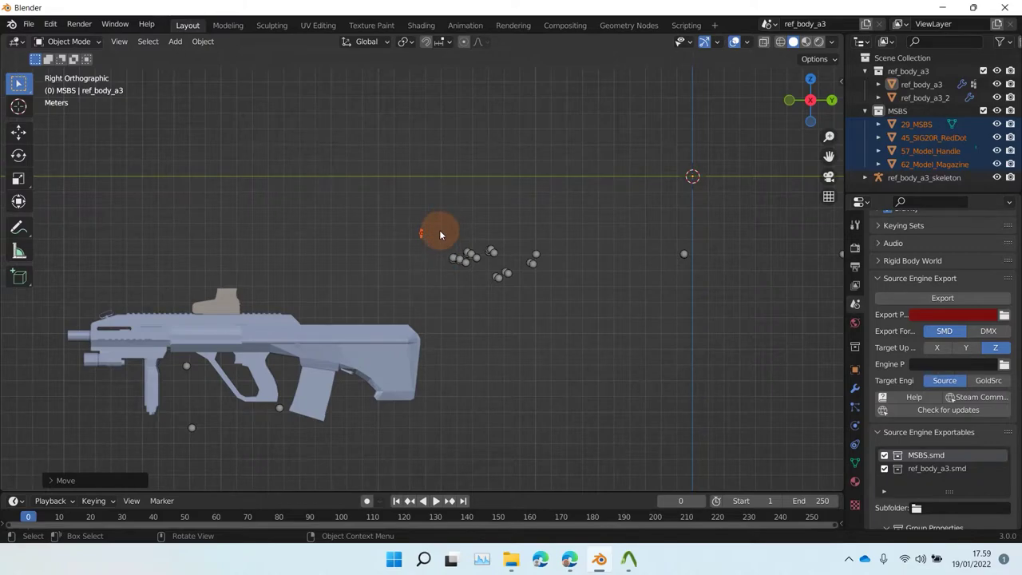
{"action": "key", "text": "g"}
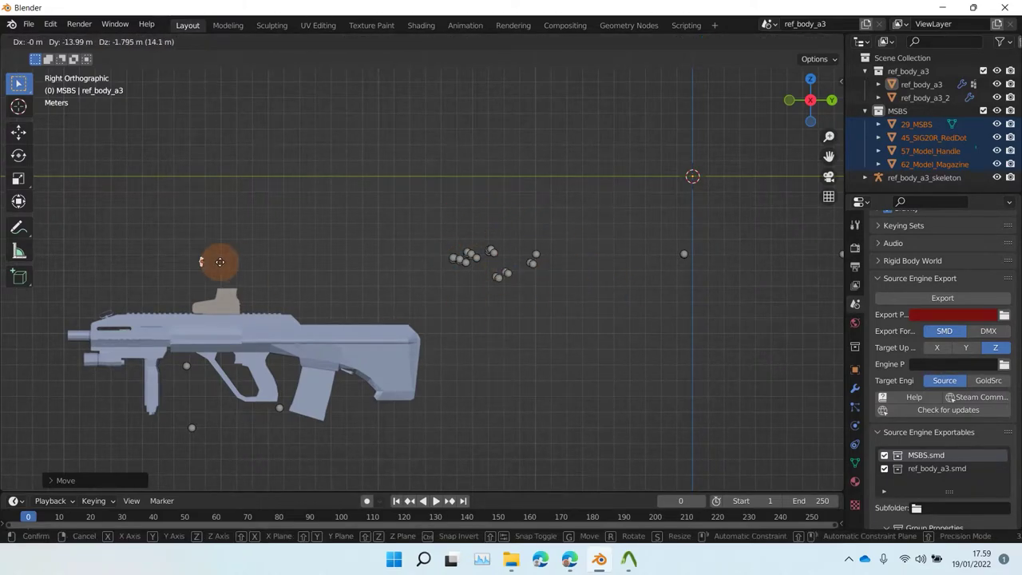
{"action": "left_click", "coordinate": [295, 284]}
Step: Scale the MSBS rifle up uniformly by about 21.3 in the right orthographic view
{"action": "middle_click_drag", "start_coordinate": [312, 275], "coordinate": [383, 263]}
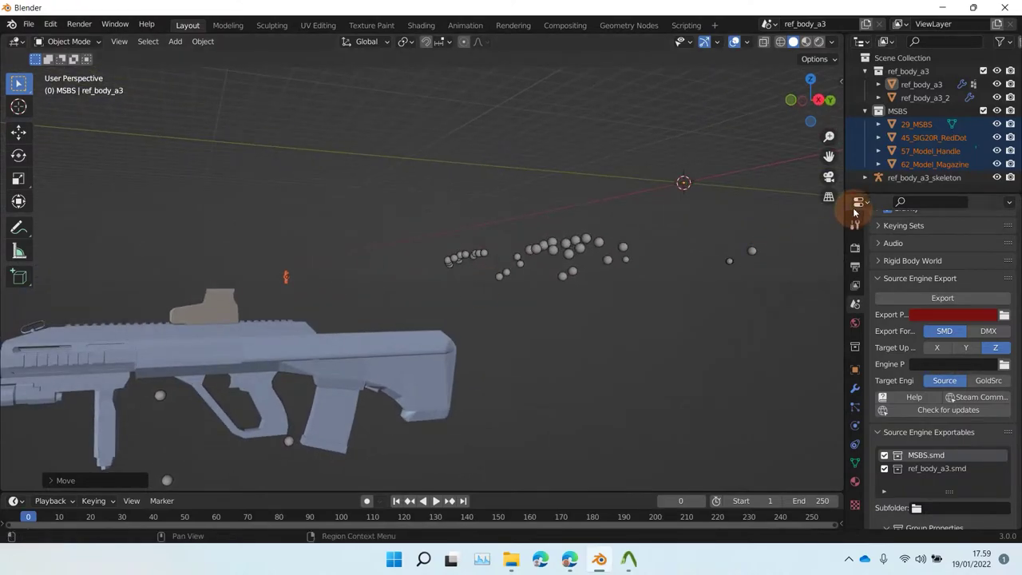
{"action": "left_click", "coordinate": [819, 100]}
{"action": "middle_click_drag", "start_coordinate": [263, 293], "coordinate": [393, 258], "text": "shift"}
{"action": "scroll", "coordinate": [383, 264], "scroll_direction": "up", "scroll_amount": 5}
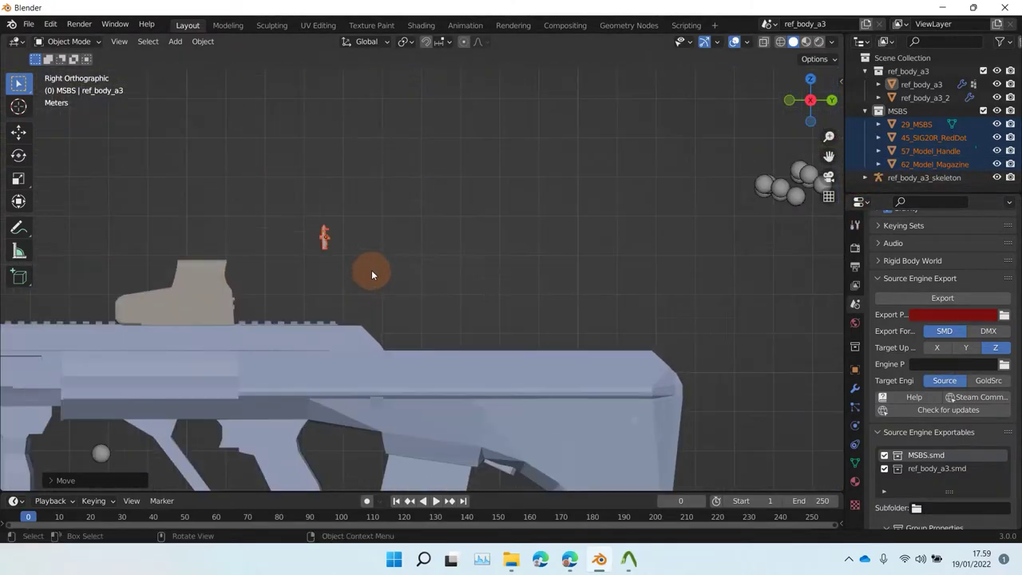
{"action": "scroll", "coordinate": [335, 245], "scroll_direction": "down", "scroll_amount": 2}
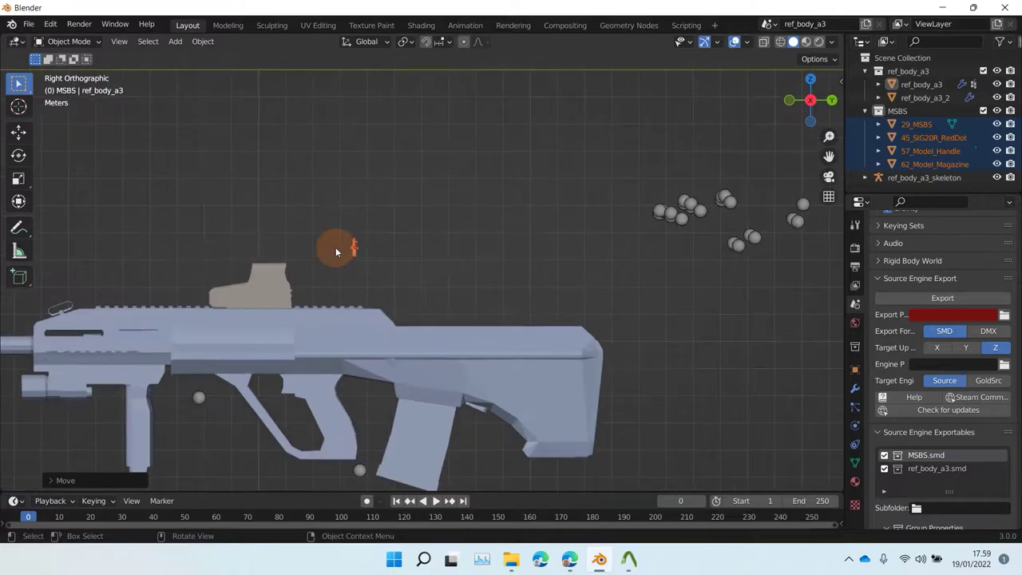
{"action": "key", "text": "s"}
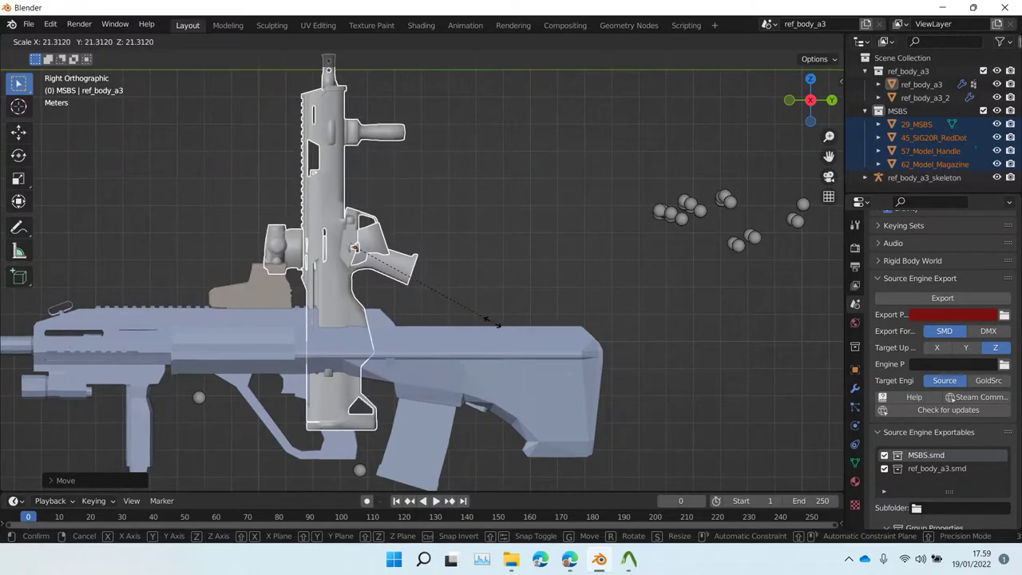
{"action": "left_click", "coordinate": [537, 234]}
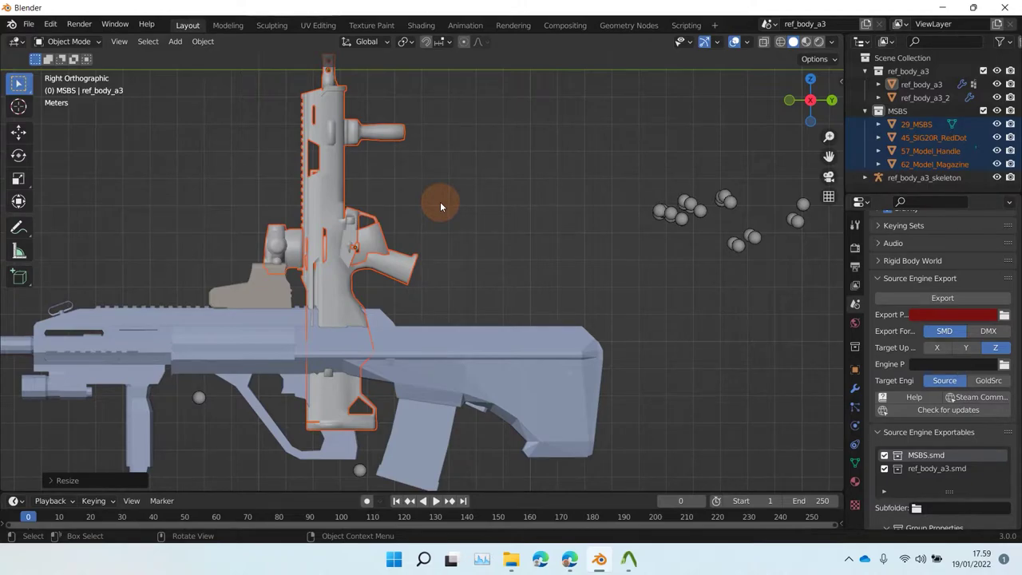
Step: Rotate the MSBS rifle by 90° in the right orthographic view so that it lies horizontally
{"action": "key", "text": "r"}
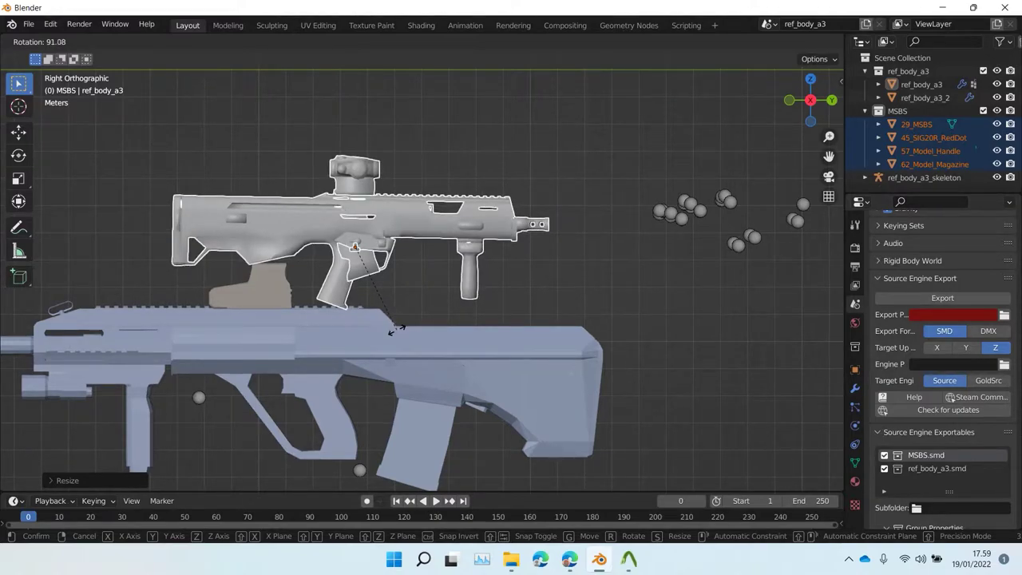
{"action": "type", "text": "90"}
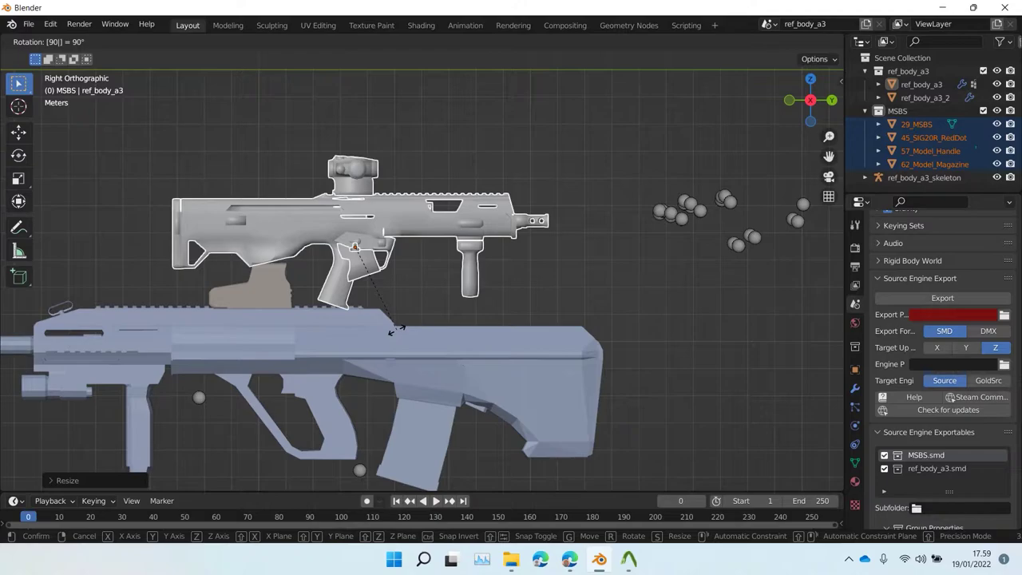
{"action": "key", "text": "Return"}
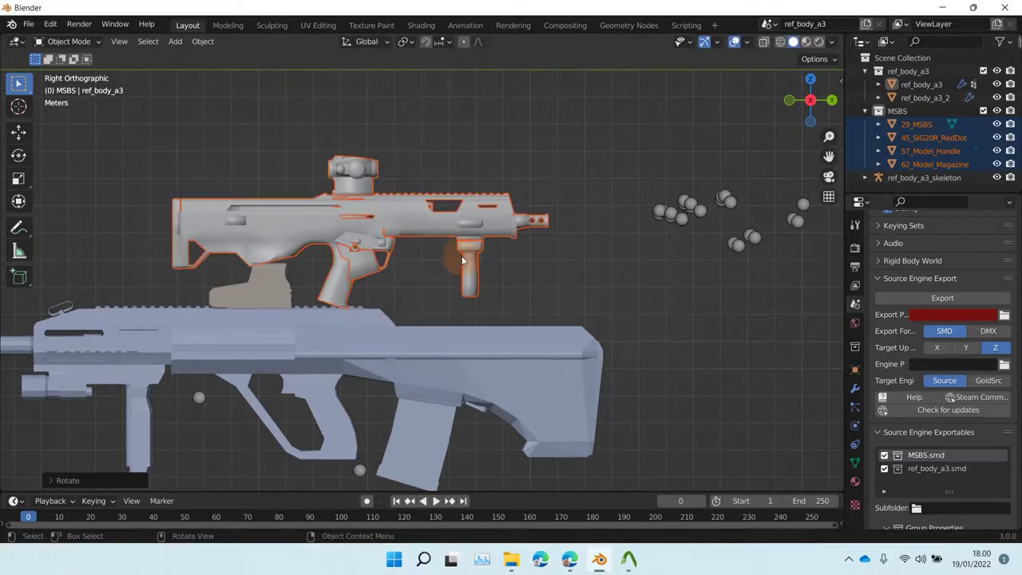
Step: Move the MSBS rifle sideways in the top orthographic view so that it sits clear beside the reference rifle
{"action": "scroll", "coordinate": [266, 275], "scroll_direction": "up", "scroll_amount": 2}
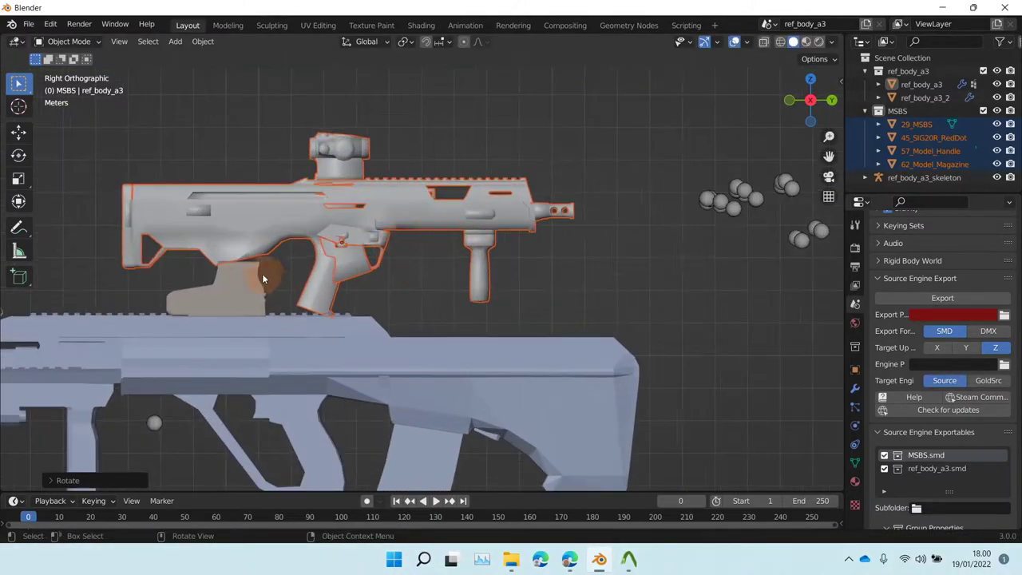
{"action": "left_click", "coordinate": [811, 81]}
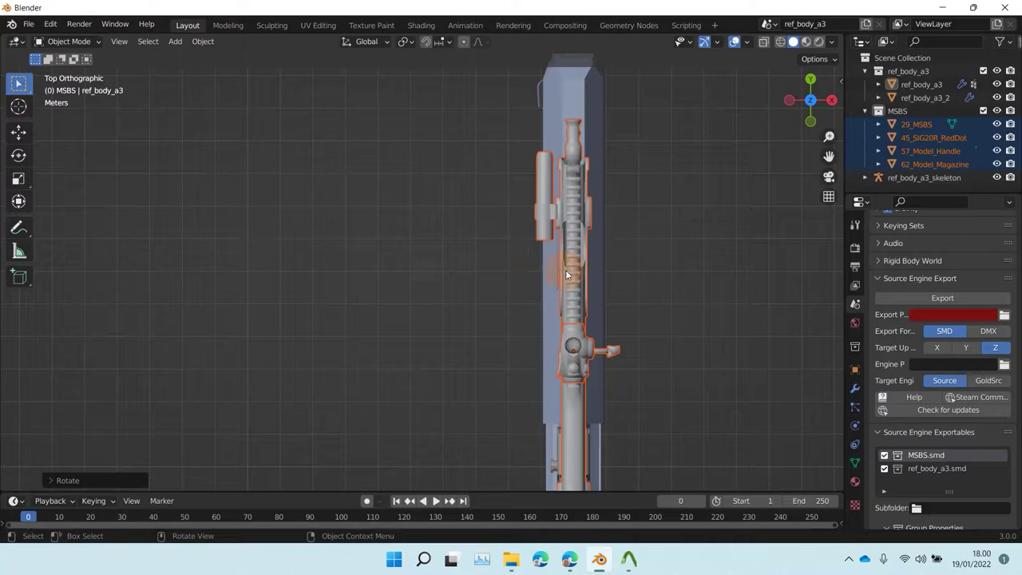
{"action": "key", "text": "g"}
{"action": "left_click", "coordinate": [424, 252]}
Step: Rotate the MSBS rifle by 180° in the top orthographic view so its barrel points like the reference rifle's
{"action": "scroll", "coordinate": [449, 217], "scroll_direction": "down", "scroll_amount": 4}
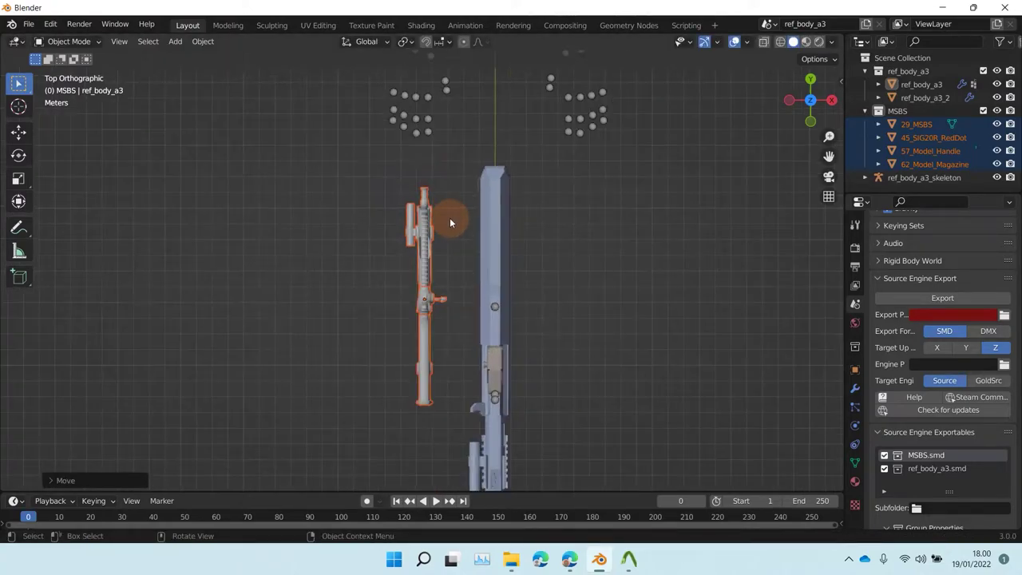
{"action": "scroll", "coordinate": [449, 217], "scroll_direction": "up", "scroll_amount": 3}
{"action": "key", "text": "r"}
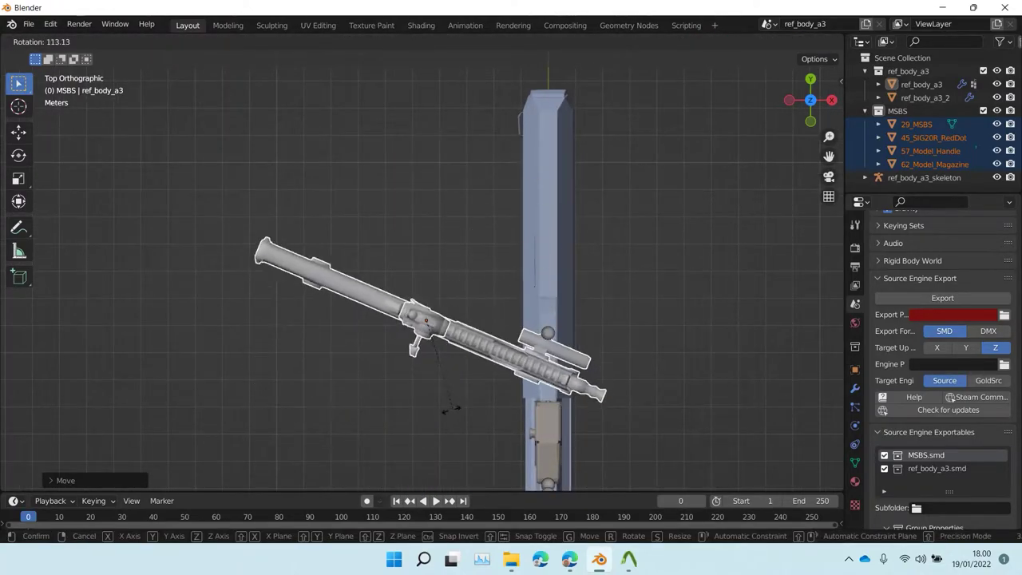
{"action": "type", "text": "180"}
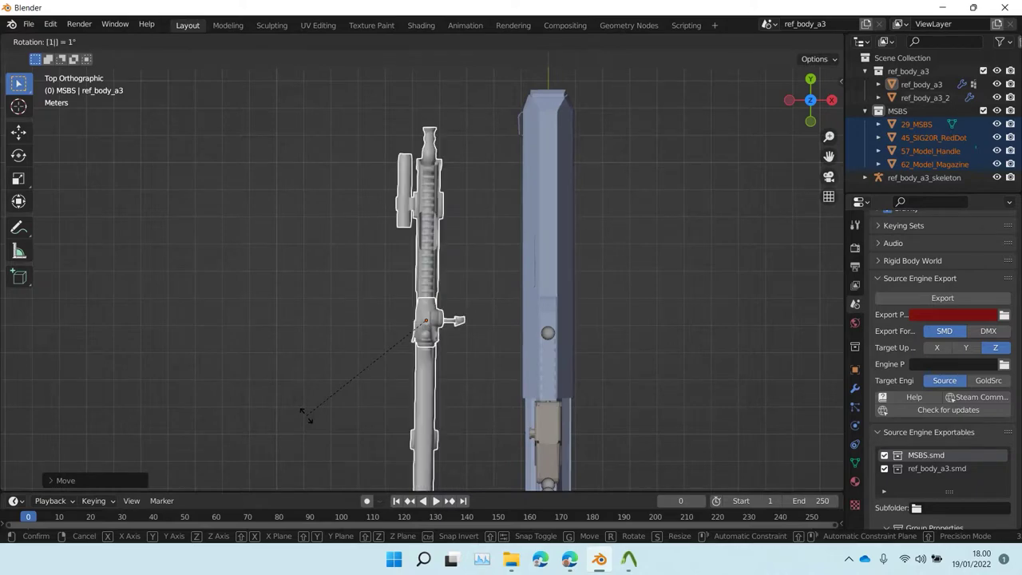
{"action": "left_click", "coordinate": [307, 418]}
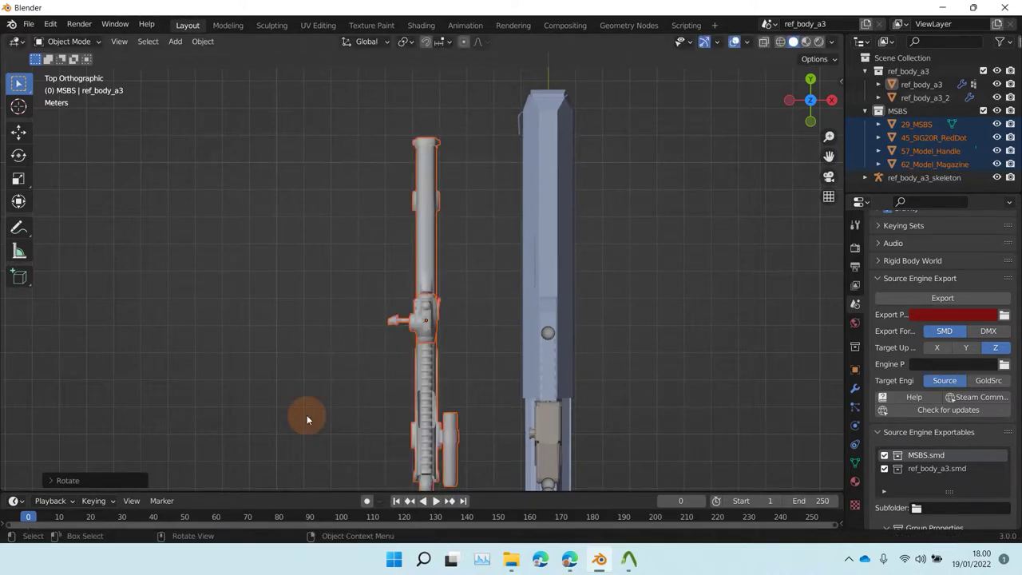
Step: Raise the MSBS rifle well clear above the reference rifle in the right orthographic view
{"action": "left_click", "coordinate": [832, 100]}
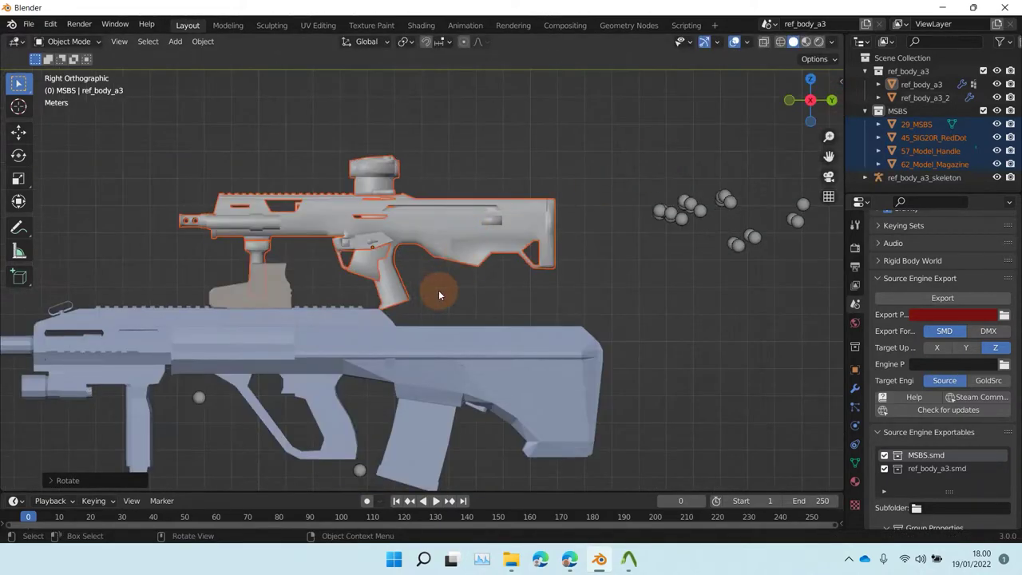
{"action": "key", "text": "g"}
{"action": "left_click", "coordinate": [386, 135]}
{"action": "scroll", "coordinate": [397, 174], "scroll_direction": "down", "scroll_amount": 3}
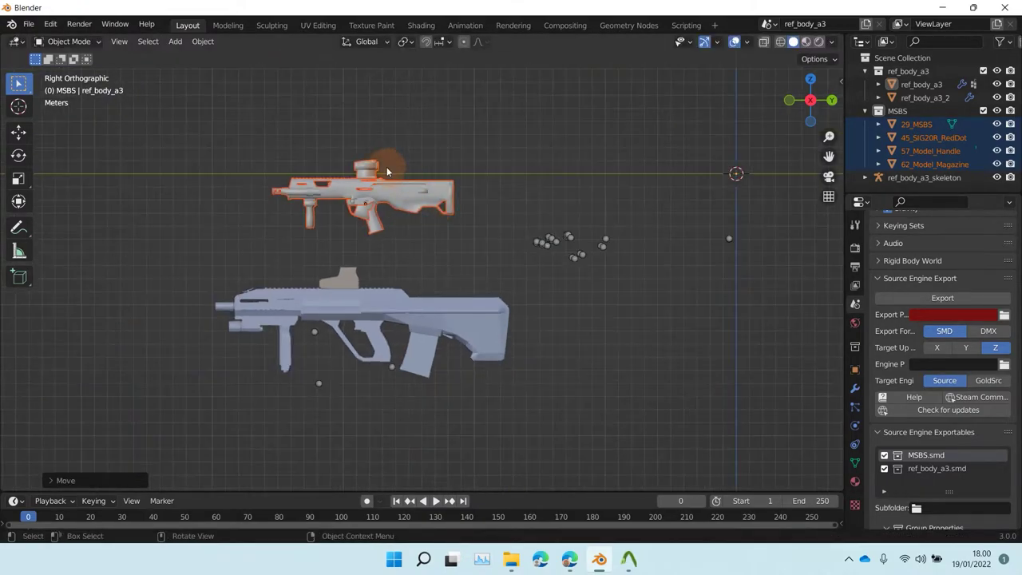
Step: Move the magazine in the right orthographic view from behind the trigger into the magazine well behind the pistol grip
{"action": "scroll", "coordinate": [380, 165], "scroll_direction": "up", "scroll_amount": 2}
{"action": "middle_click_drag", "start_coordinate": [388, 189], "coordinate": [418, 227], "text": "shift"}
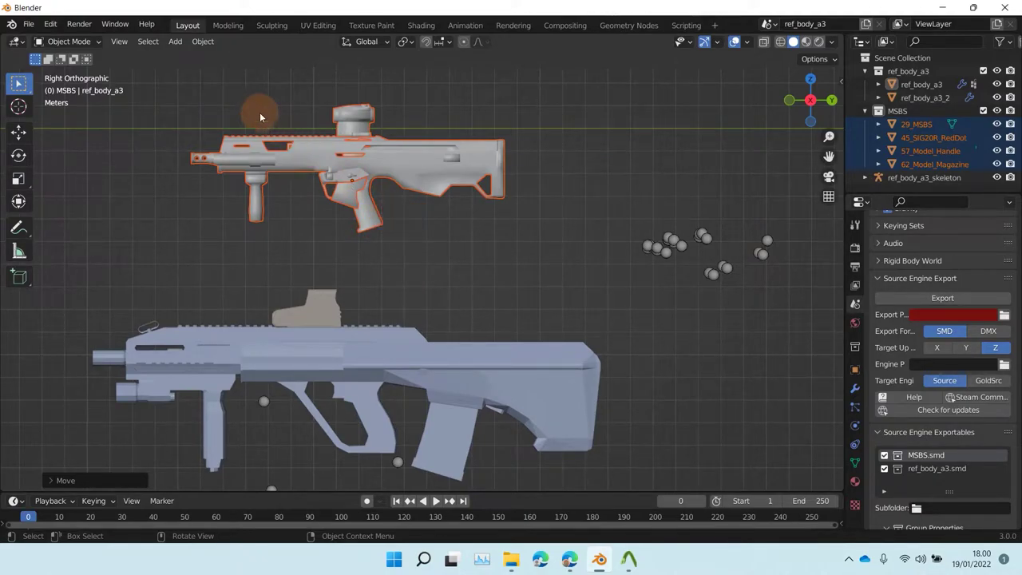
{"action": "scroll", "coordinate": [330, 189], "scroll_direction": "up", "scroll_amount": 3}
{"action": "middle_click_drag", "start_coordinate": [330, 188], "coordinate": [421, 262], "text": "shift"}
{"action": "left_click", "coordinate": [526, 301]}
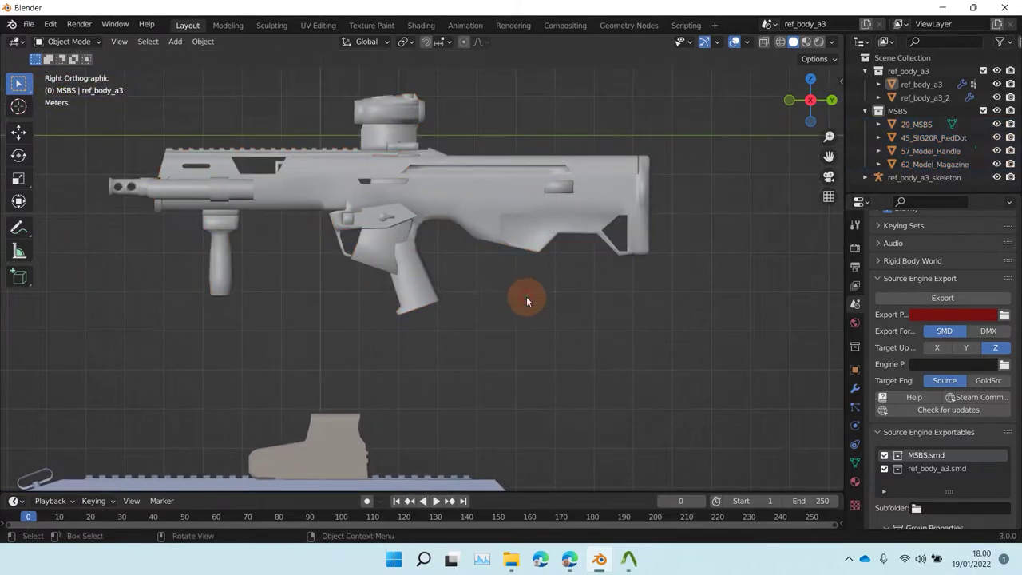
{"action": "left_click", "coordinate": [391, 262]}
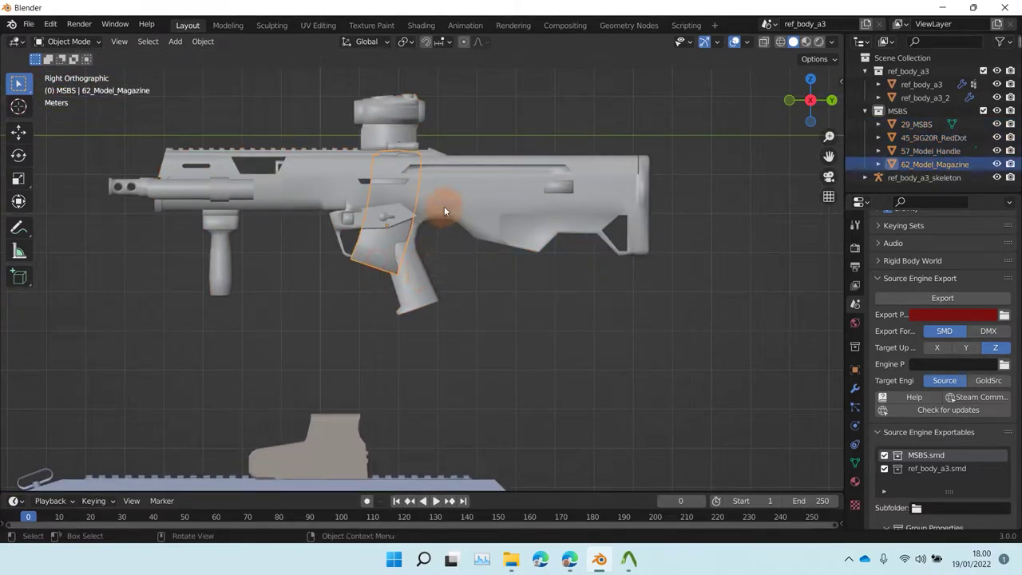
{"action": "scroll", "coordinate": [431, 206], "scroll_direction": "up", "scroll_amount": 2}
{"action": "key", "text": "g"}
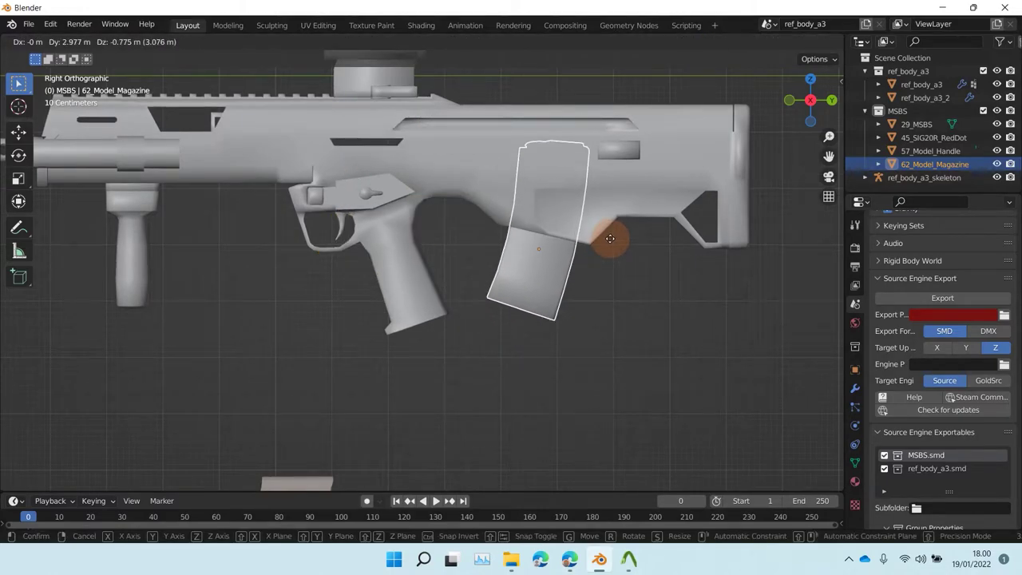
{"action": "right_click", "coordinate": [611, 239]}
{"action": "left_click", "coordinate": [656, 306]}
Step: Shift 57_Model_Handle sideways in the back orthographic view so its two ends stick out on both sides of the rifle body
{"action": "left_click", "coordinate": [918, 137]}
{"action": "middle_click_drag", "start_coordinate": [363, 161], "coordinate": [409, 294], "text": "shift"}
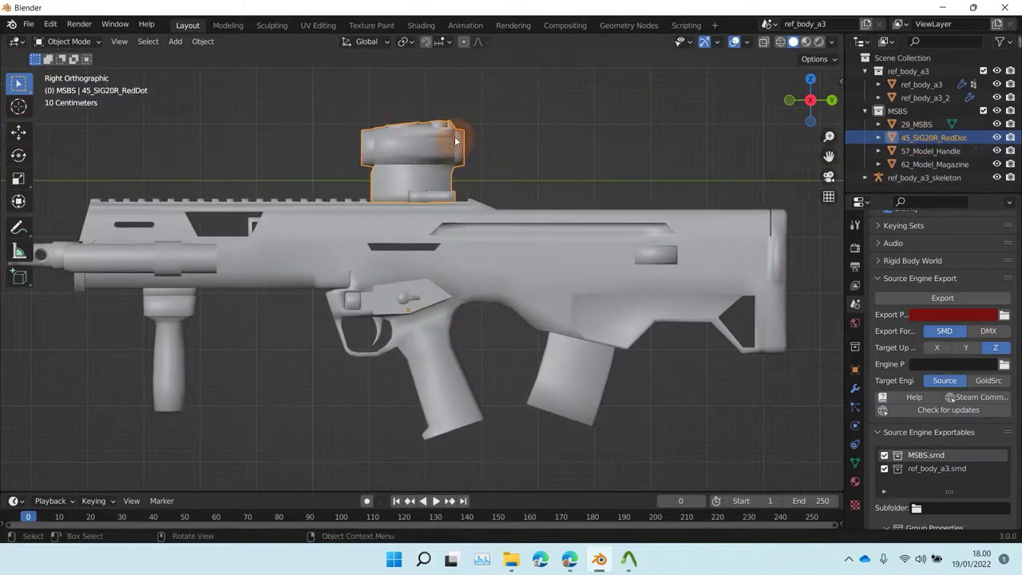
{"action": "left_click", "coordinate": [950, 151]}
{"action": "left_click", "coordinate": [956, 165]}
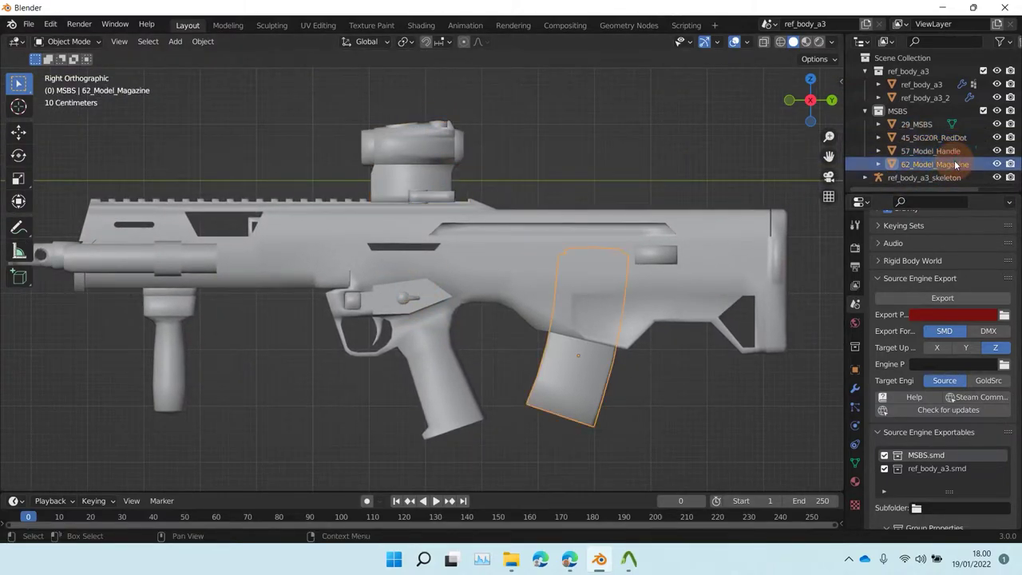
{"action": "left_click", "coordinate": [950, 151]}
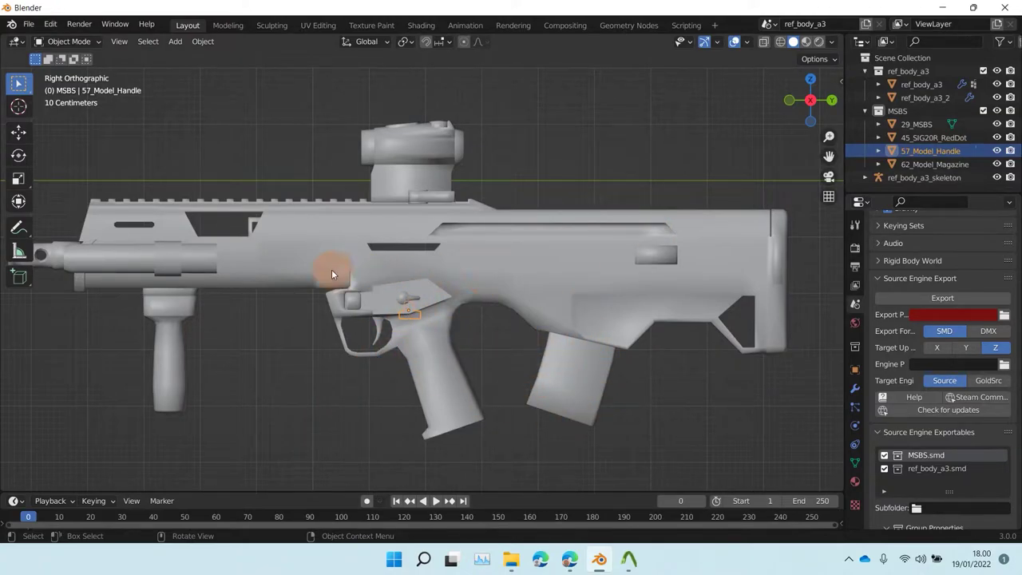
{"action": "scroll", "coordinate": [333, 268], "scroll_direction": "down", "scroll_amount": 2}
{"action": "left_click", "coordinate": [832, 100]}
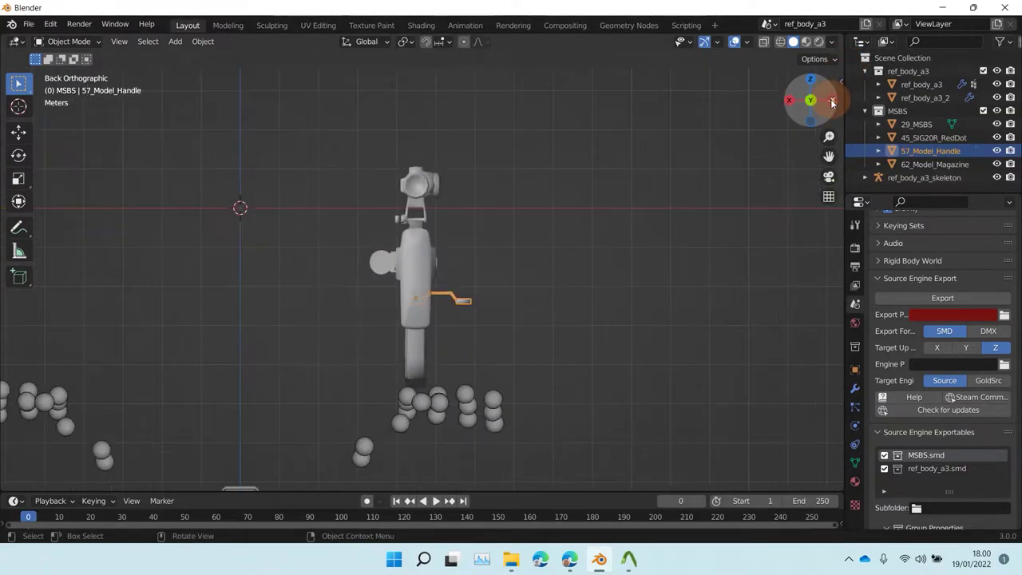
{"action": "scroll", "coordinate": [527, 284], "scroll_direction": "up", "scroll_amount": 2}
{"action": "scroll", "coordinate": [527, 285], "scroll_direction": "up", "scroll_amount": 2}
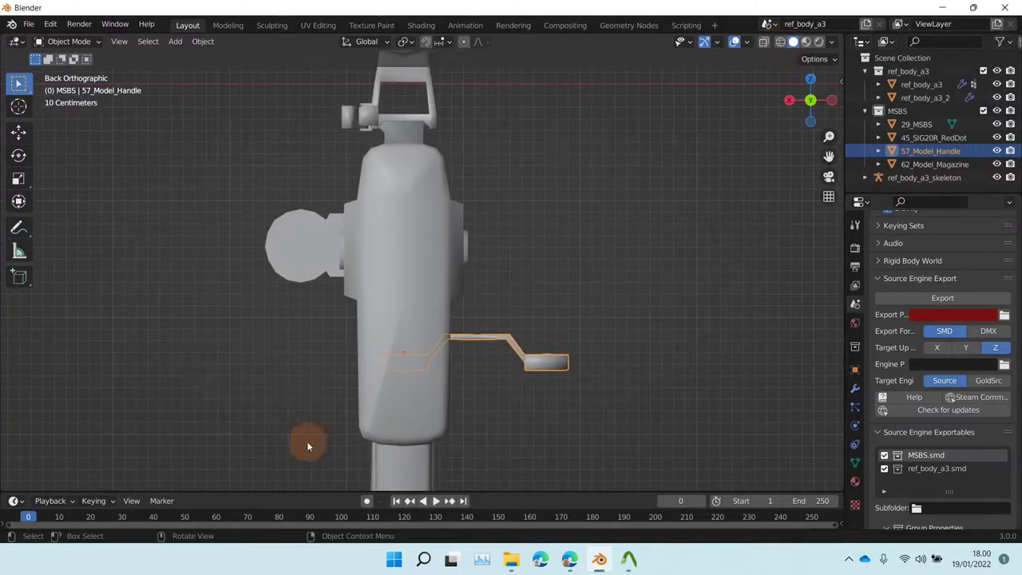
{"action": "left_click_drag", "start_coordinate": [455, 344], "coordinate": [378, 357]}
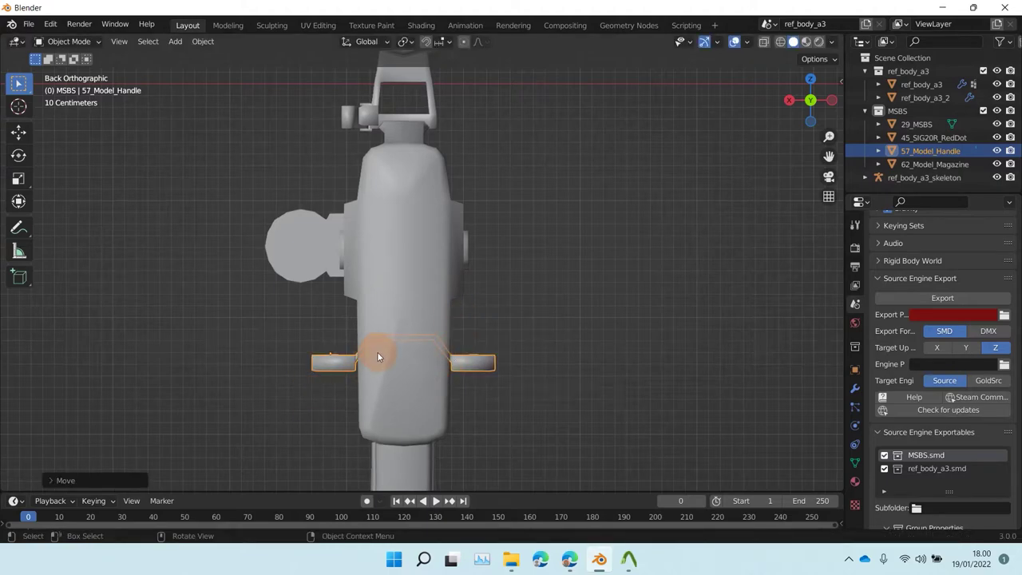
Step: Display the models in wireframe and raise 57_Model_Handle to just below the round barrel outline in the back orthographic view
{"action": "left_click", "coordinate": [781, 42]}
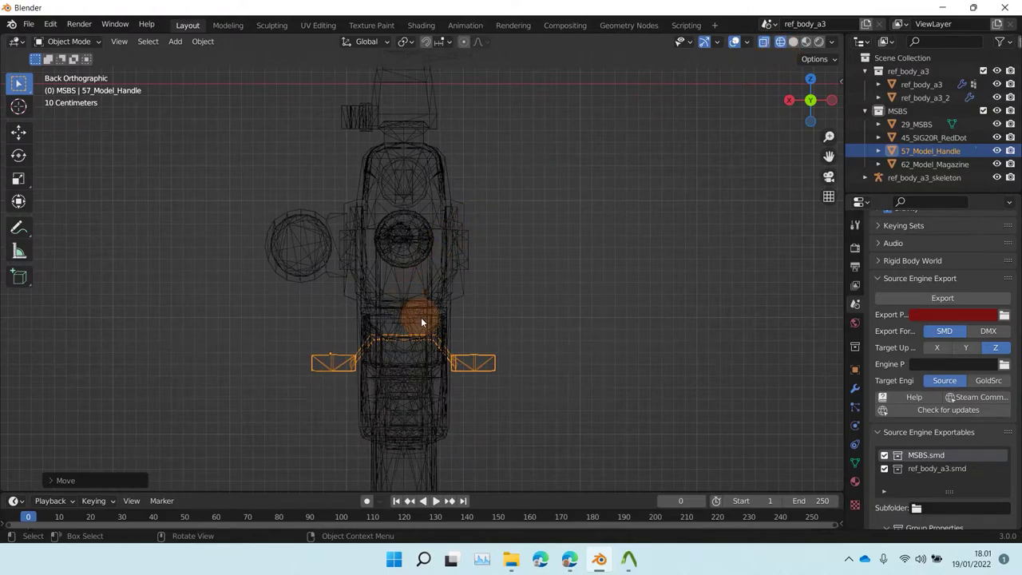
{"action": "scroll", "coordinate": [424, 320], "scroll_direction": "up", "scroll_amount": 6}
{"action": "scroll", "coordinate": [443, 403], "scroll_direction": "up", "scroll_amount": 1}
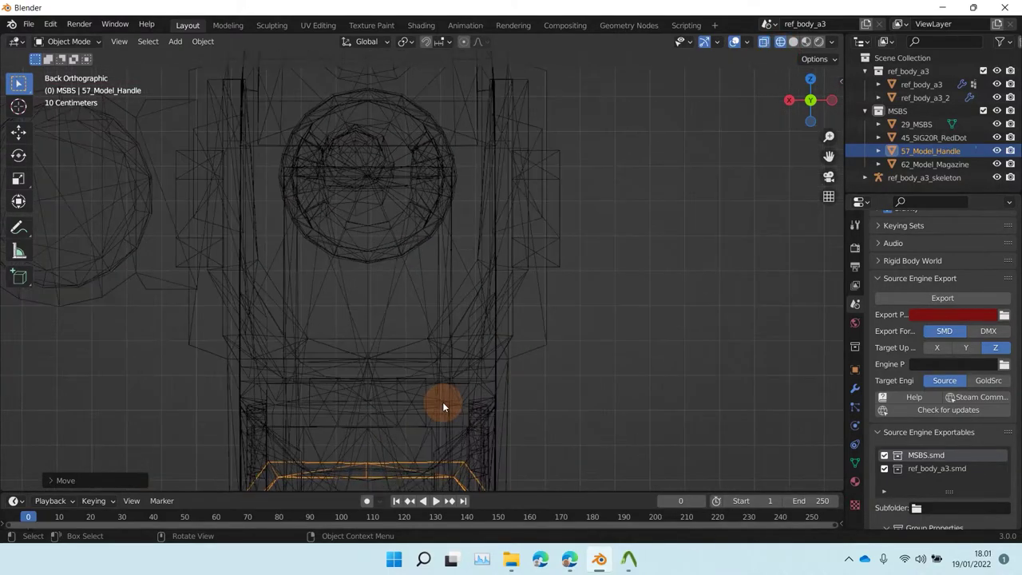
{"action": "key", "text": "g"}
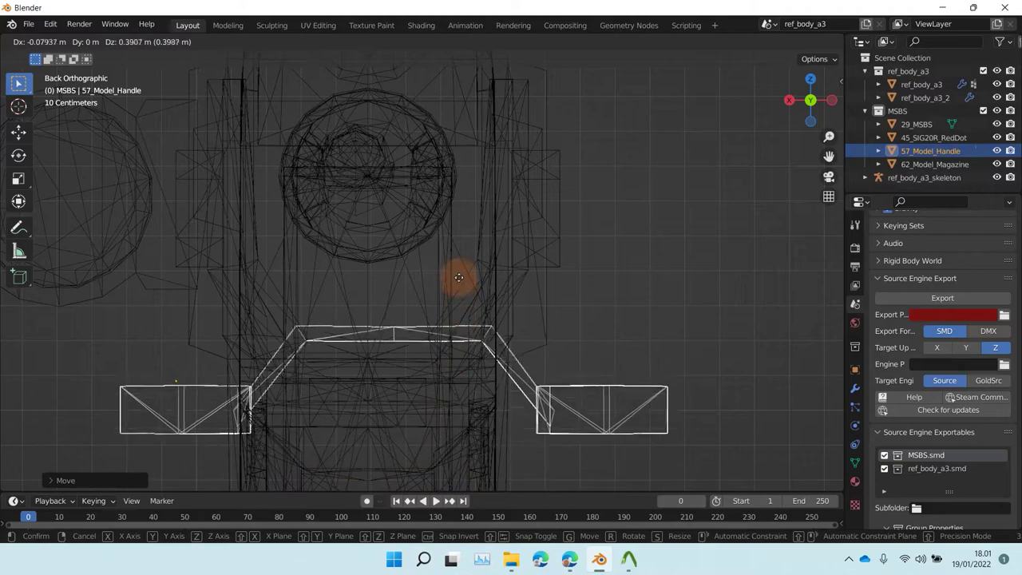
{"action": "left_click", "coordinate": [434, 236]}
Step: Fine-align the middle of 57_Model_Handle with the rifle's vertical centre line and return the viewport to solid shading
{"action": "scroll", "coordinate": [370, 290], "scroll_direction": "up", "scroll_amount": 8}
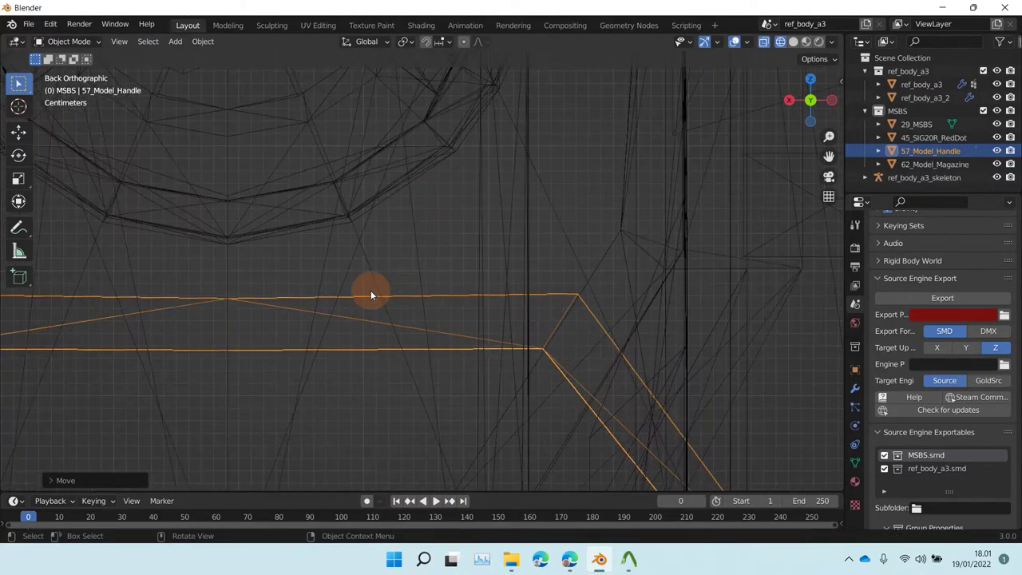
{"action": "scroll", "coordinate": [485, 346], "scroll_direction": "up", "scroll_amount": 1}
{"action": "key", "text": "g"}
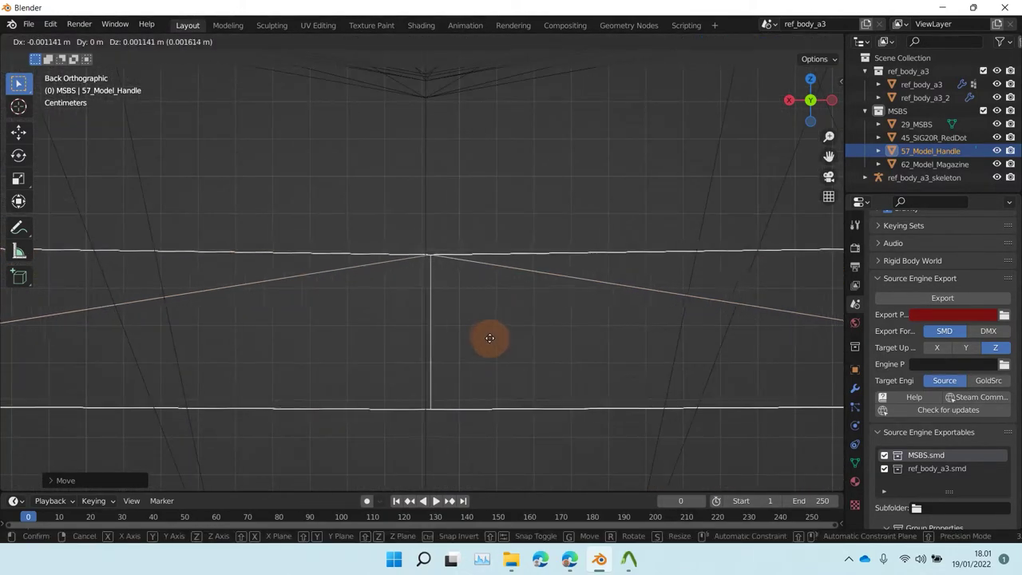
{"action": "left_click", "coordinate": [485, 334]}
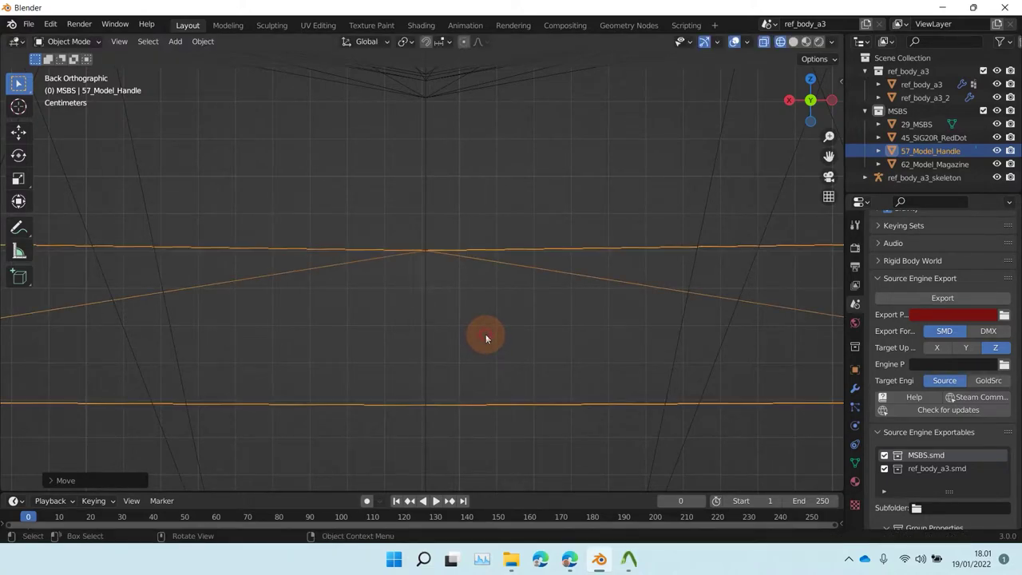
{"action": "scroll", "coordinate": [491, 275], "scroll_direction": "down", "scroll_amount": 2}
{"action": "scroll", "coordinate": [492, 275], "scroll_direction": "down", "scroll_amount": 8}
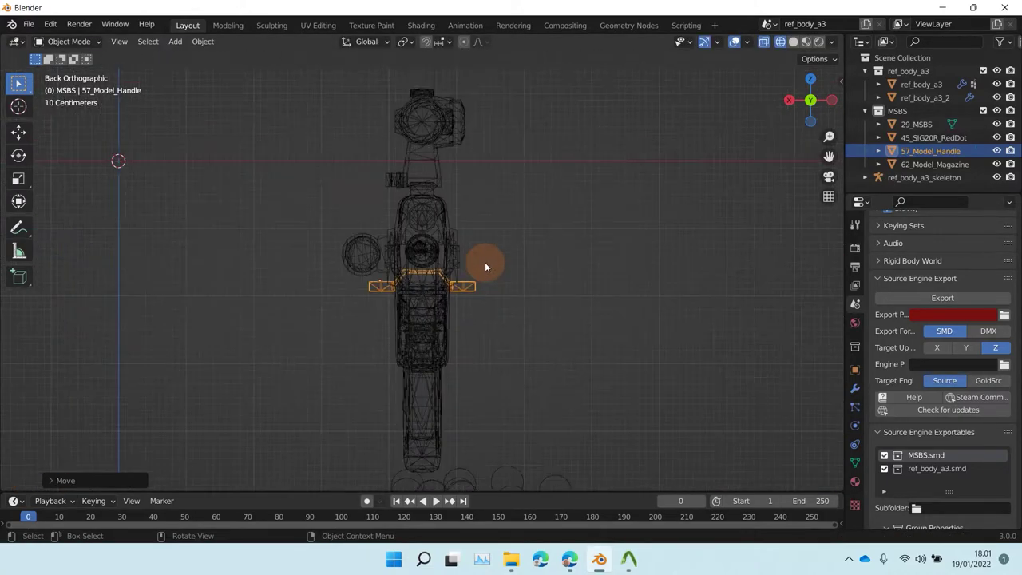
{"action": "left_click", "coordinate": [793, 41]}
Step: Move 57_Model_Handle in the right orthographic view into the front end of the long slot on the upper receiver
{"action": "mouse_move", "coordinate": [415, 287]}
{"action": "middle_mouse_down"}
{"action": "mouse_move", "coordinate": [348, 337]}
{"action": "mouse_move", "coordinate": [479, 345]}
{"action": "mouse_move", "coordinate": [543, 336]}
{"action": "middle_mouse_up"}
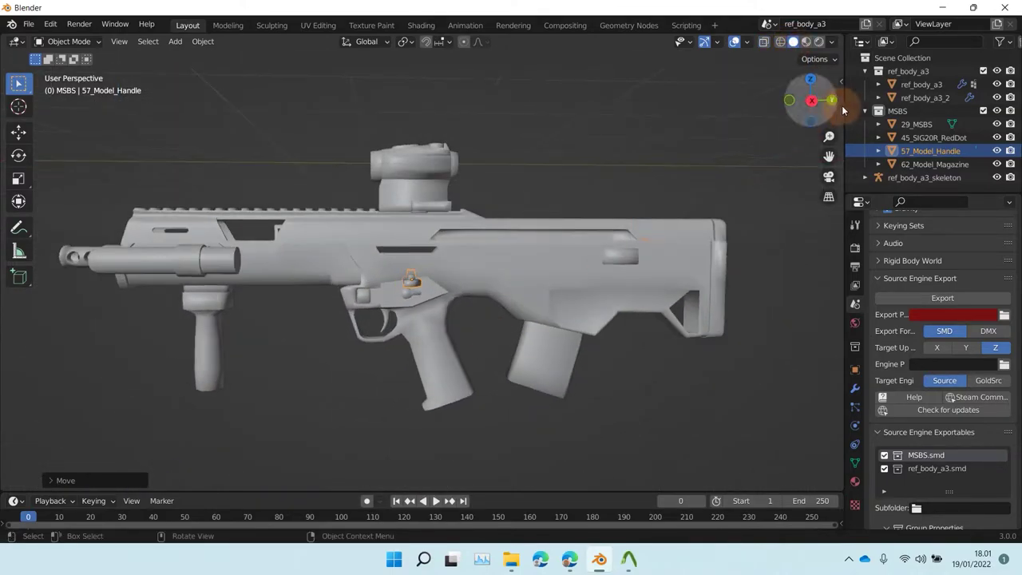
{"action": "left_click", "coordinate": [808, 101]}
{"action": "scroll", "coordinate": [521, 238], "scroll_direction": "up", "scroll_amount": 5}
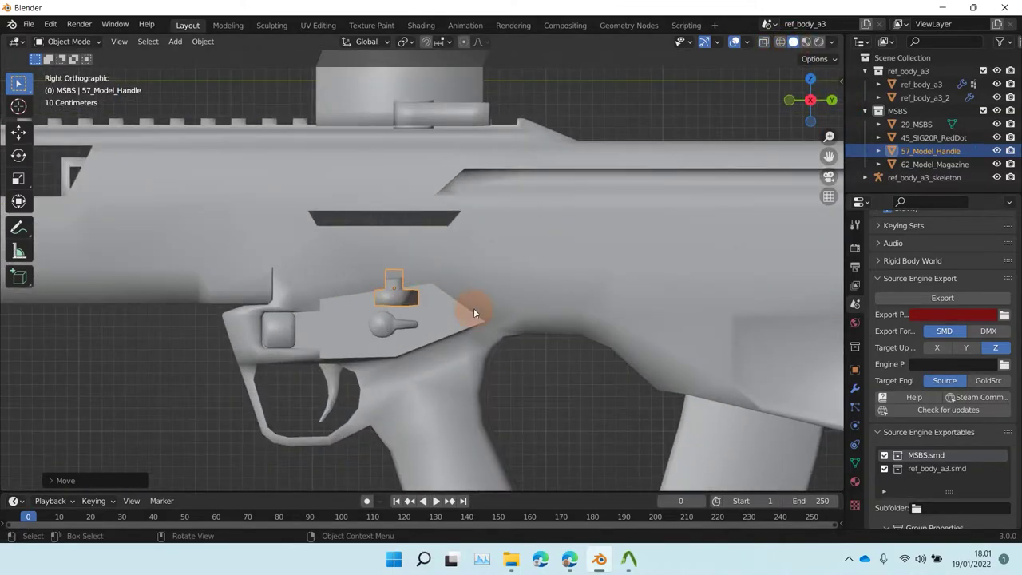
{"action": "key", "text": "g"}
{"action": "left_click", "coordinate": [607, 208]}
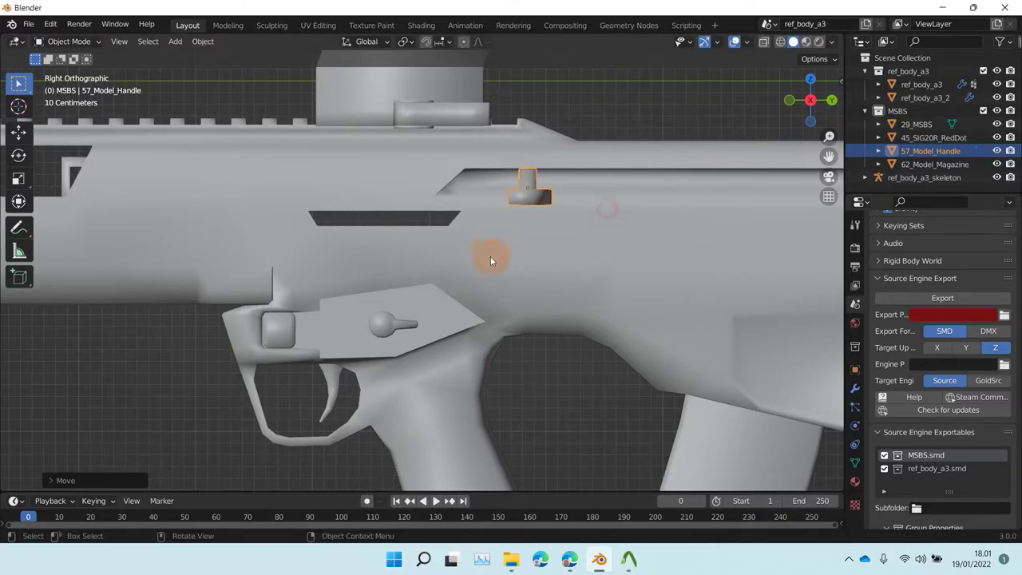
{"action": "scroll", "coordinate": [490, 256], "scroll_direction": "down", "scroll_amount": 8}
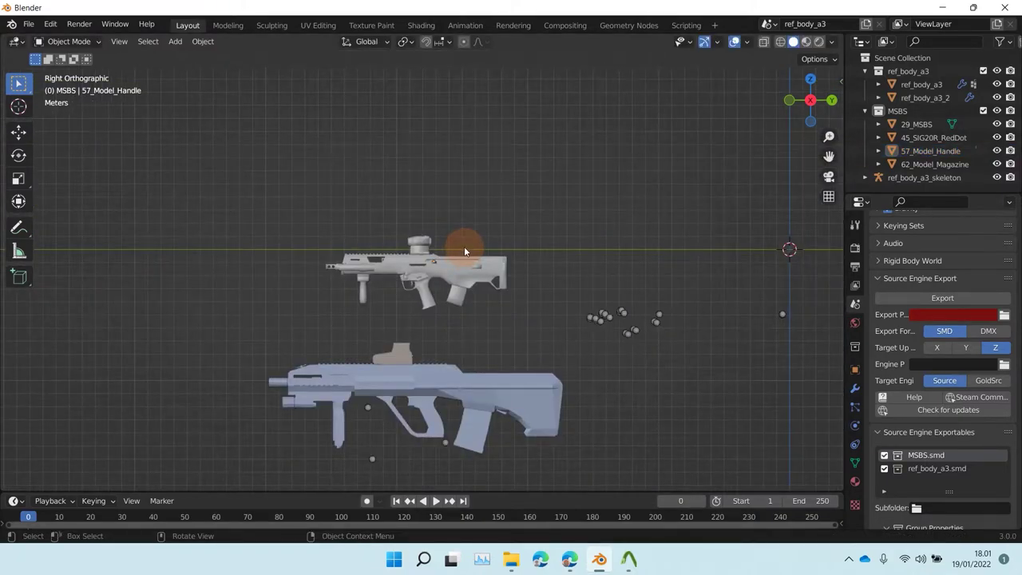
{"action": "scroll", "coordinate": [451, 254], "scroll_direction": "up", "scroll_amount": 7}
{"action": "scroll", "coordinate": [450, 258], "scroll_direction": "down", "scroll_amount": 6}
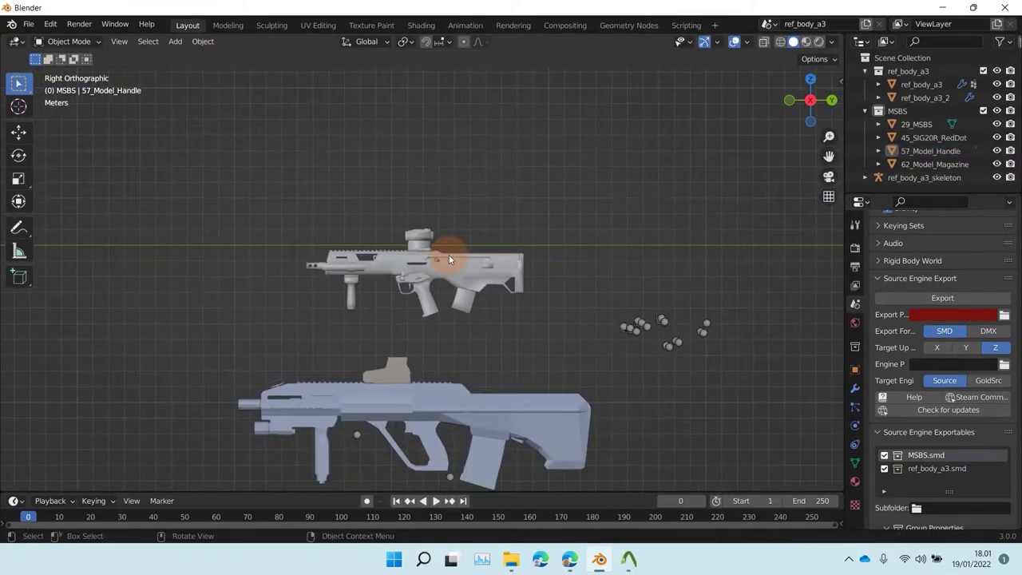
{"action": "scroll", "coordinate": [449, 259], "scroll_direction": "up", "scroll_amount": 5}
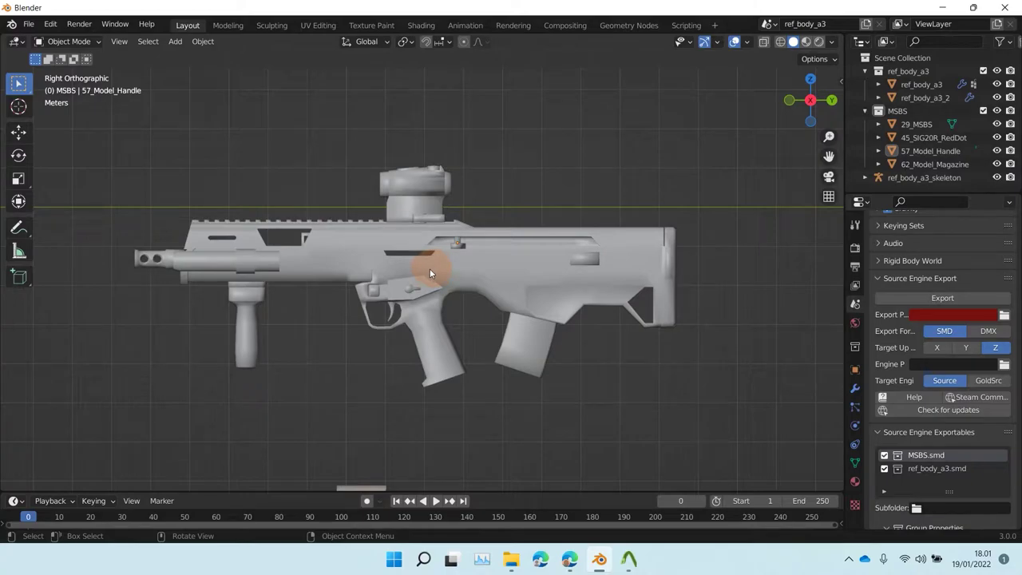
Step: Assign an Image Texture to the Base Color of the Default OBJ material on the 29_MSBS rifle body
{"action": "left_click", "coordinate": [355, 304]}
{"action": "scroll", "coordinate": [468, 267], "scroll_direction": "down", "scroll_amount": 6}
{"action": "scroll", "coordinate": [467, 266], "scroll_direction": "up", "scroll_amount": 3}
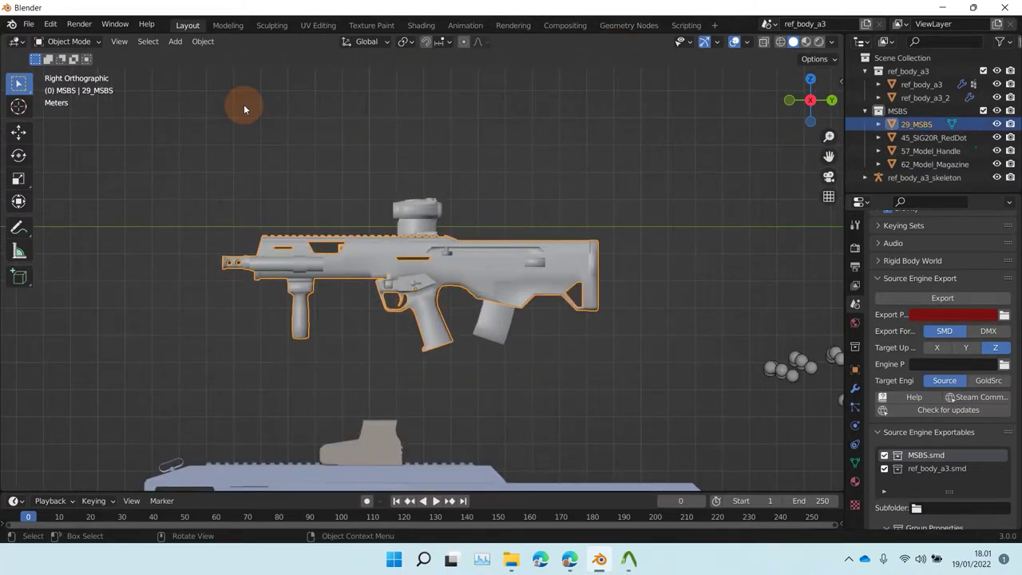
{"action": "left_click", "coordinate": [855, 483]}
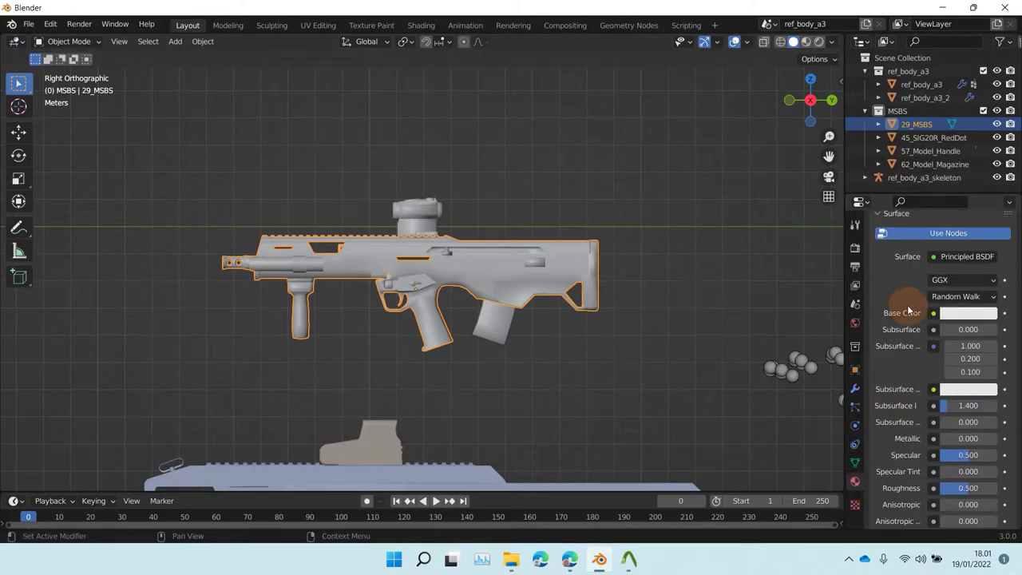
{"action": "scroll", "coordinate": [907, 304], "scroll_direction": "up", "scroll_amount": 3}
{"action": "scroll", "coordinate": [908, 304], "scroll_direction": "up", "scroll_amount": 1}
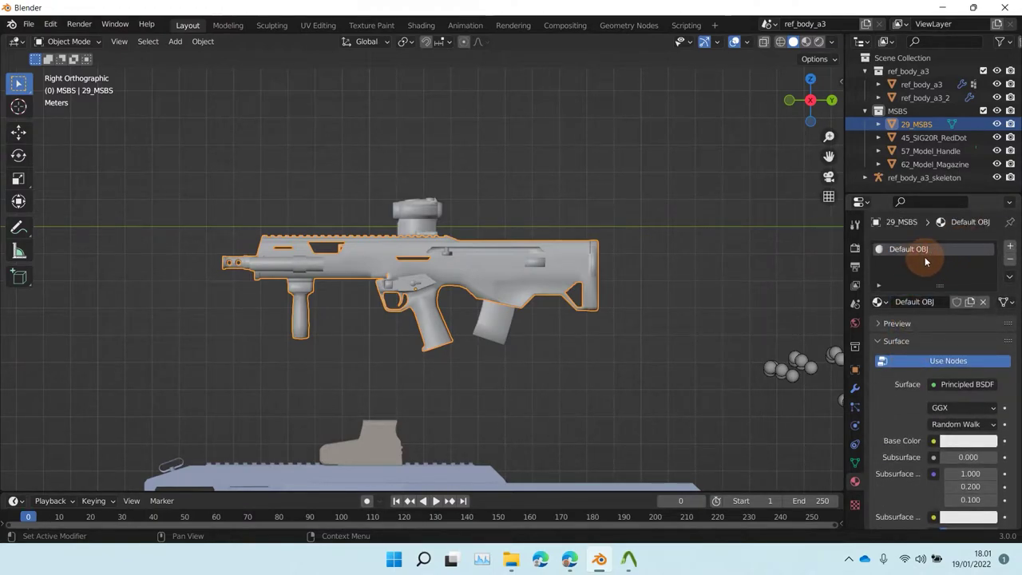
{"action": "left_click", "coordinate": [934, 442]}
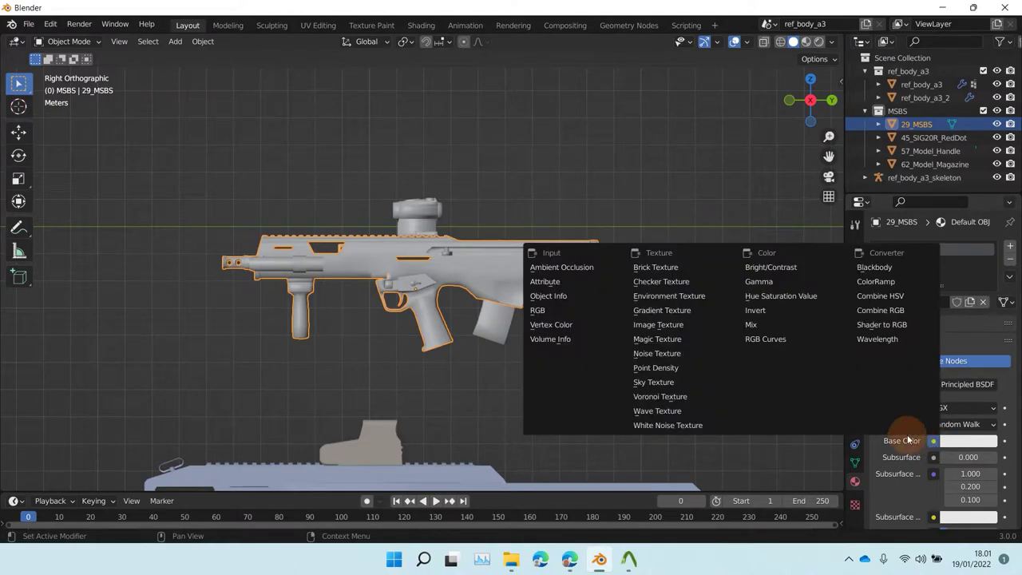
{"action": "left_click", "coordinate": [665, 336]}
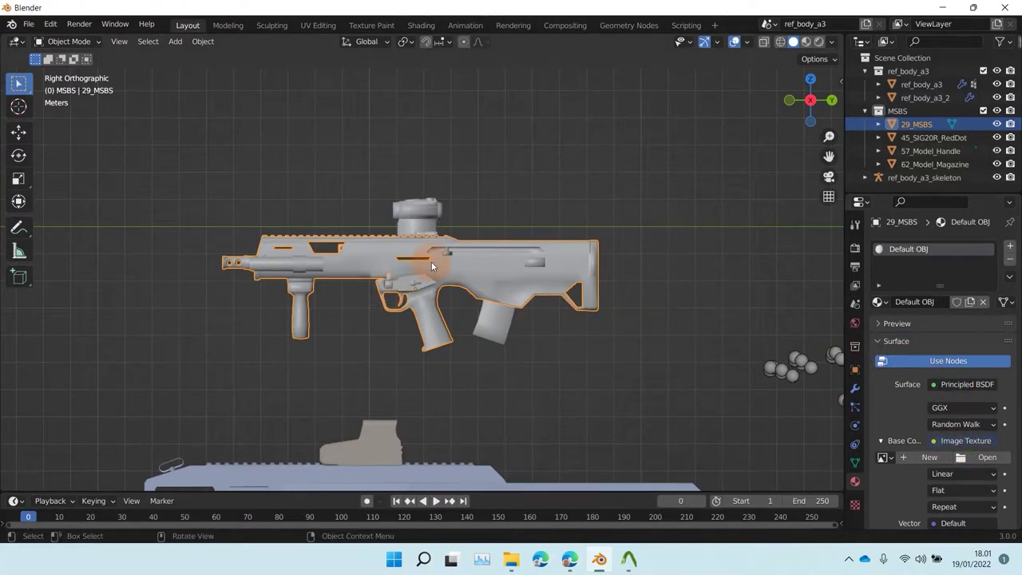
Step: Load MSBS_Diff.dds from the Modding\Decompiled folder as the Base Color image of the 29_MSBS rifle body
{"action": "scroll", "coordinate": [500, 233], "scroll_direction": "up", "scroll_amount": 5}
{"action": "scroll", "coordinate": [500, 231], "scroll_direction": "down", "scroll_amount": 5}
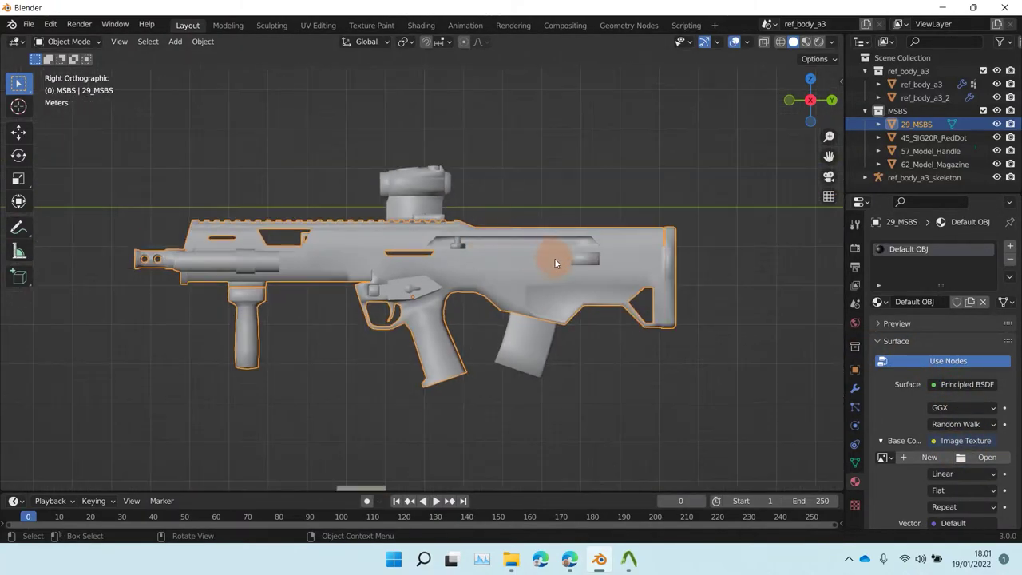
{"action": "left_click", "coordinate": [528, 353]}
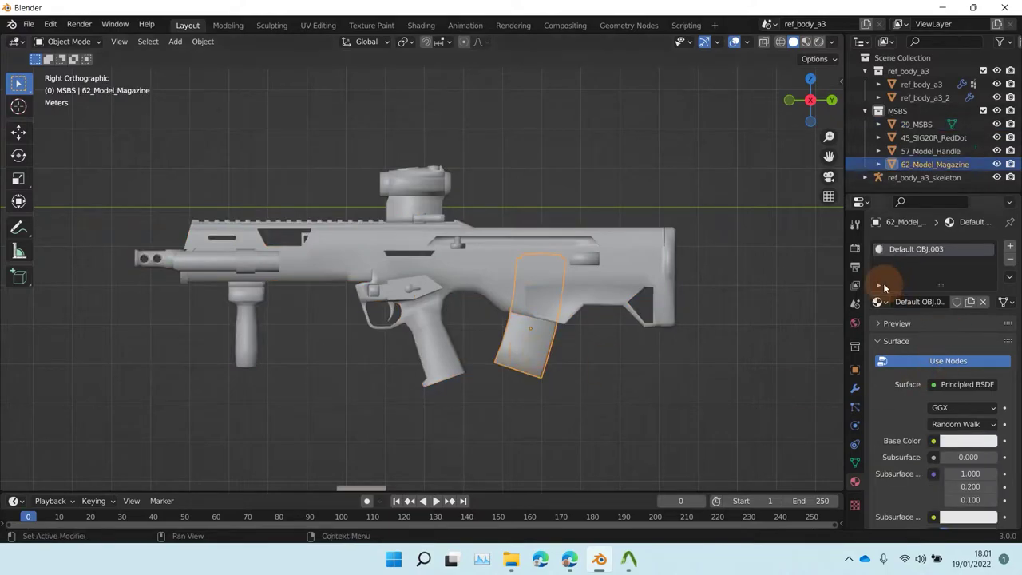
{"action": "left_click", "coordinate": [467, 282]}
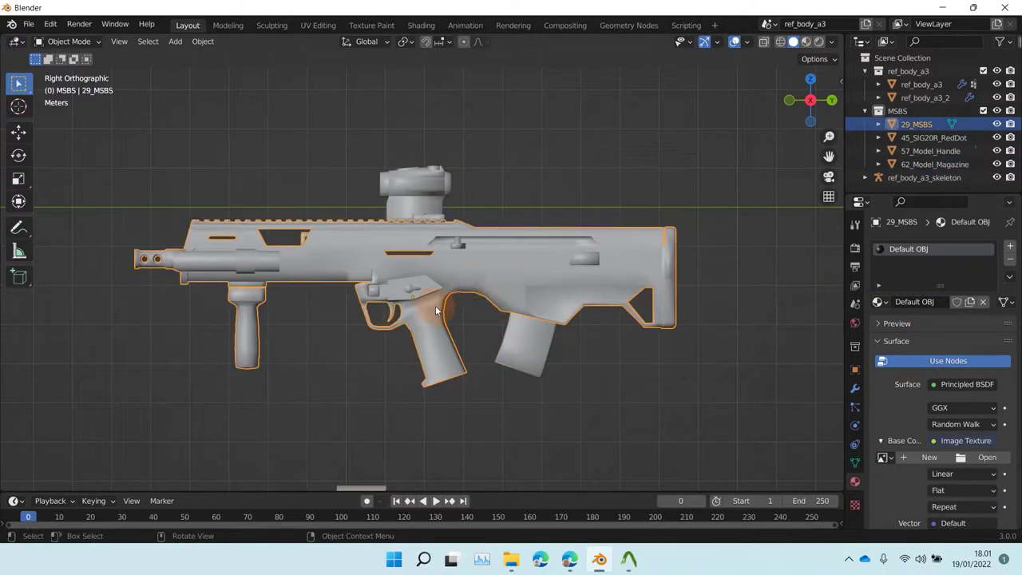
{"action": "left_click", "coordinate": [966, 457]}
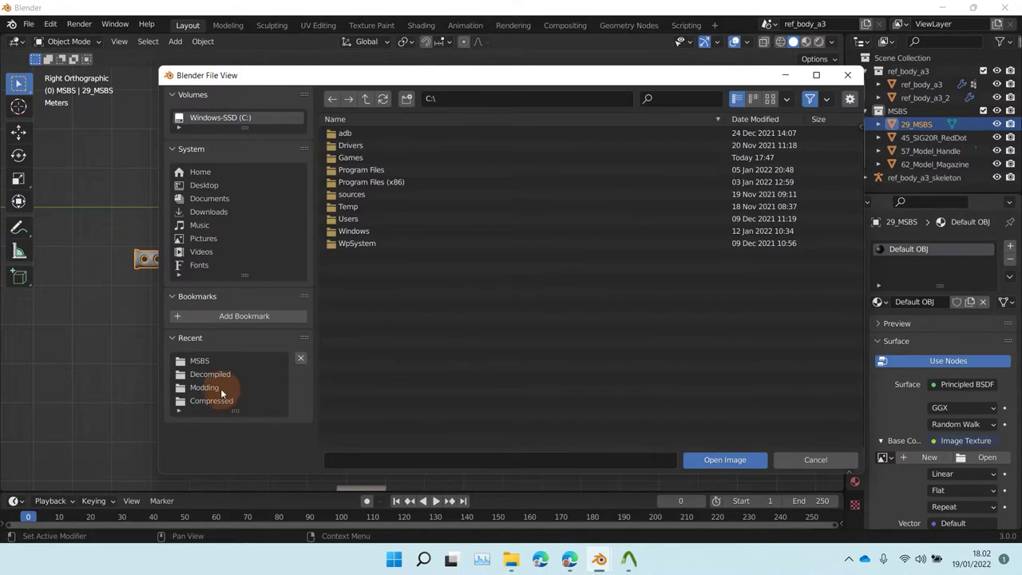
{"action": "left_click", "coordinate": [197, 361]}
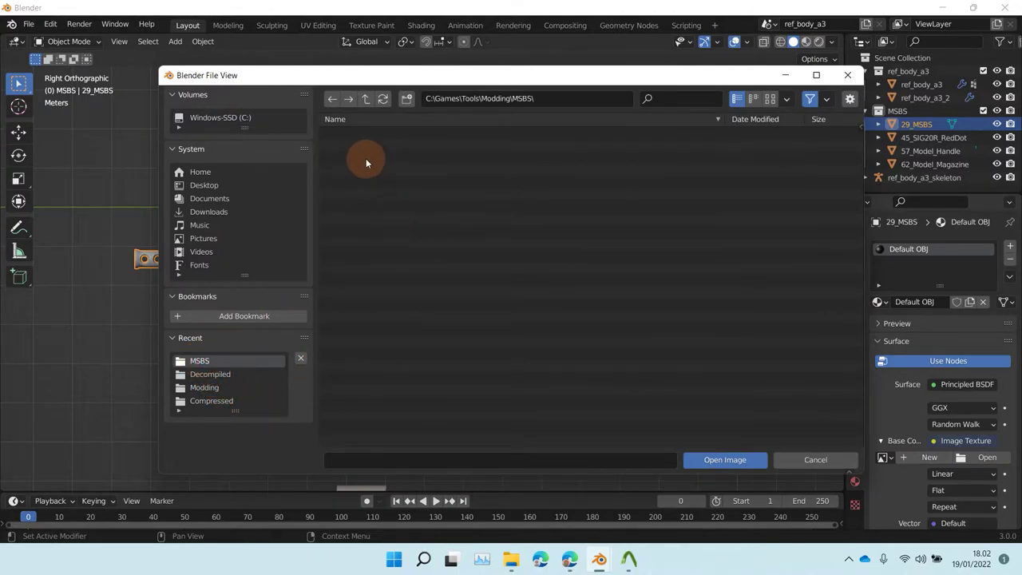
{"action": "left_click", "coordinate": [366, 98]}
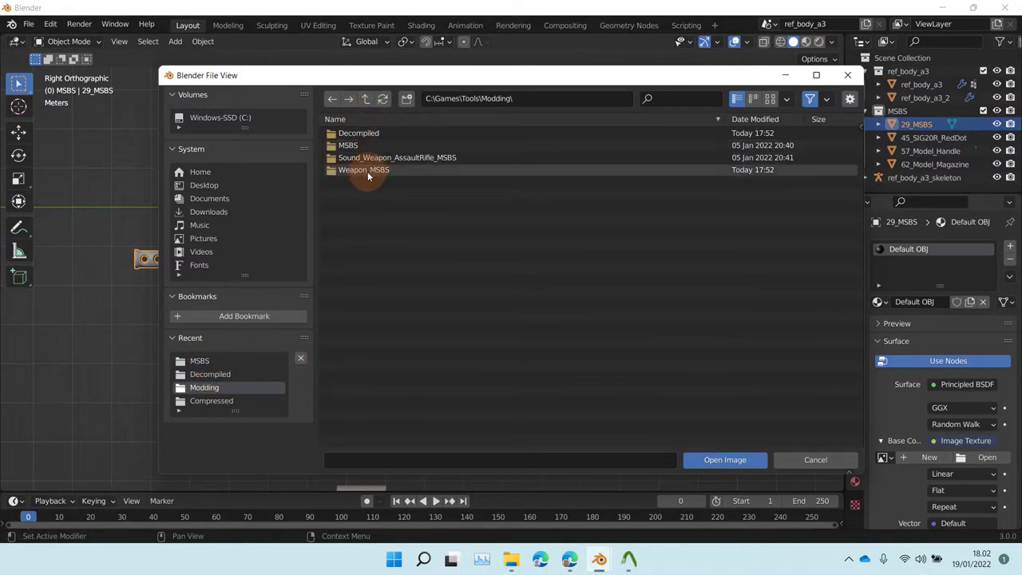
{"action": "left_click", "coordinate": [349, 133]}
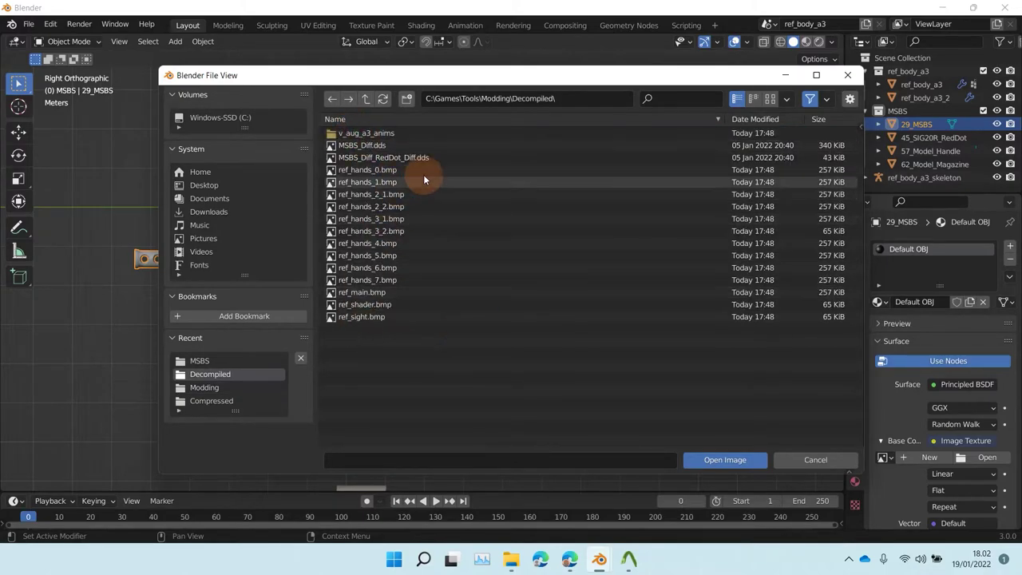
{"action": "double_click", "coordinate": [365, 146]}
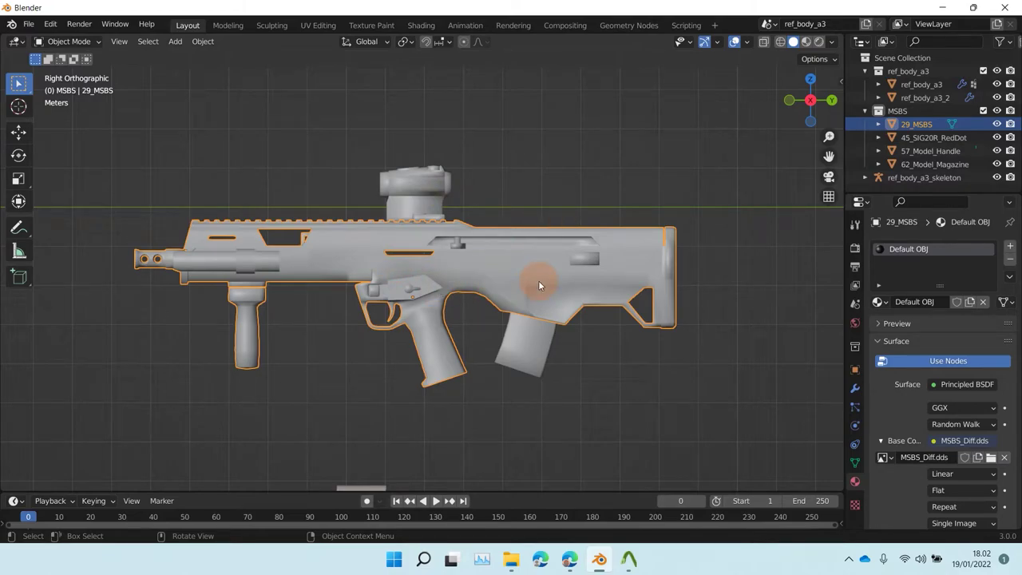
Step: Preview the textured rifle body in Material Preview shading and examine its surface details up close
{"action": "scroll", "coordinate": [498, 260], "scroll_direction": "down", "scroll_amount": 6}
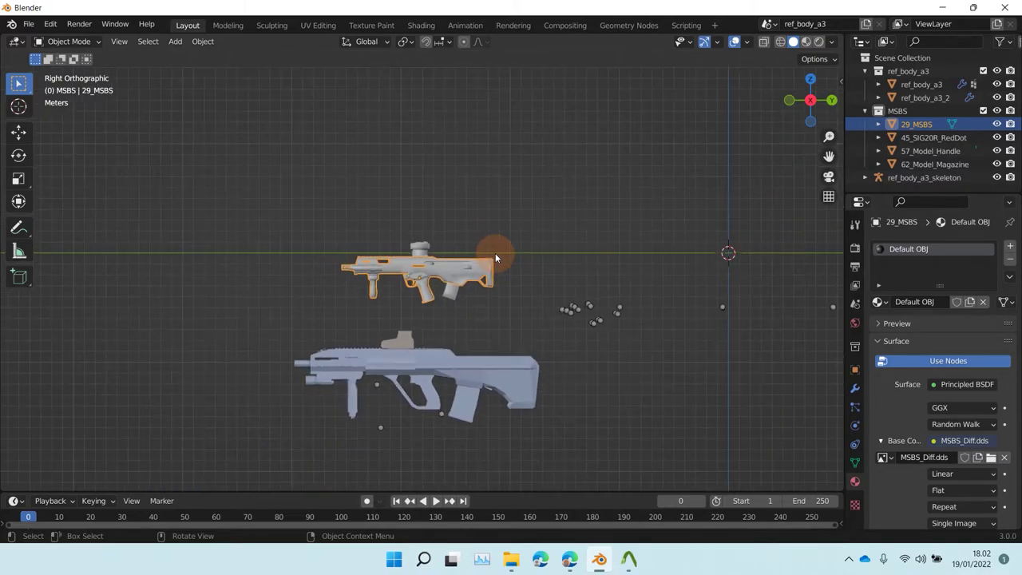
{"action": "scroll", "coordinate": [479, 259], "scroll_direction": "up", "scroll_amount": 6}
{"action": "scroll", "coordinate": [375, 232], "scroll_direction": "down", "scroll_amount": 1}
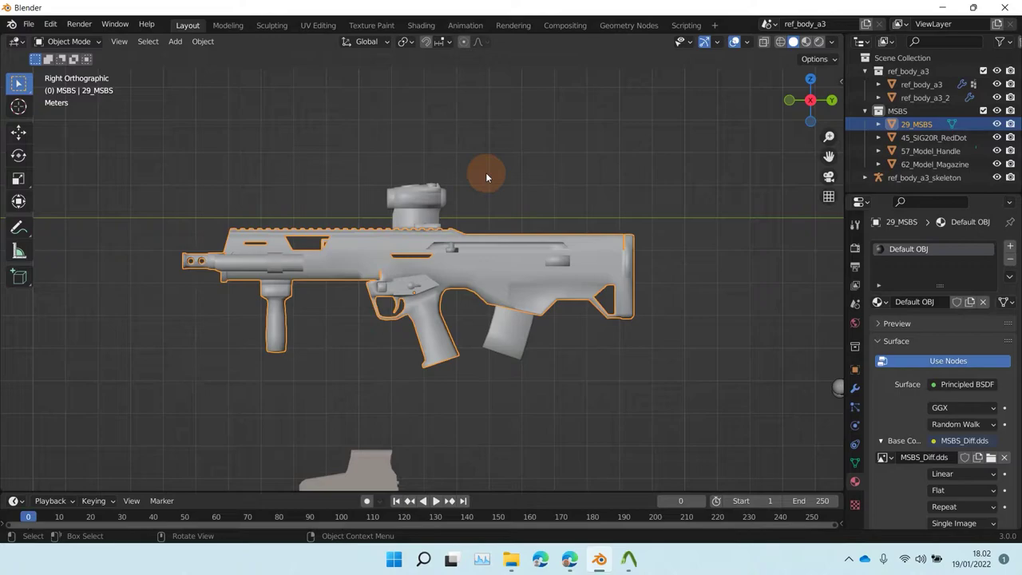
{"action": "left_click", "coordinate": [781, 41]}
{"action": "left_click", "coordinate": [793, 42]}
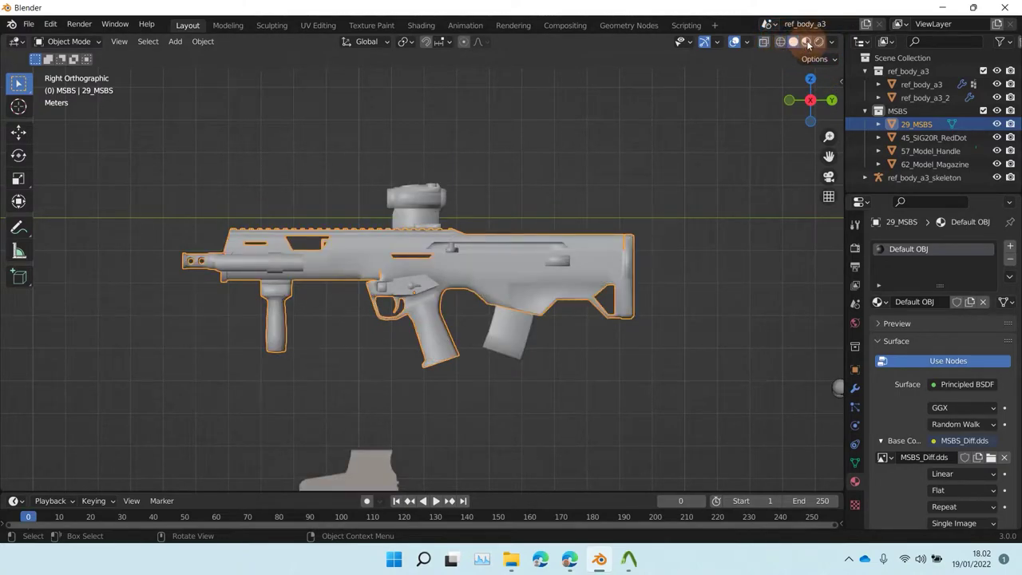
{"action": "left_click", "coordinate": [807, 41]}
{"action": "left_click", "coordinate": [548, 178]}
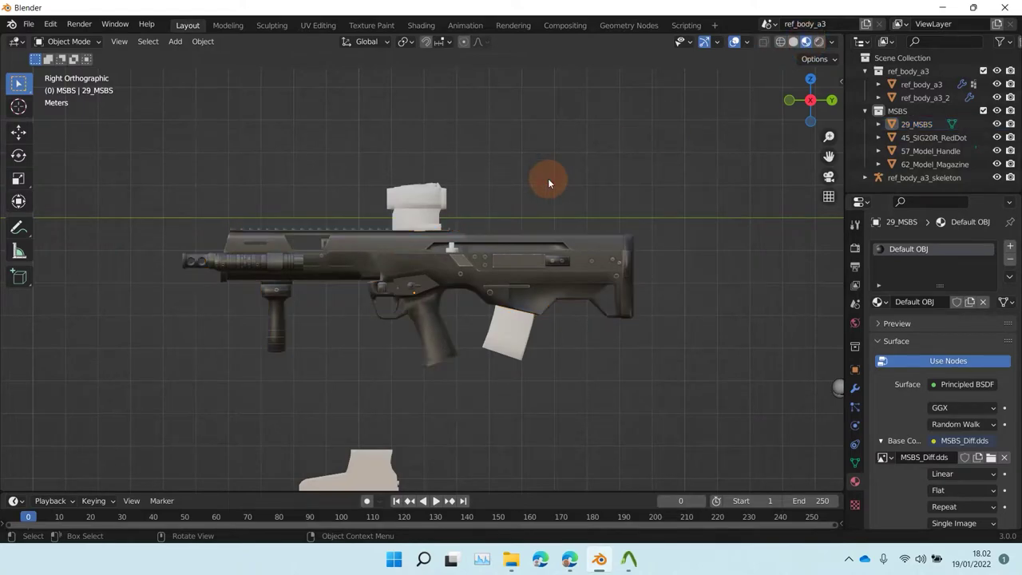
{"action": "scroll", "coordinate": [348, 307], "scroll_direction": "up", "scroll_amount": 5}
{"action": "scroll", "coordinate": [348, 305], "scroll_direction": "down", "scroll_amount": 6}
{"action": "scroll", "coordinate": [347, 298], "scroll_direction": "up", "scroll_amount": 5}
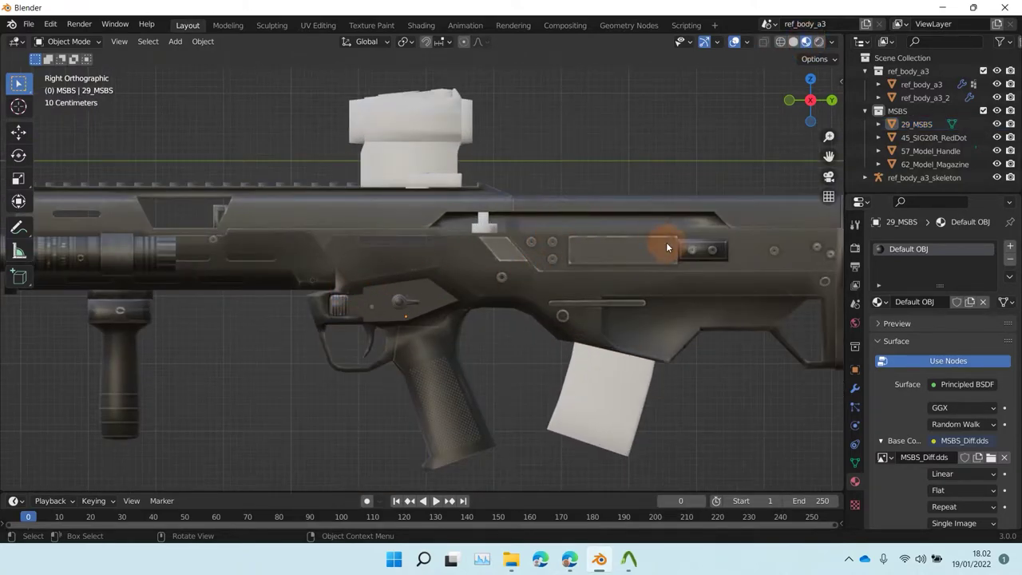
{"action": "scroll", "coordinate": [522, 215], "scroll_direction": "down", "scroll_amount": 2}
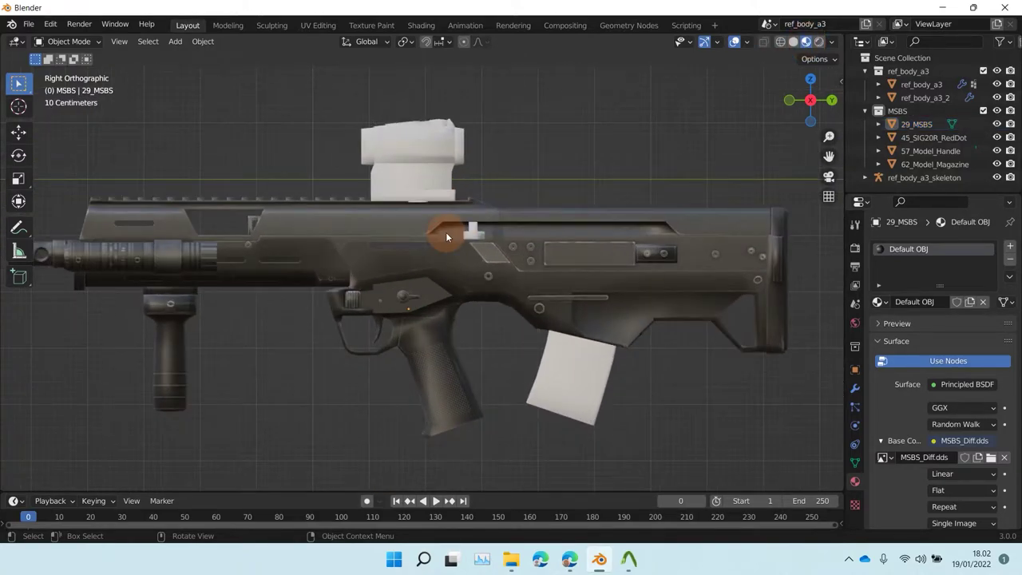
Step: Set the viewport to solid shading with Texture color and Flat lighting, and view the rifle in right orthographic
{"action": "left_click", "coordinate": [793, 43]}
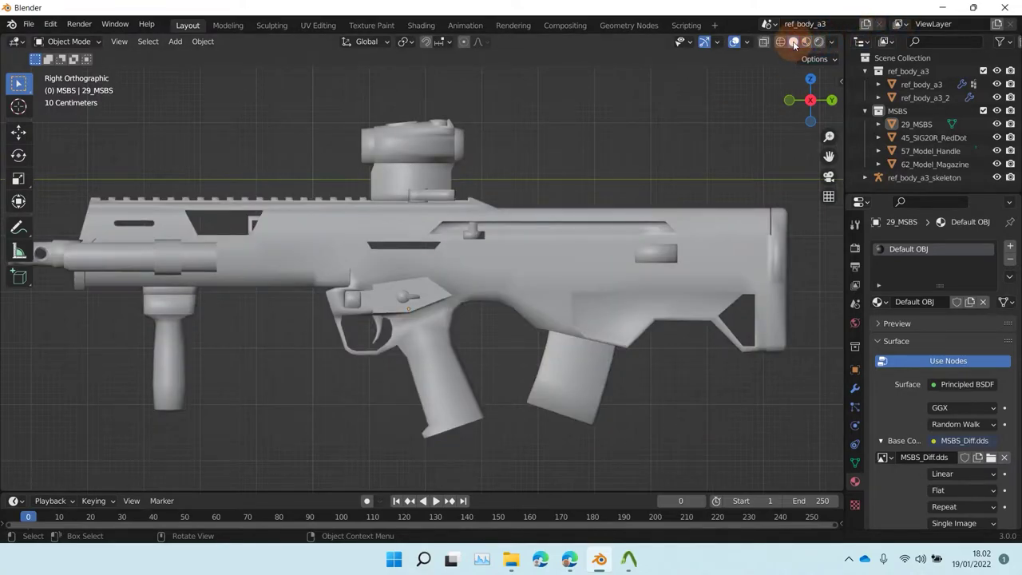
{"action": "left_click", "coordinate": [831, 41]}
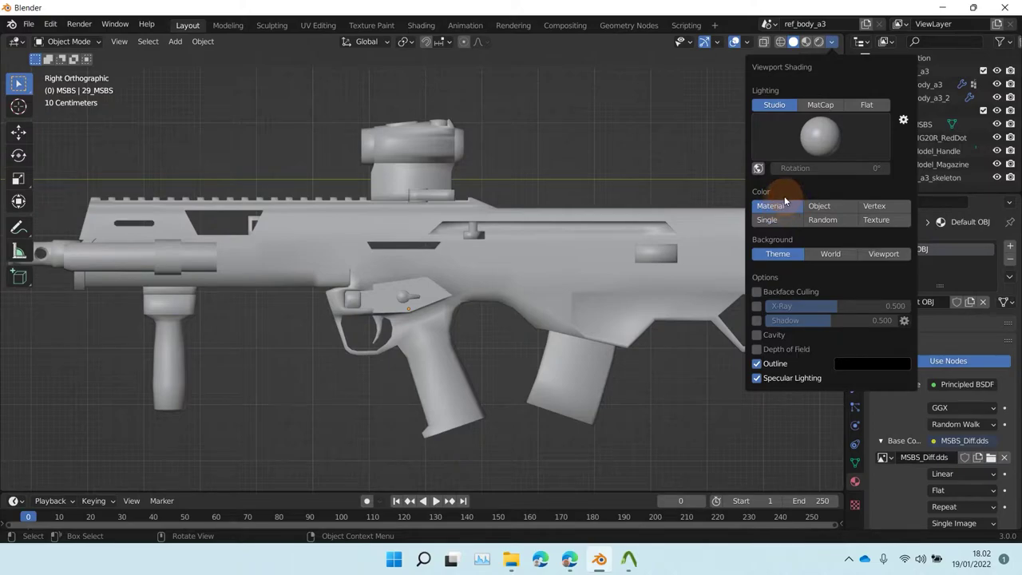
{"action": "left_click", "coordinate": [882, 221]}
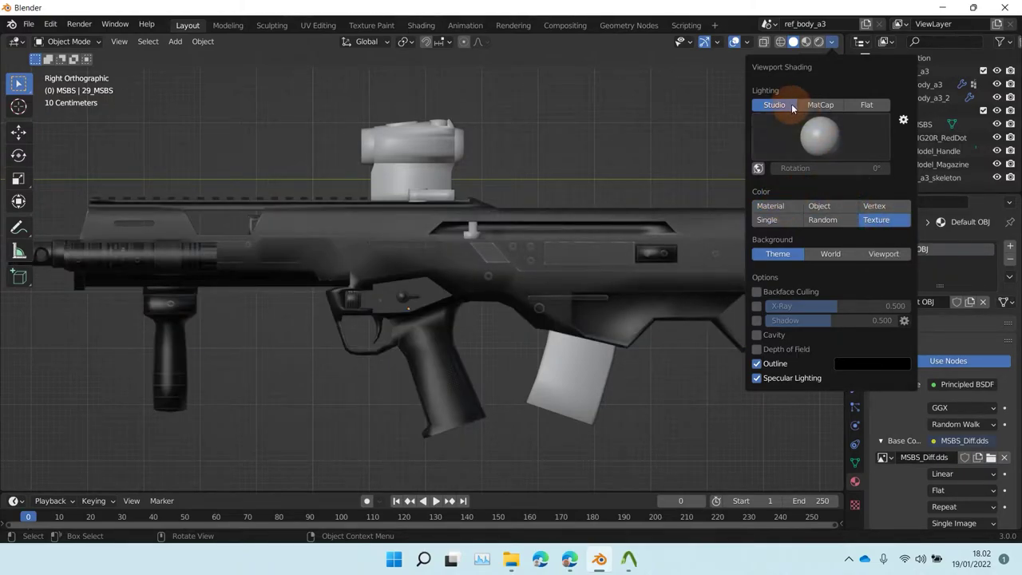
{"action": "left_click", "coordinate": [864, 106]}
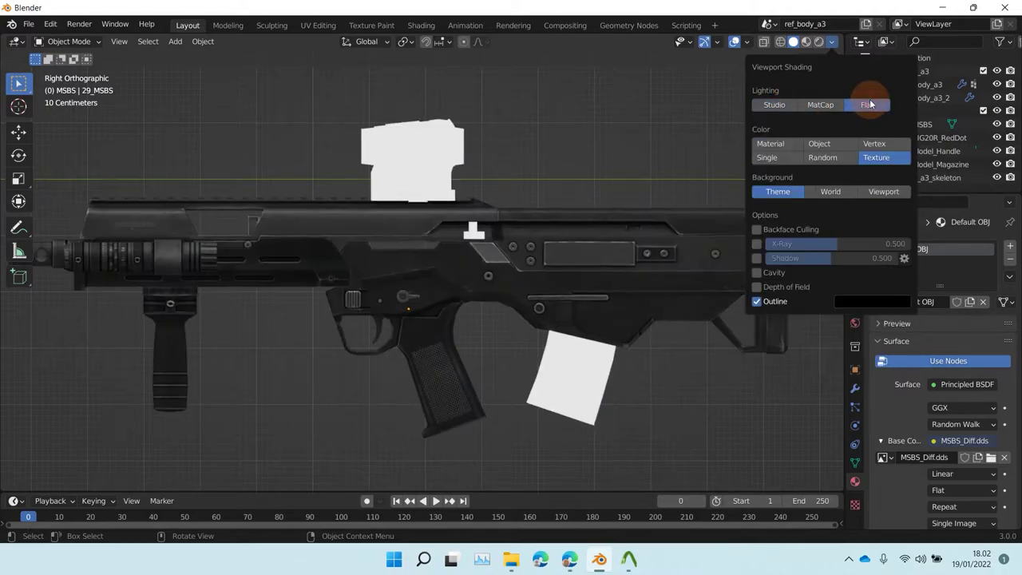
{"action": "scroll", "coordinate": [548, 255], "scroll_direction": "down", "scroll_amount": 7}
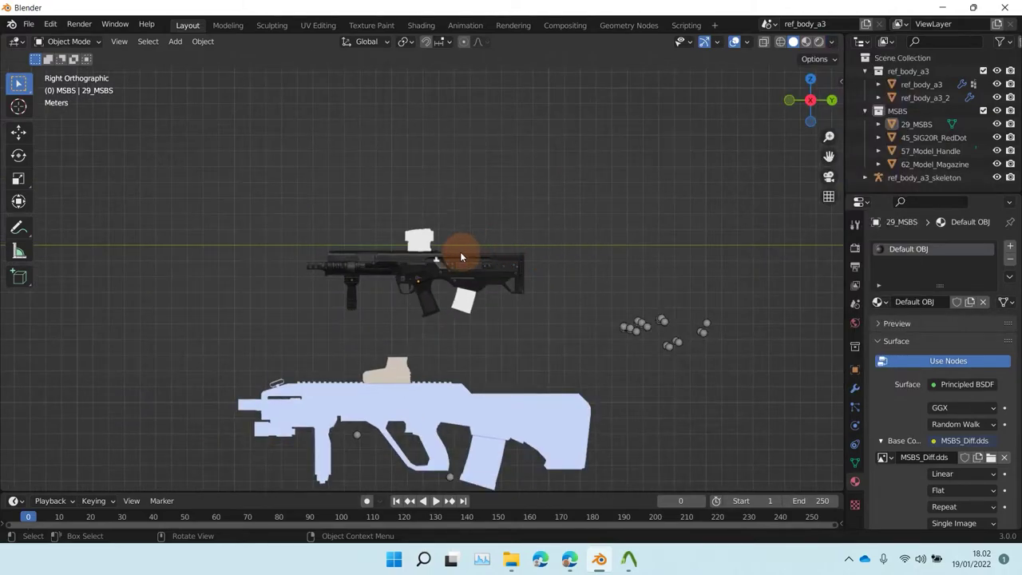
{"action": "scroll", "coordinate": [460, 251], "scroll_direction": "up", "scroll_amount": 6}
{"action": "middle_click_drag", "start_coordinate": [460, 266], "coordinate": [355, 254]}
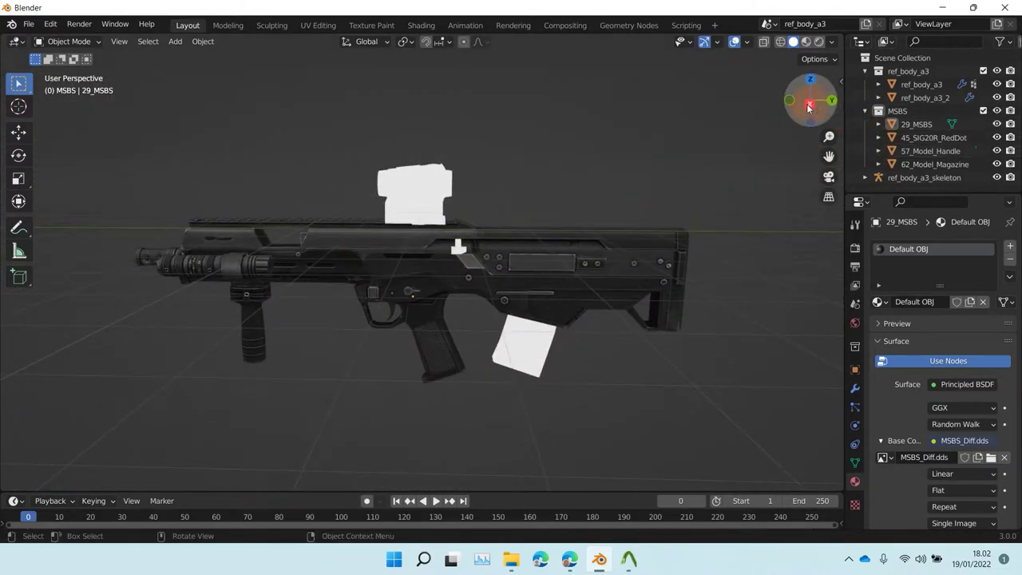
{"action": "scroll", "coordinate": [502, 228], "scroll_direction": "up", "scroll_amount": 2}
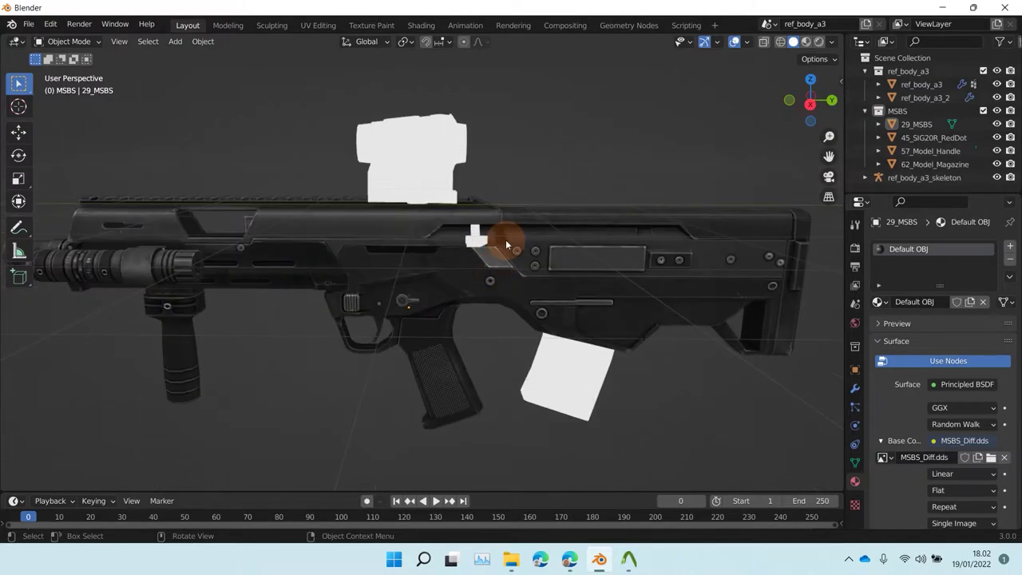
{"action": "left_click", "coordinate": [810, 104]}
Step: Rename the 29_MSBS rifle body's material as MSBS_Diff.bmp, basing the name on its image texture
{"action": "left_click", "coordinate": [574, 385]}
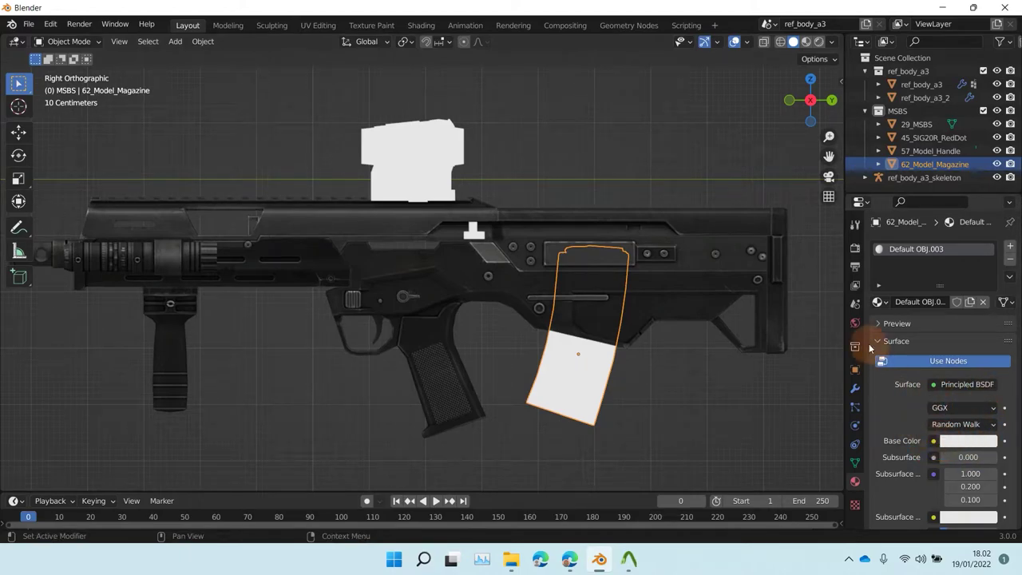
{"action": "left_click", "coordinate": [878, 302]}
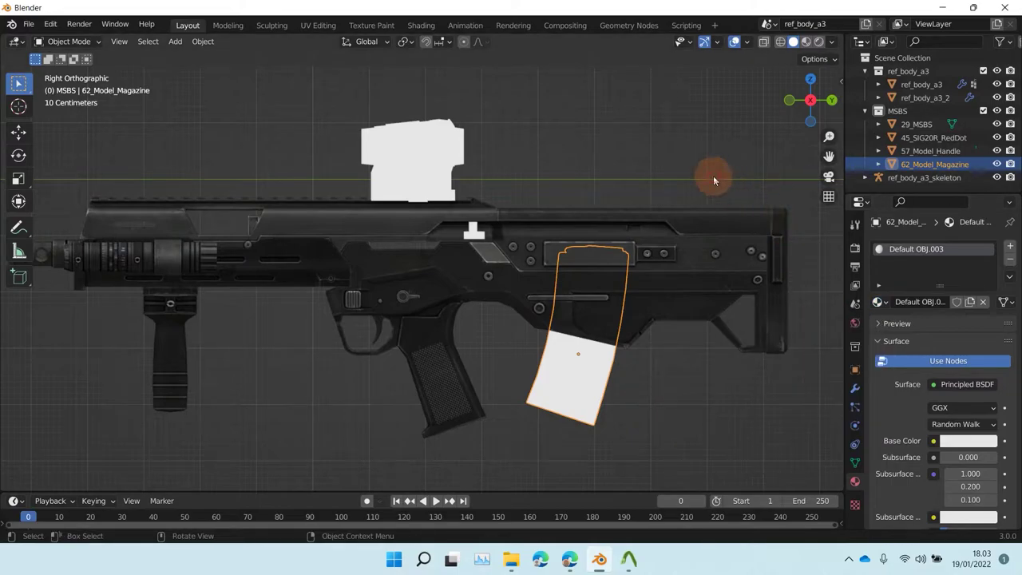
{"action": "left_click", "coordinate": [435, 265]}
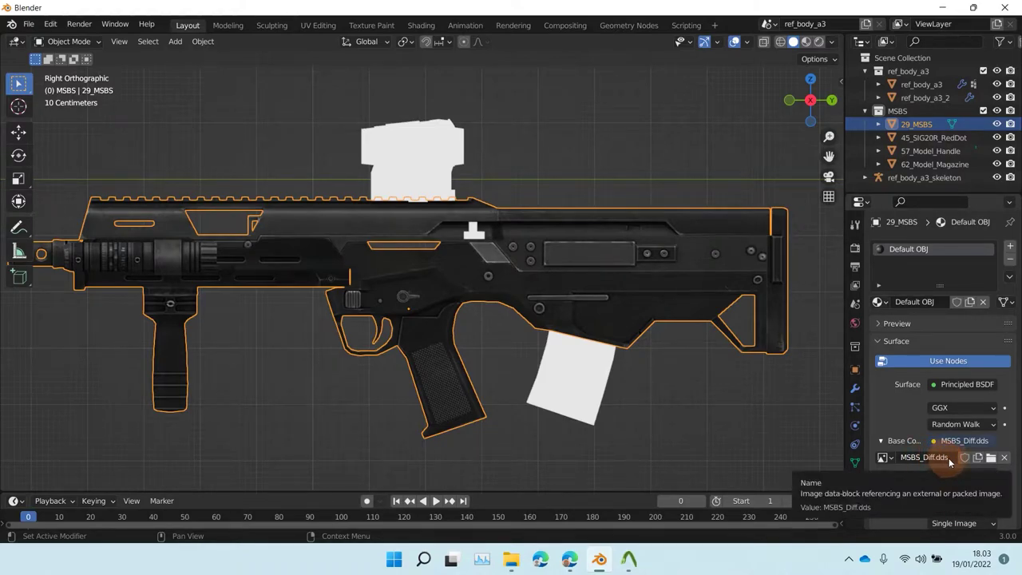
{"action": "left_click", "coordinate": [950, 459]}
{"action": "key", "text": "ctrl+c"}
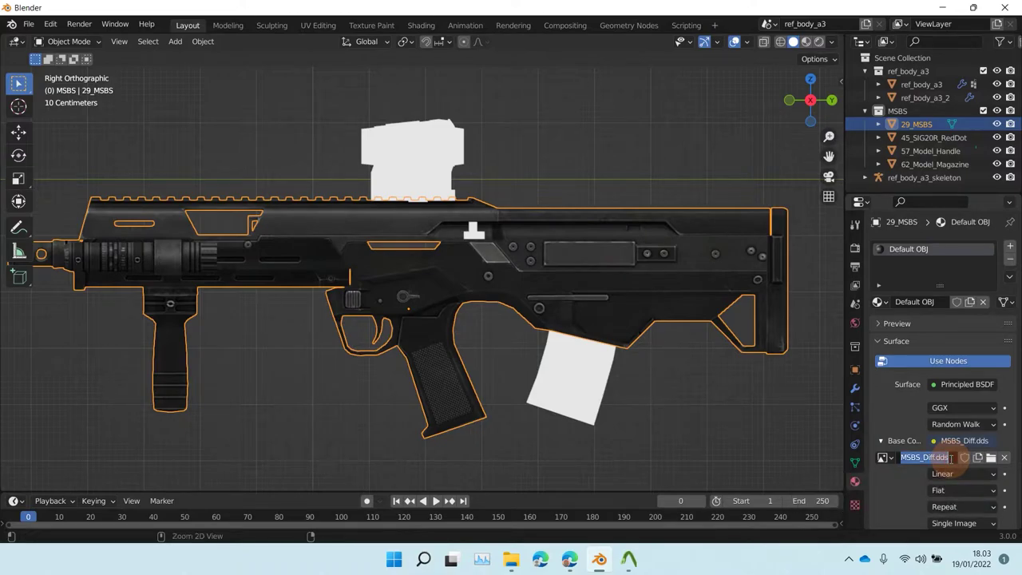
{"action": "key", "text": "Return"}
{"action": "left_click", "coordinate": [940, 306]}
{"action": "key", "text": "ctrl+v"}
{"action": "left_click_drag", "start_coordinate": [933, 302], "coordinate": [987, 311]}
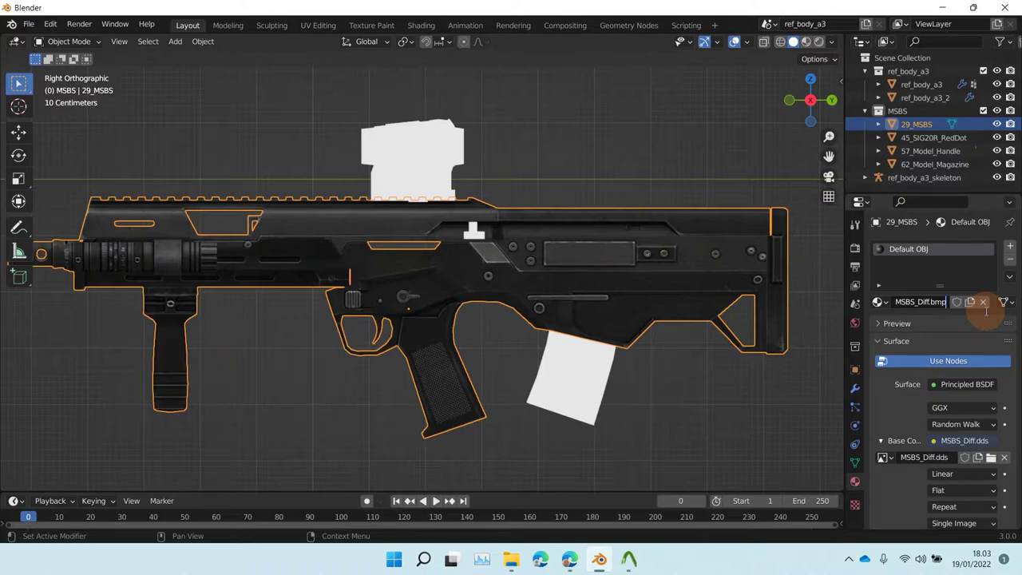
{"action": "key", "text": "Return"}
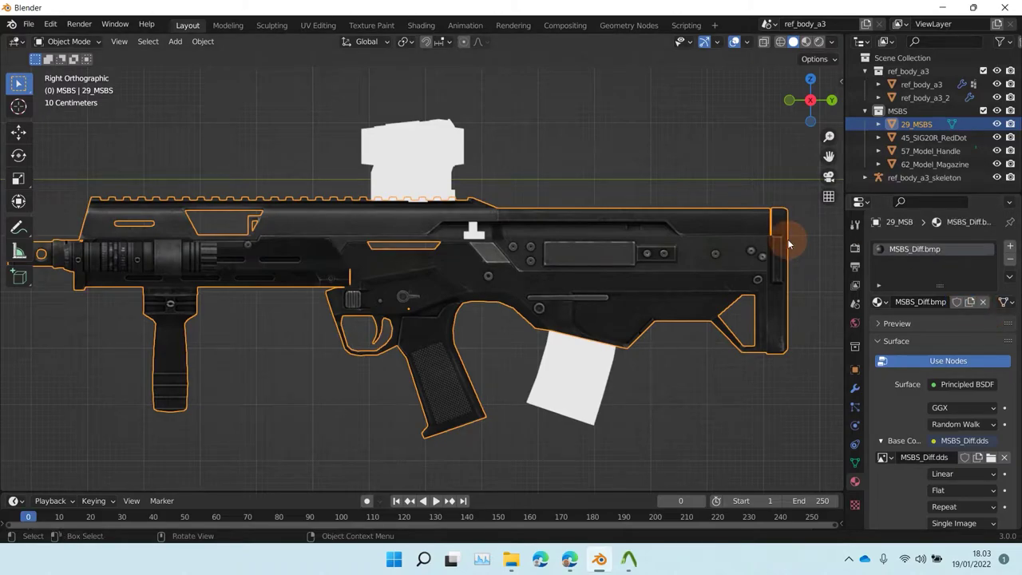
Step: Assign the existing MSBS_Diff.bmp material to 62_Model_Magazine
{"action": "left_click", "coordinate": [586, 122]}
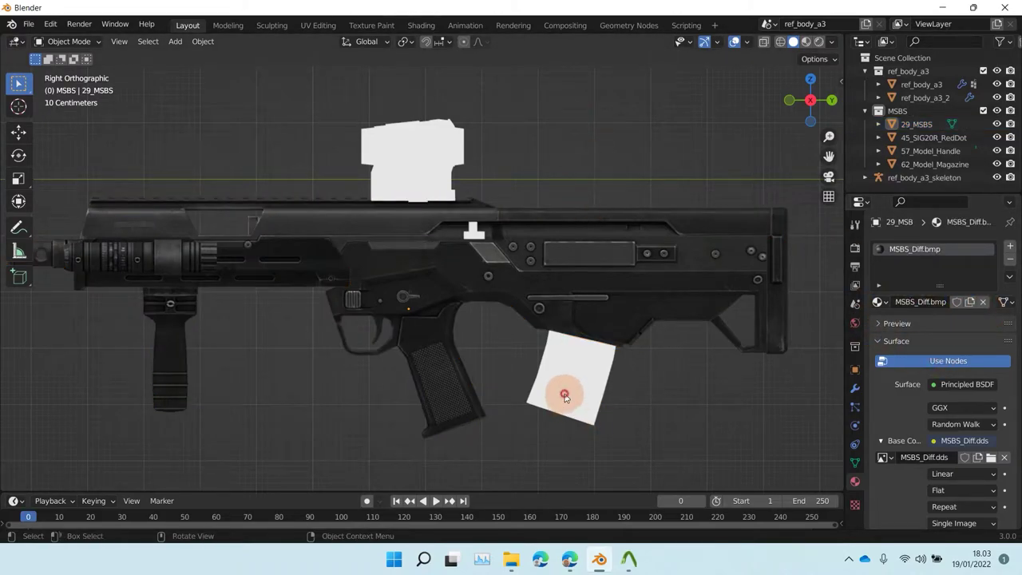
{"action": "left_click", "coordinate": [564, 394]}
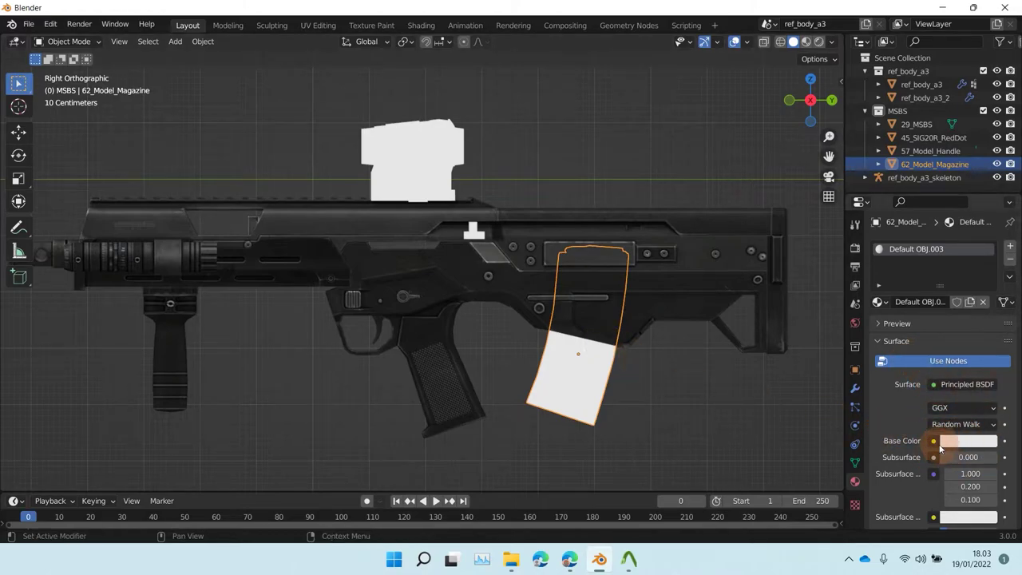
{"action": "left_click", "coordinate": [880, 303]}
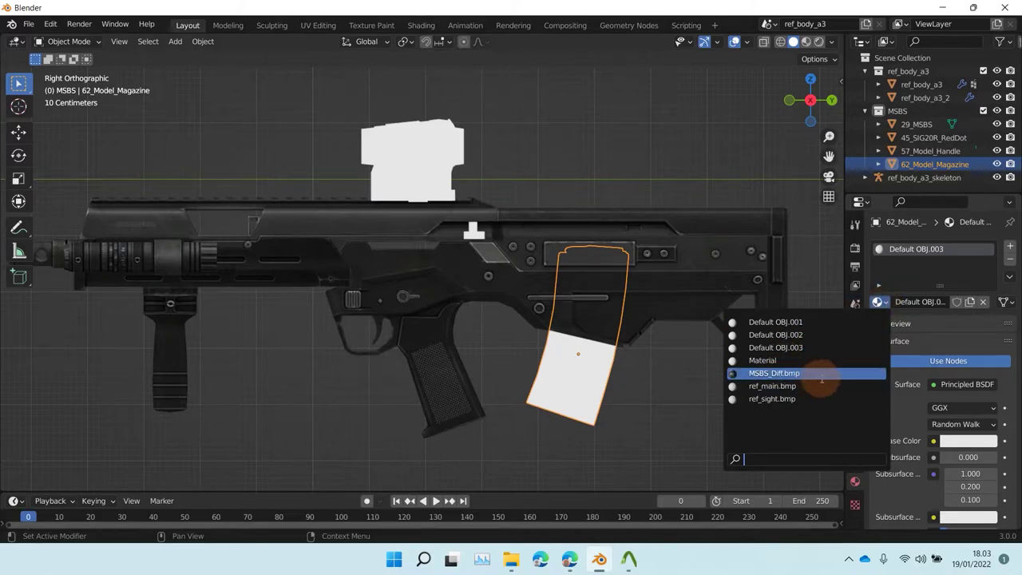
{"action": "left_click", "coordinate": [777, 373]}
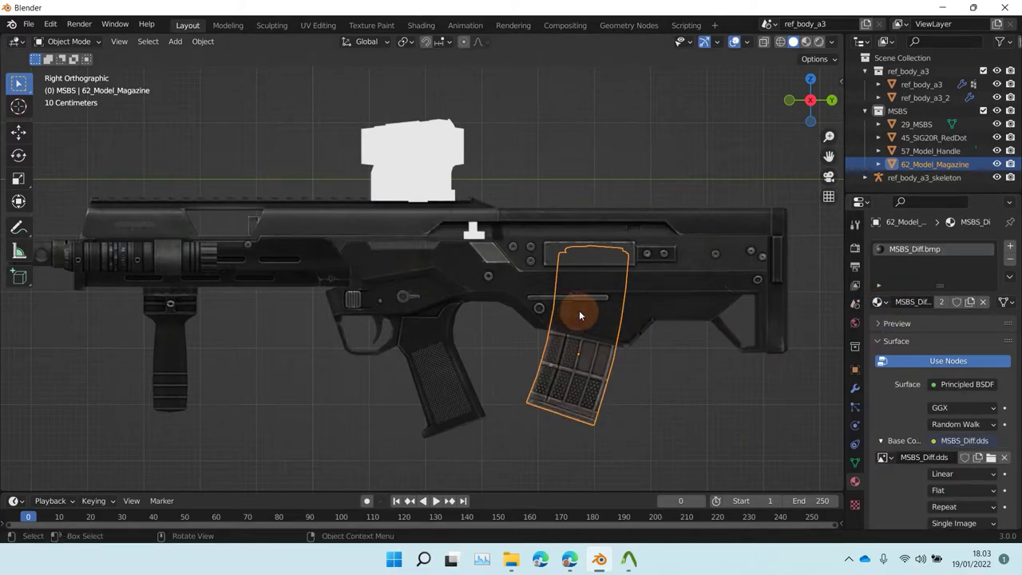
Step: Lower 62_Model_Magazine by about 0.055 m along Z and check its fit where it enters the rifle body
{"action": "scroll", "coordinate": [626, 356], "scroll_direction": "up", "scroll_amount": 2}
{"action": "middle_click_drag", "start_coordinate": [625, 358], "coordinate": [494, 272], "text": "shift"}
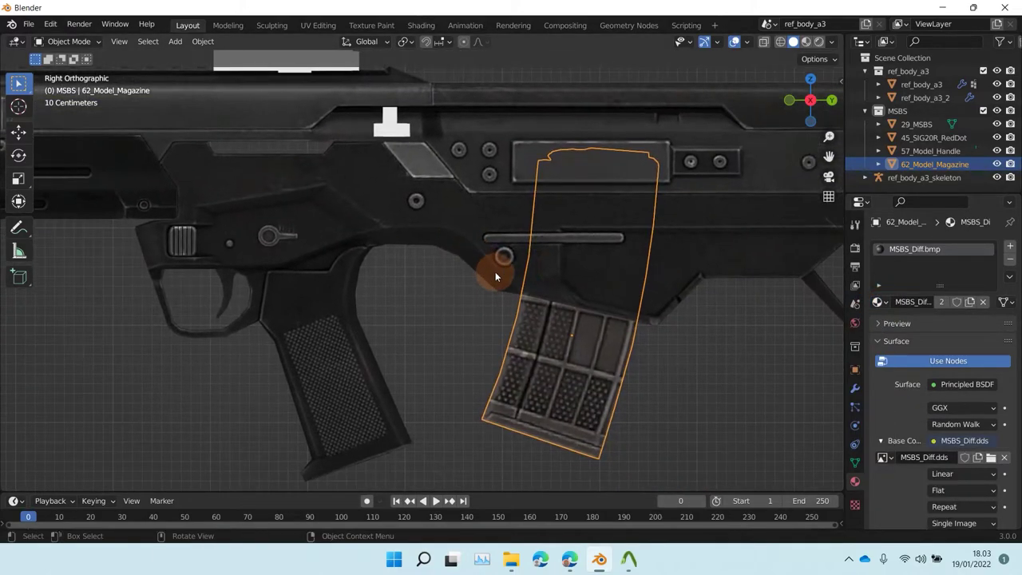
{"action": "key", "text": "g"}
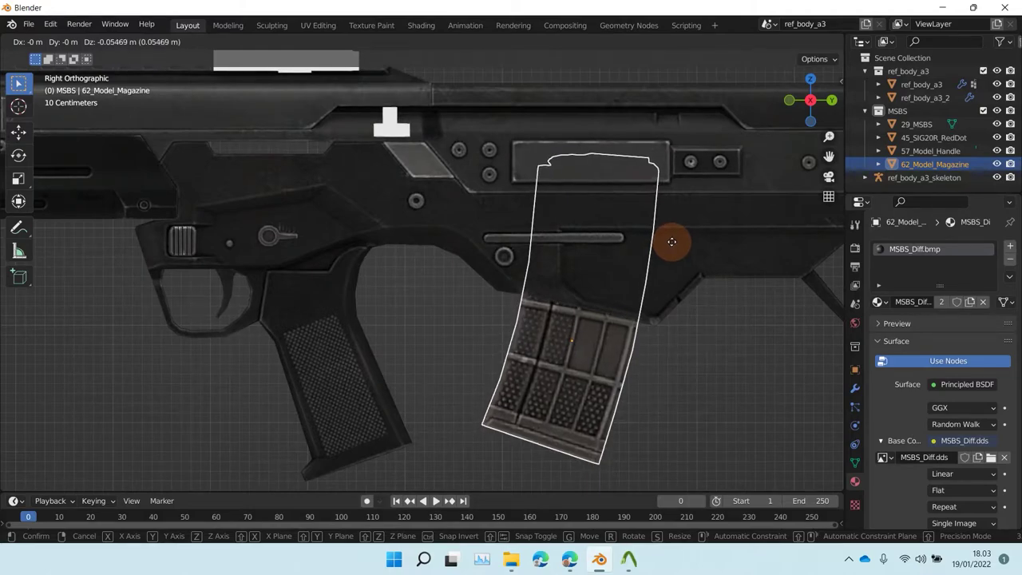
{"action": "left_click", "coordinate": [671, 242]}
{"action": "scroll", "coordinate": [665, 305], "scroll_direction": "up", "scroll_amount": 2}
{"action": "middle_click_drag", "start_coordinate": [666, 306], "coordinate": [538, 348]}
{"action": "scroll", "coordinate": [516, 303], "scroll_direction": "up", "scroll_amount": 3}
{"action": "scroll", "coordinate": [419, 316], "scroll_direction": "down", "scroll_amount": 3}
{"action": "scroll", "coordinate": [542, 331], "scroll_direction": "down", "scroll_amount": 4}
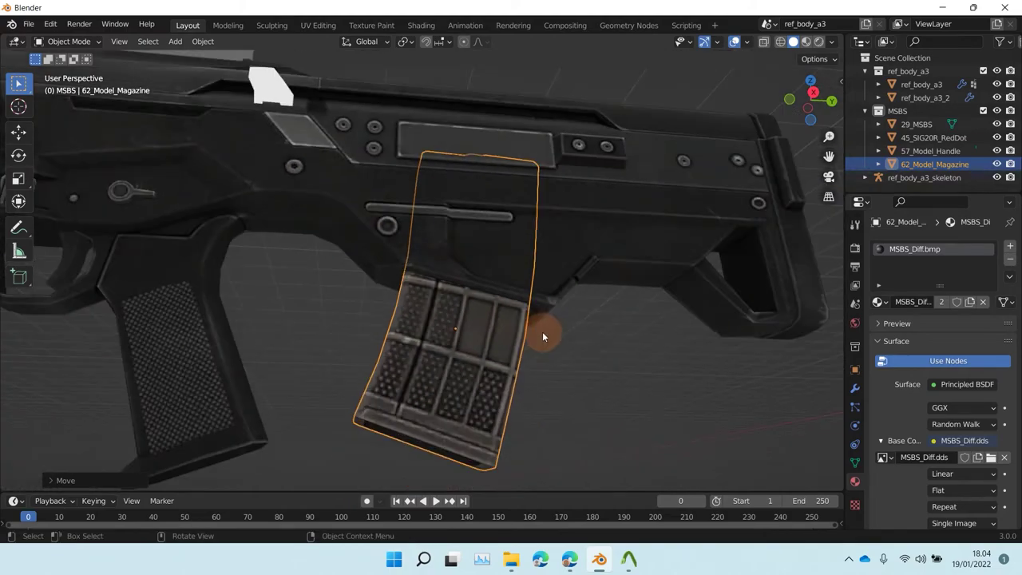
{"action": "scroll", "coordinate": [516, 304], "scroll_direction": "up", "scroll_amount": 4}
{"action": "scroll", "coordinate": [516, 305], "scroll_direction": "down", "scroll_amount": 4}
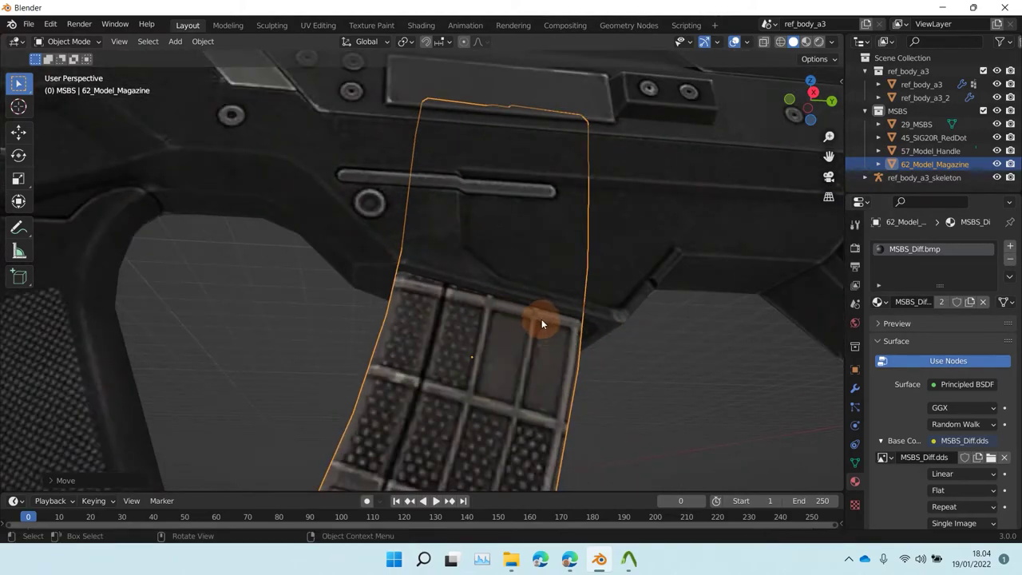
Step: Move 62_Model_Magazine slightly toward the stock along Y and about -0.04 m along X to fit the rifle's magazine well
{"action": "scroll", "coordinate": [542, 319], "scroll_direction": "up", "scroll_amount": 4}
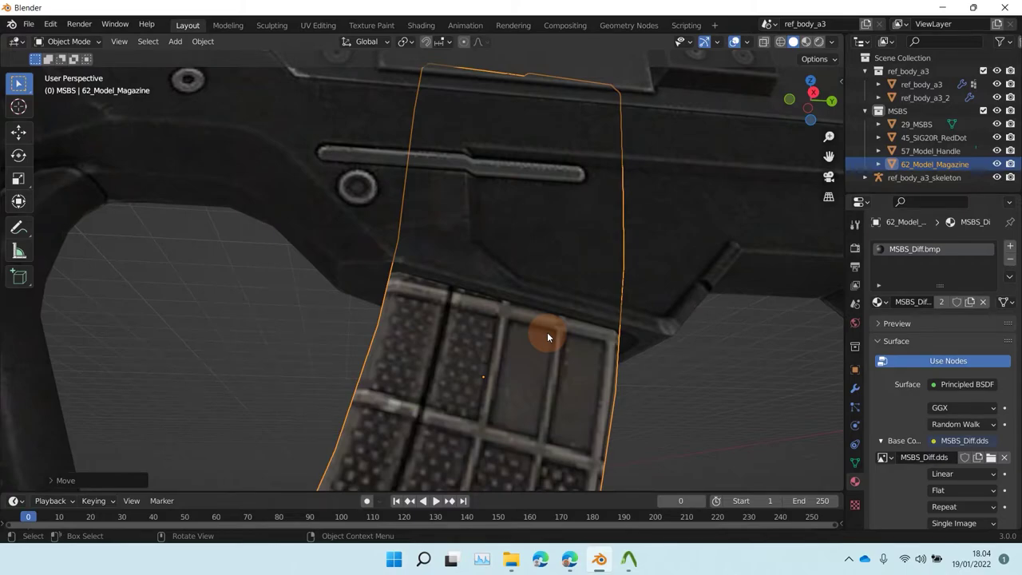
{"action": "key", "text": "g"}
{"action": "key", "text": "y"}
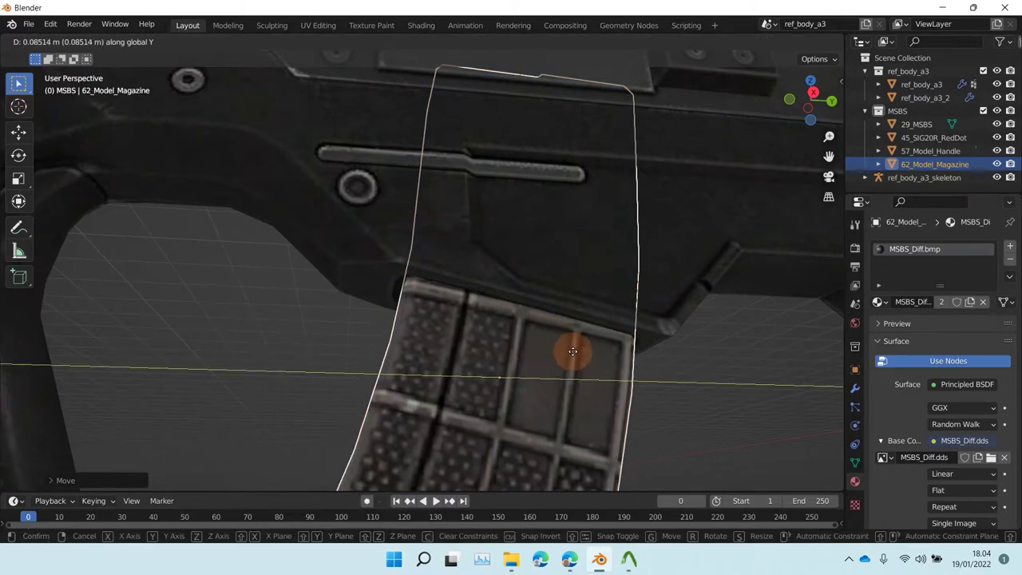
{"action": "left_click", "coordinate": [561, 390]}
{"action": "middle_click_drag", "start_coordinate": [561, 390], "coordinate": [571, 418]}
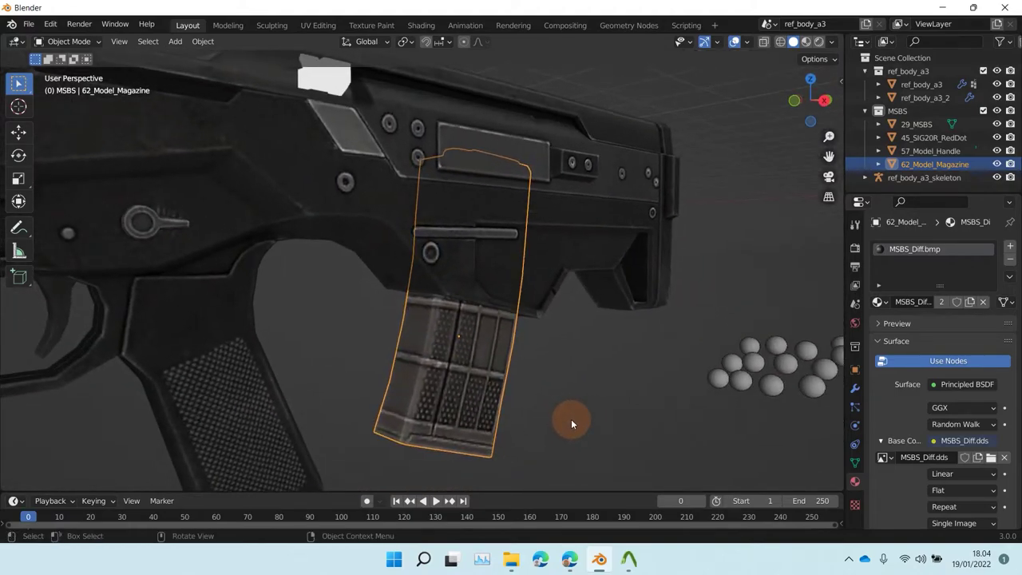
{"action": "key", "text": "g"}
{"action": "key", "text": "x"}
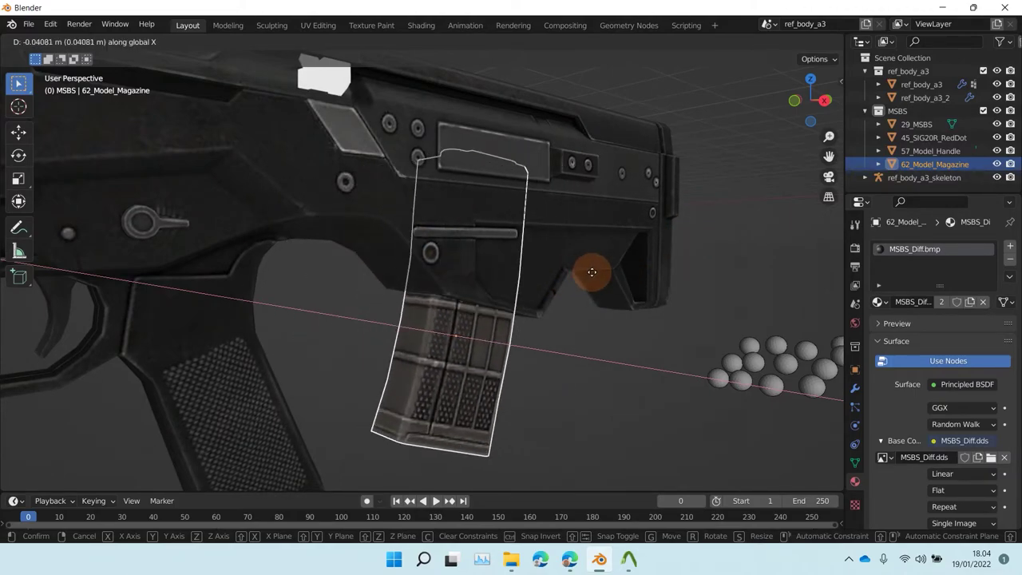
{"action": "left_click", "coordinate": [592, 272]}
{"action": "middle_click_drag", "start_coordinate": [589, 282], "coordinate": [501, 283]}
{"action": "key", "text": "g"}
{"action": "key", "text": "z"}
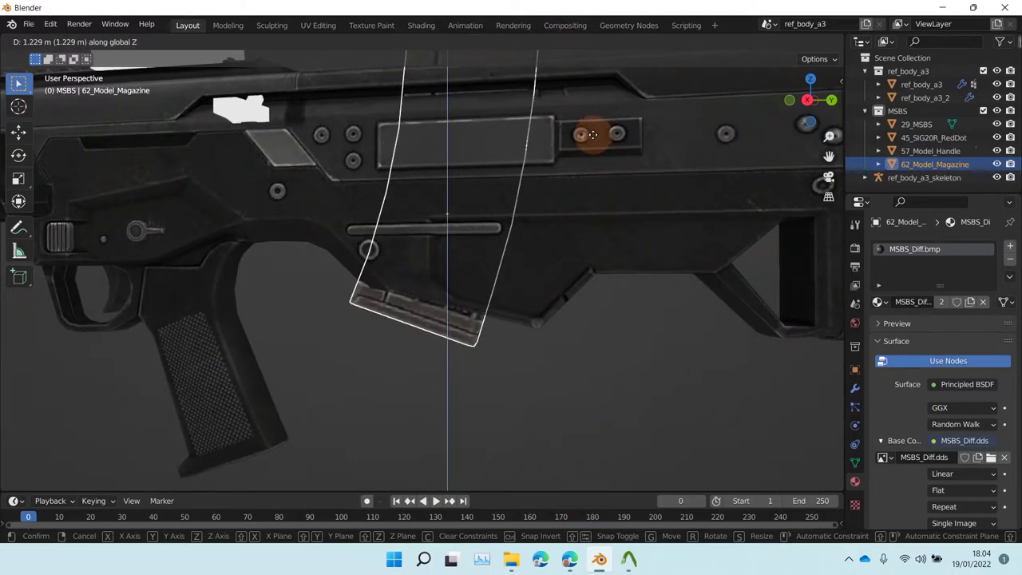
{"action": "right_click", "coordinate": [628, 205]}
{"action": "middle_click_drag", "start_coordinate": [610, 188], "coordinate": [589, 273]}
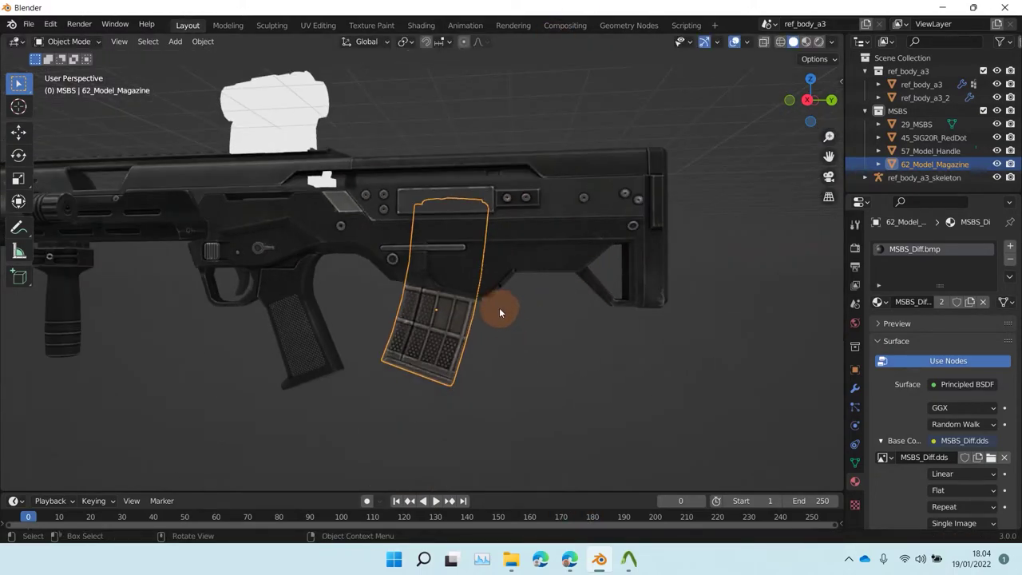
Step: Try moving 62_Model_Magazine freely without an axis constraint from two viewing angles, and undo both moves
{"action": "scroll", "coordinate": [410, 319], "scroll_direction": "up", "scroll_amount": 2}
{"action": "key", "text": "g"}
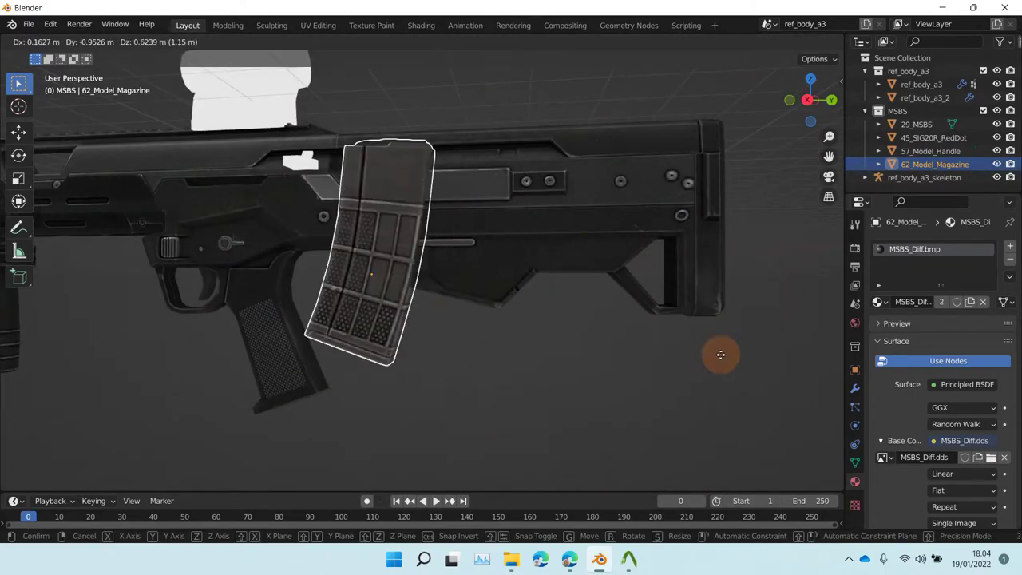
{"action": "left_click", "coordinate": [593, 391]}
{"action": "middle_click_drag", "start_coordinate": [529, 325], "coordinate": [719, 391]}
{"action": "key", "text": "g"}
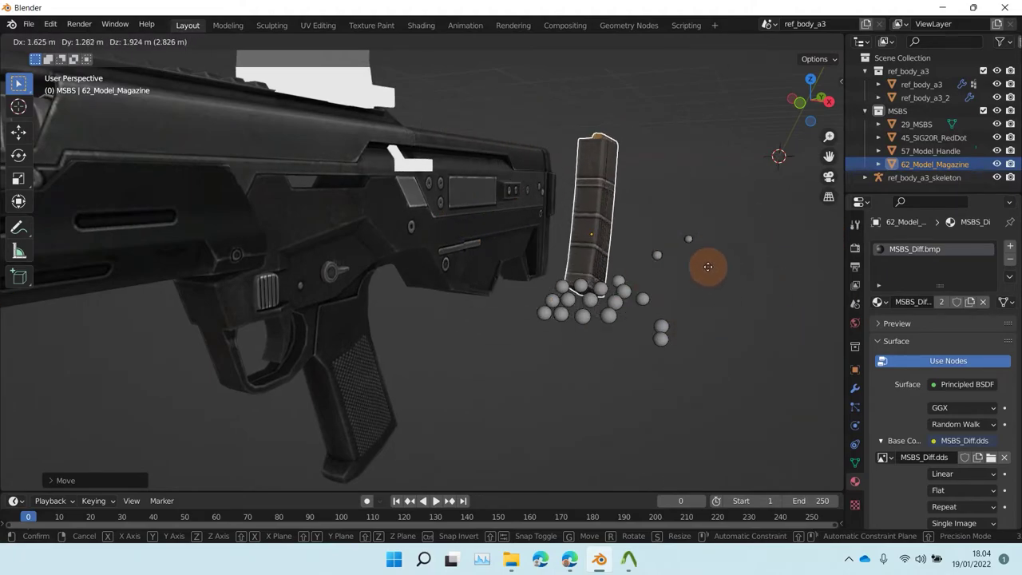
{"action": "left_click", "coordinate": [677, 200]}
{"action": "middle_click_drag", "start_coordinate": [677, 200], "coordinate": [516, 225]}
{"action": "key", "text": "ctrl+z"}
{"action": "key", "text": "ctrl+z"}
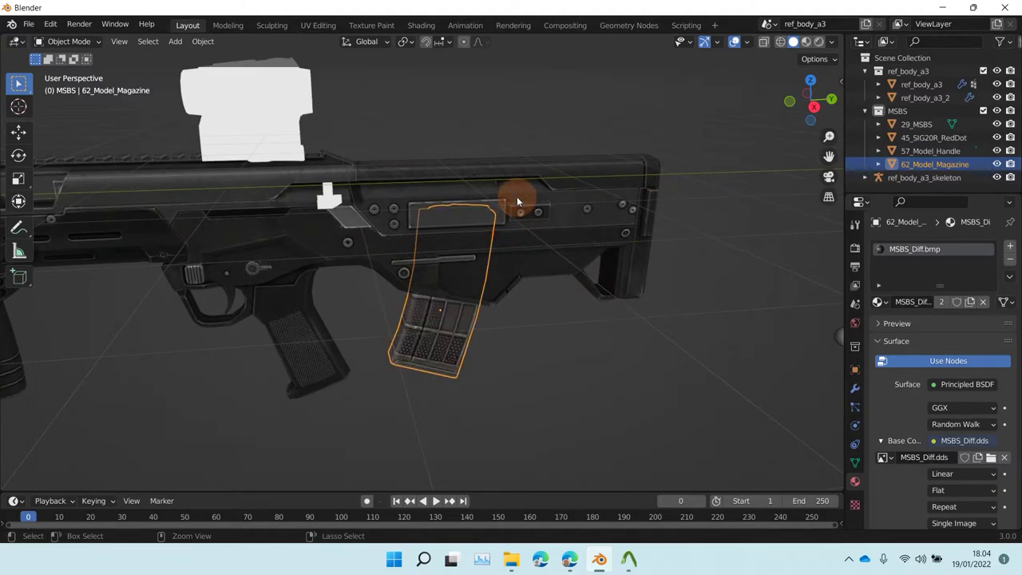
Step: Nudge 62_Model_Magazine slightly along positive Y to close the gap at the rear of the magazine well
{"action": "middle_click_drag", "start_coordinate": [472, 283], "coordinate": [476, 205]}
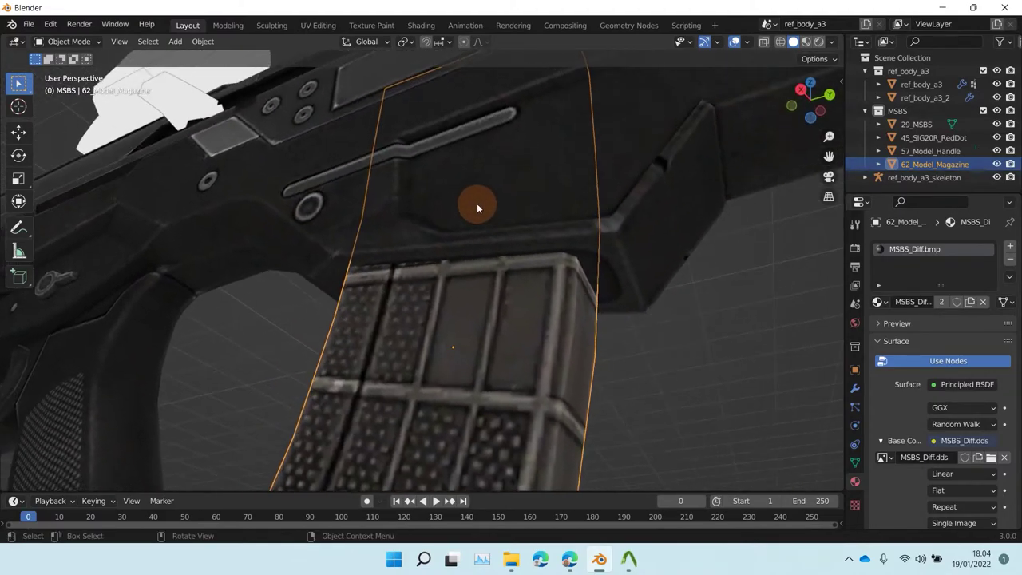
{"action": "key", "text": "g"}
{"action": "key", "text": "y"}
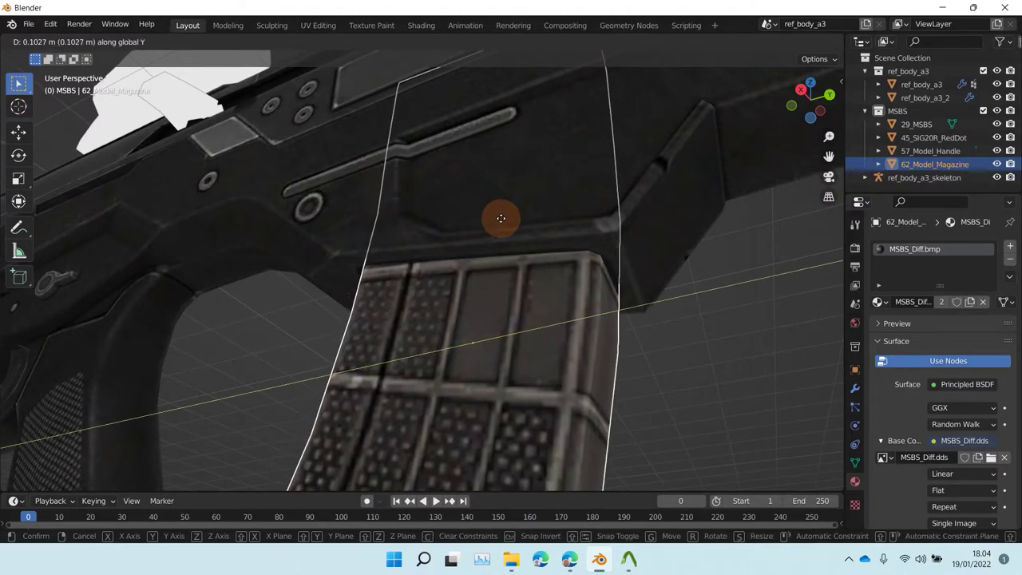
{"action": "left_click", "coordinate": [495, 220]}
{"action": "mouse_move", "coordinate": [413, 219]}
{"action": "middle_mouse_down"}
{"action": "mouse_move", "coordinate": [564, 251]}
{"action": "mouse_move", "coordinate": [614, 233]}
{"action": "mouse_move", "coordinate": [492, 171]}
{"action": "mouse_move", "coordinate": [417, 200]}
{"action": "mouse_move", "coordinate": [428, 223]}
{"action": "middle_mouse_up"}
{"action": "middle_click_drag", "start_coordinate": [509, 252], "coordinate": [459, 336]}
{"action": "scroll", "coordinate": [459, 334], "scroll_direction": "down", "scroll_amount": 8}
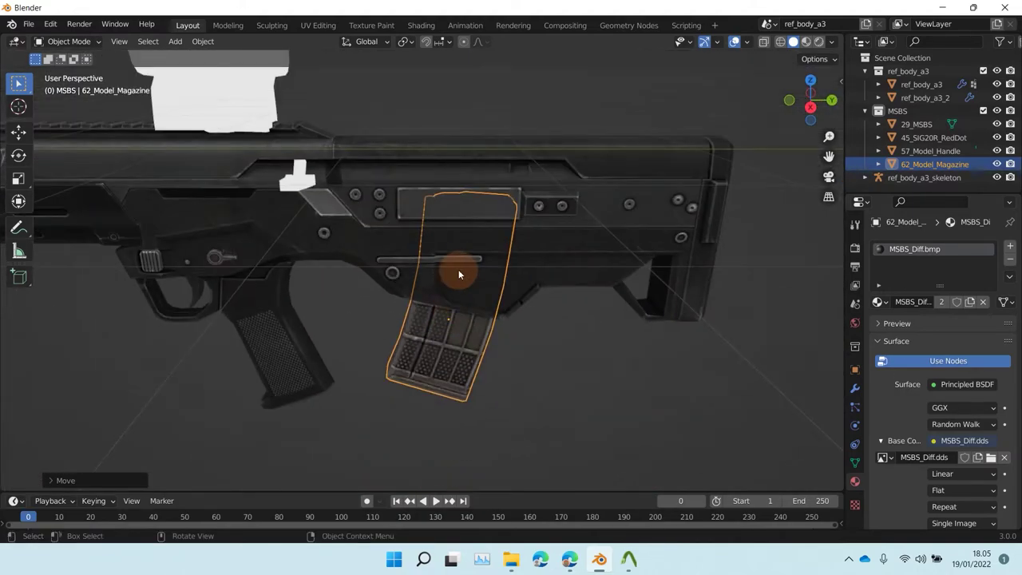
Step: Assign the existing MSBS_Diff.bmp material to 57_Model_Handle, the untextured handle on the side of the rifle body
{"action": "scroll", "coordinate": [391, 244], "scroll_direction": "up", "scroll_amount": 4}
{"action": "scroll", "coordinate": [360, 220], "scroll_direction": "up", "scroll_amount": 2}
{"action": "left_click", "coordinate": [451, 131]}
{"action": "scroll", "coordinate": [351, 231], "scroll_direction": "up", "scroll_amount": 5}
{"action": "middle_click_drag", "start_coordinate": [352, 231], "coordinate": [214, 297], "text": "shift"}
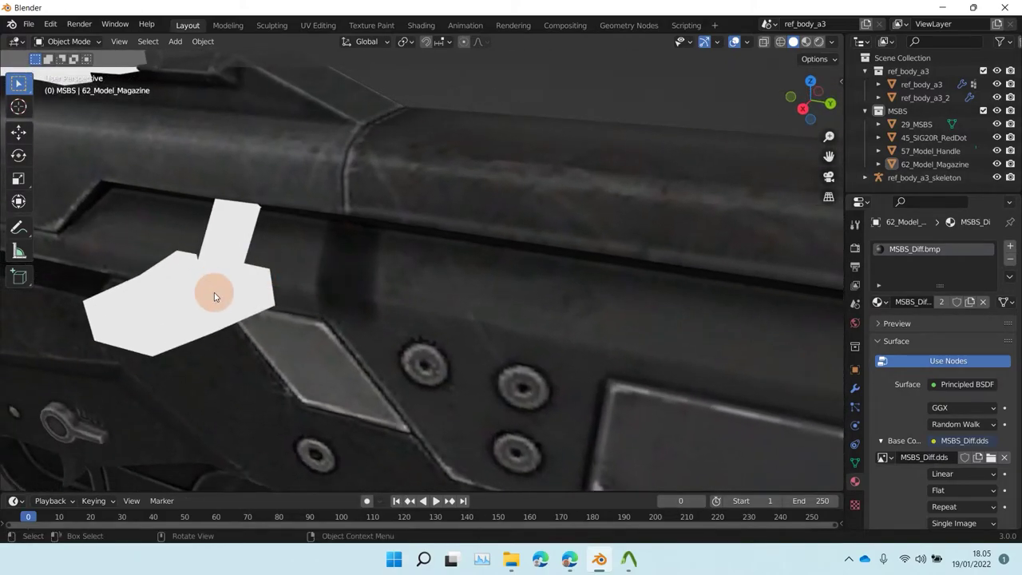
{"action": "left_click", "coordinate": [214, 297]}
{"action": "scroll", "coordinate": [289, 264], "scroll_direction": "down", "scroll_amount": 4}
{"action": "scroll", "coordinate": [374, 248], "scroll_direction": "up", "scroll_amount": 4}
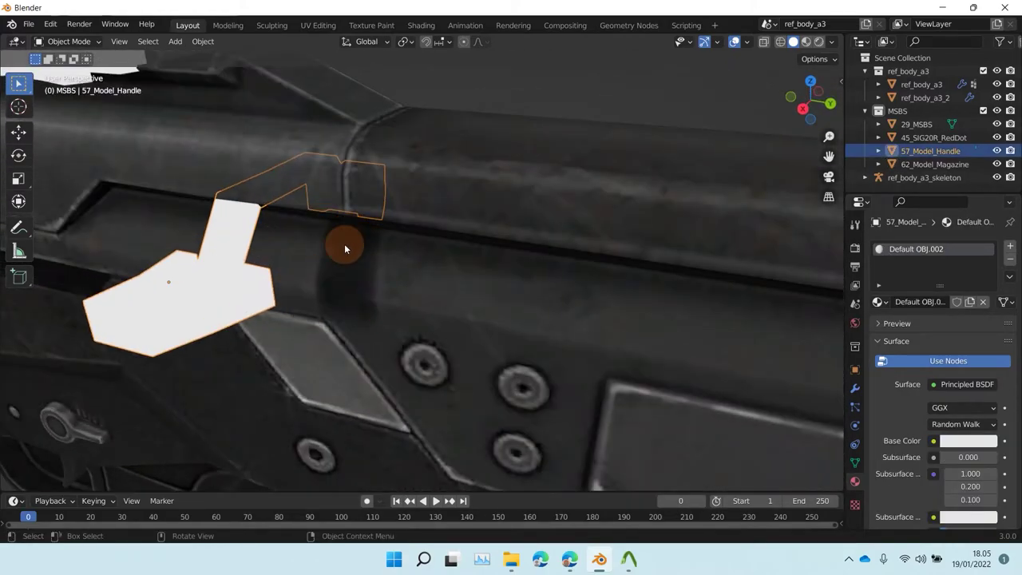
{"action": "scroll", "coordinate": [351, 292], "scroll_direction": "down", "scroll_amount": 4}
{"action": "scroll", "coordinate": [340, 297], "scroll_direction": "up", "scroll_amount": 4}
{"action": "left_click", "coordinate": [878, 302]}
{"action": "left_click", "coordinate": [763, 373]}
Step: Adjust 57_Model_Handle's position along Y and slightly along Z to seat it in the rifle body
{"action": "scroll", "coordinate": [369, 219], "scroll_direction": "up", "scroll_amount": 5}
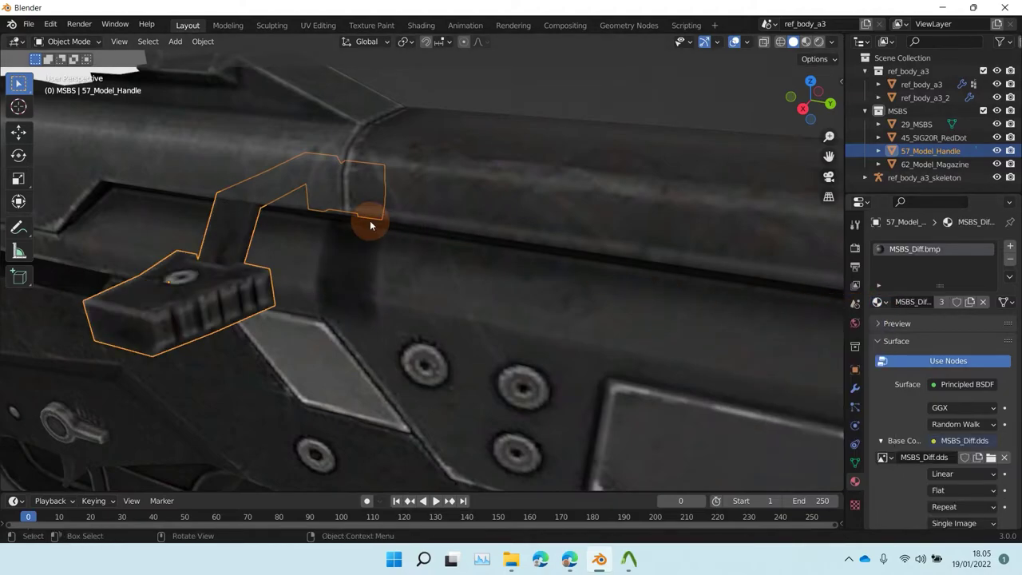
{"action": "key", "text": "g"}
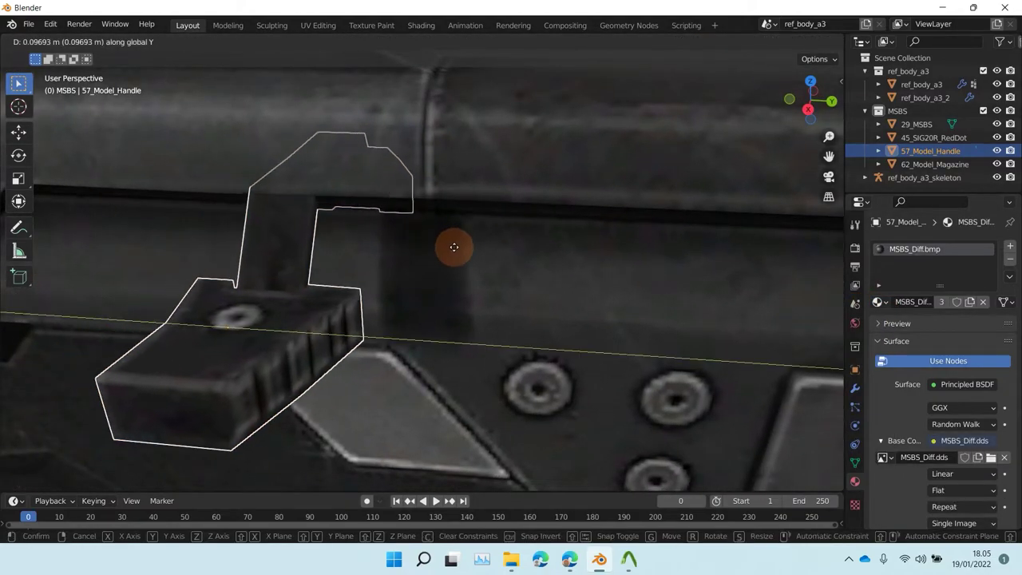
{"action": "left_click", "coordinate": [613, 330]}
{"action": "middle_click_drag", "start_coordinate": [573, 278], "coordinate": [496, 259]}
{"action": "key", "text": "g"}
{"action": "key", "text": "z"}
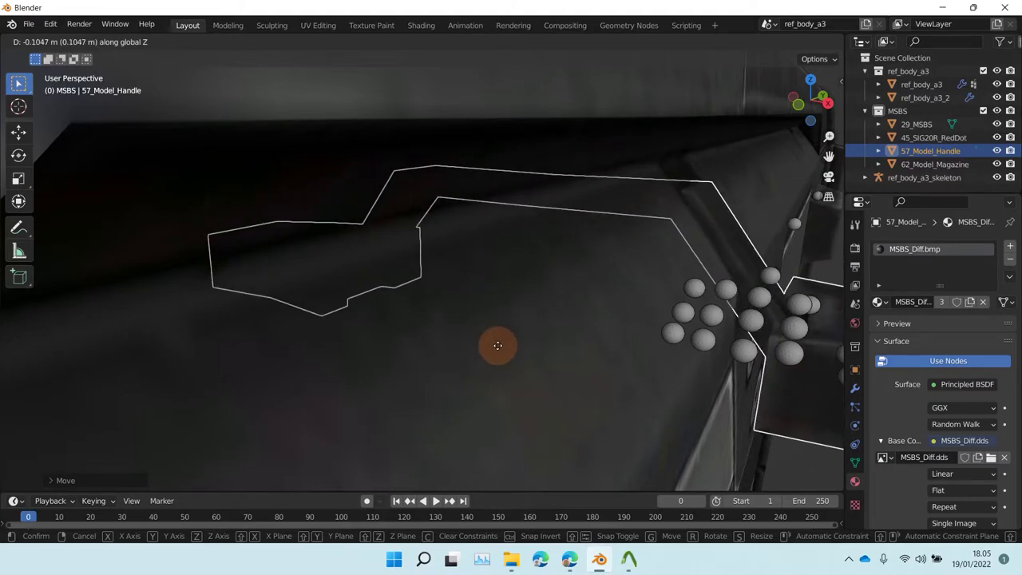
{"action": "left_click", "coordinate": [491, 276]}
{"action": "middle_click_drag", "start_coordinate": [593, 300], "coordinate": [575, 175]}
Step: Give 45_SIG20R_RedDot's material an Image Texture base color using MSBS_Diff_RedDot_Diff.dds from the Decompiled folder
{"action": "left_click", "coordinate": [528, 105]}
{"action": "scroll", "coordinate": [528, 105], "scroll_direction": "down", "scroll_amount": 5}
{"action": "scroll", "coordinate": [538, 214], "scroll_direction": "up", "scroll_amount": 5}
{"action": "left_click", "coordinate": [511, 211]}
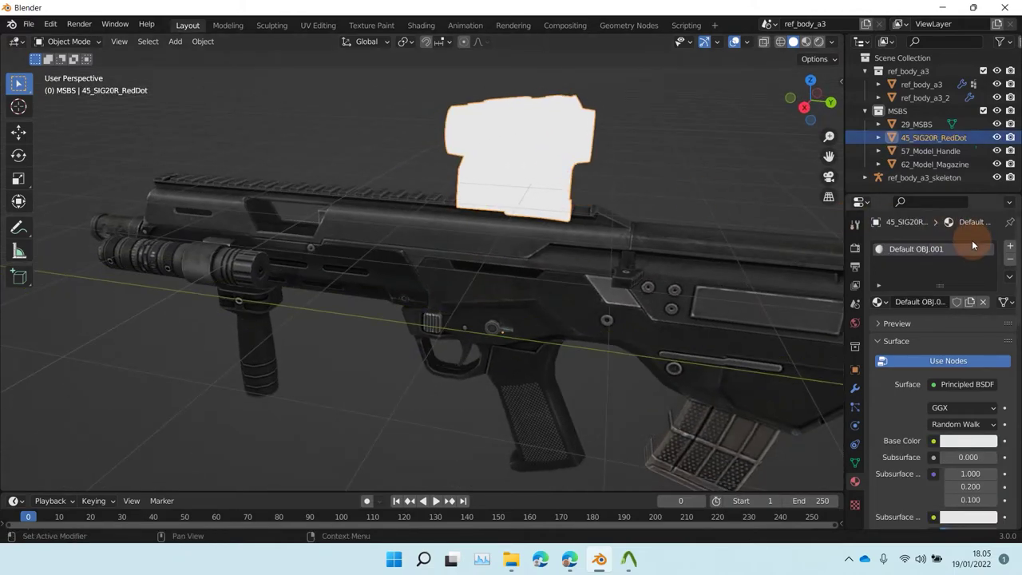
{"action": "left_click", "coordinate": [934, 441]}
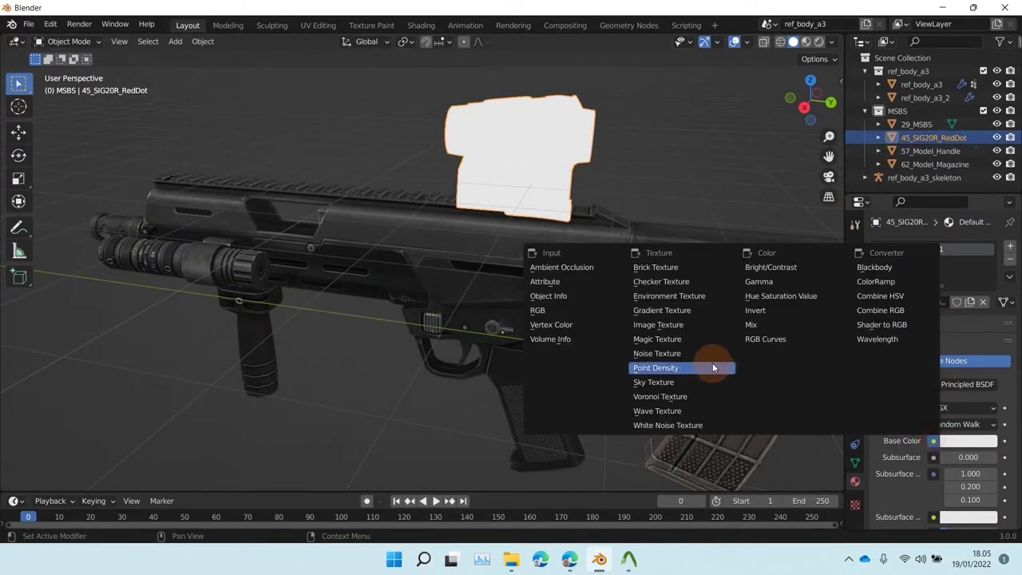
{"action": "left_click", "coordinate": [678, 321]}
{"action": "left_click", "coordinate": [983, 457]}
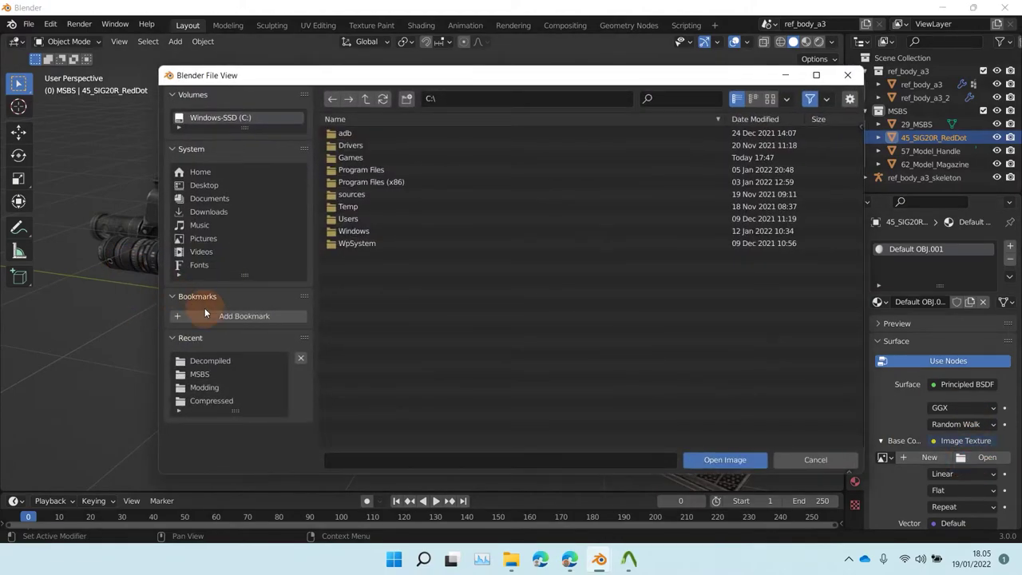
{"action": "left_click", "coordinate": [210, 363]}
{"action": "double_click", "coordinate": [388, 153]}
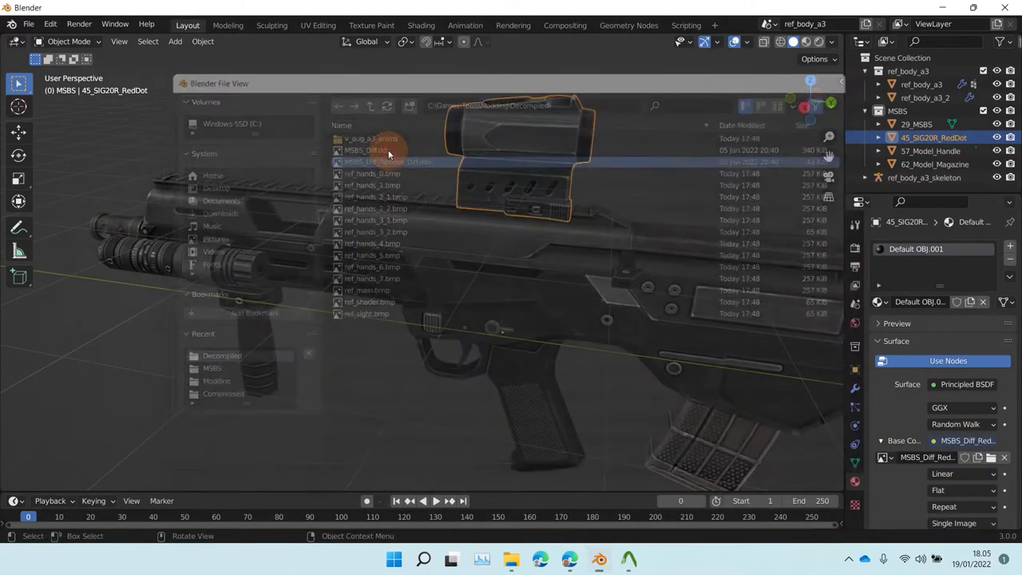
Step: Rename the 45_SIG20R_RedDot material as MSBS_Diff_RedDot_Diff.bmp, basing the name on its image texture
{"action": "middle_click_drag", "start_coordinate": [493, 139], "coordinate": [631, 148]}
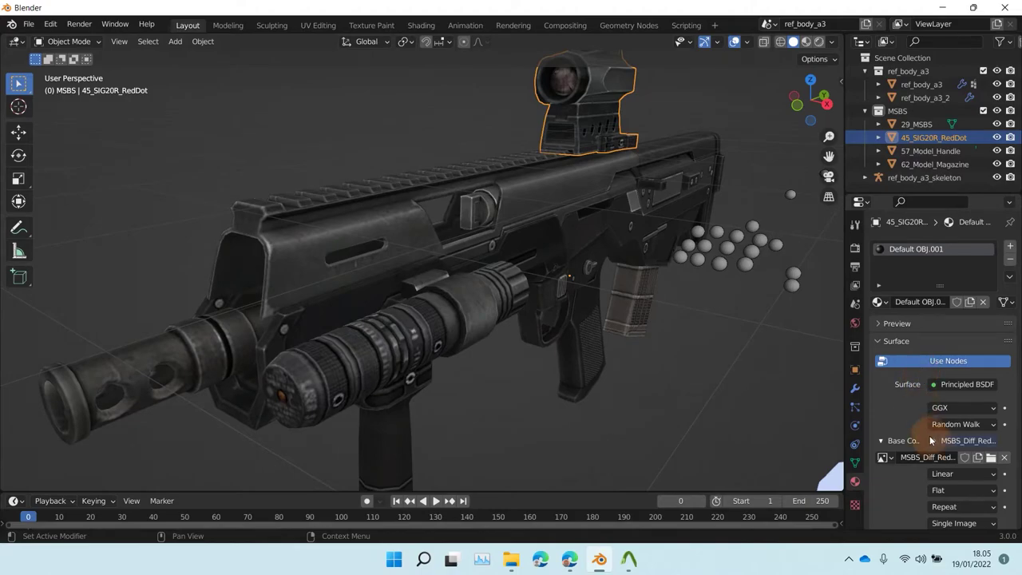
{"action": "double_click", "coordinate": [933, 457]}
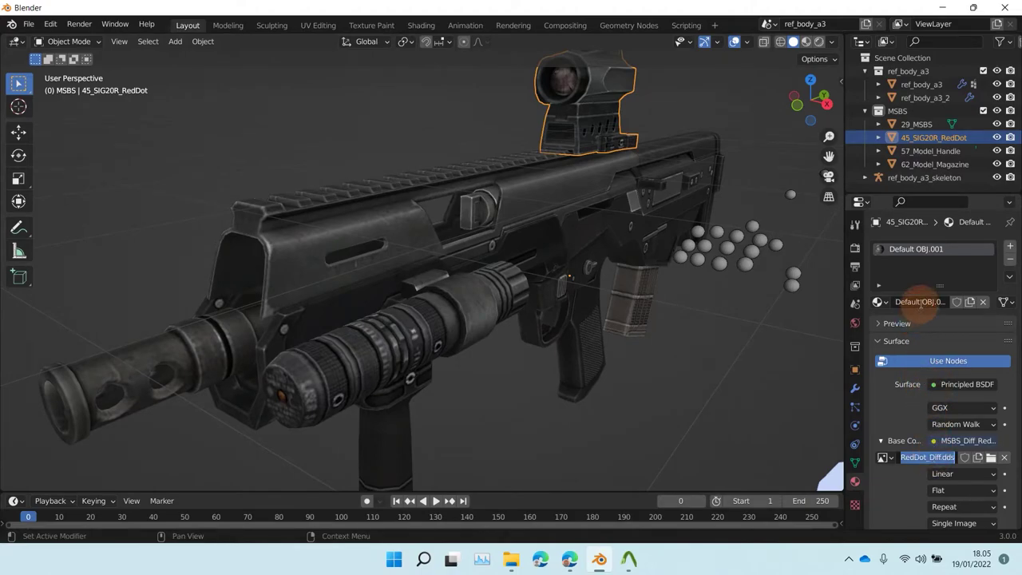
{"action": "key", "text": "ctrl+v"}
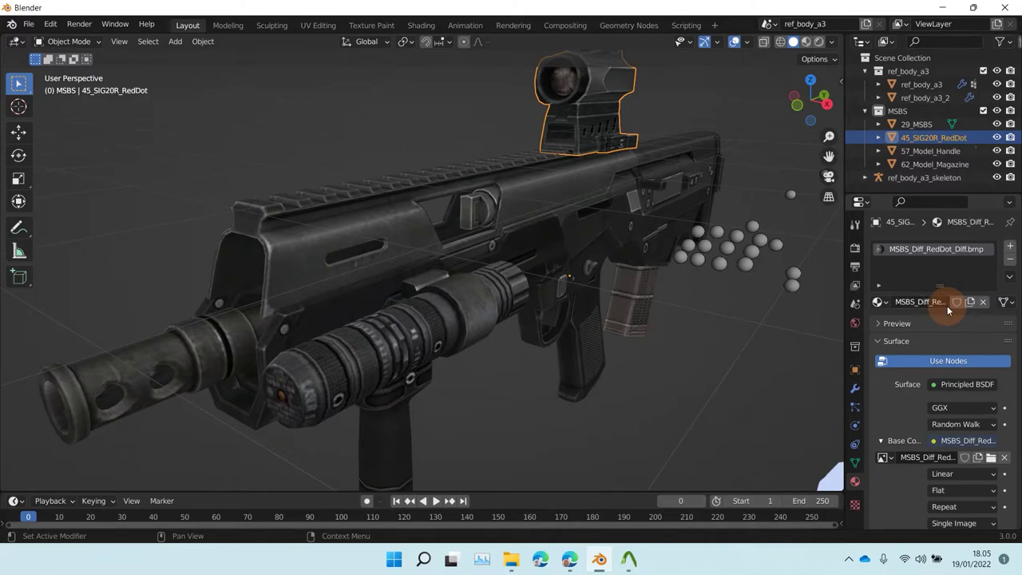
Step: Switch the viewport to Material Preview shading and examine the side details of the reference weapon ref_body_a3
{"action": "scroll", "coordinate": [305, 210], "scroll_direction": "down", "scroll_amount": 6}
{"action": "mouse_move", "coordinate": [312, 231]}
{"action": "middle_mouse_down"}
{"action": "mouse_move", "coordinate": [426, 323]}
{"action": "mouse_move", "coordinate": [413, 303]}
{"action": "mouse_move", "coordinate": [273, 242]}
{"action": "mouse_move", "coordinate": [373, 236]}
{"action": "mouse_move", "coordinate": [363, 240]}
{"action": "middle_mouse_up"}
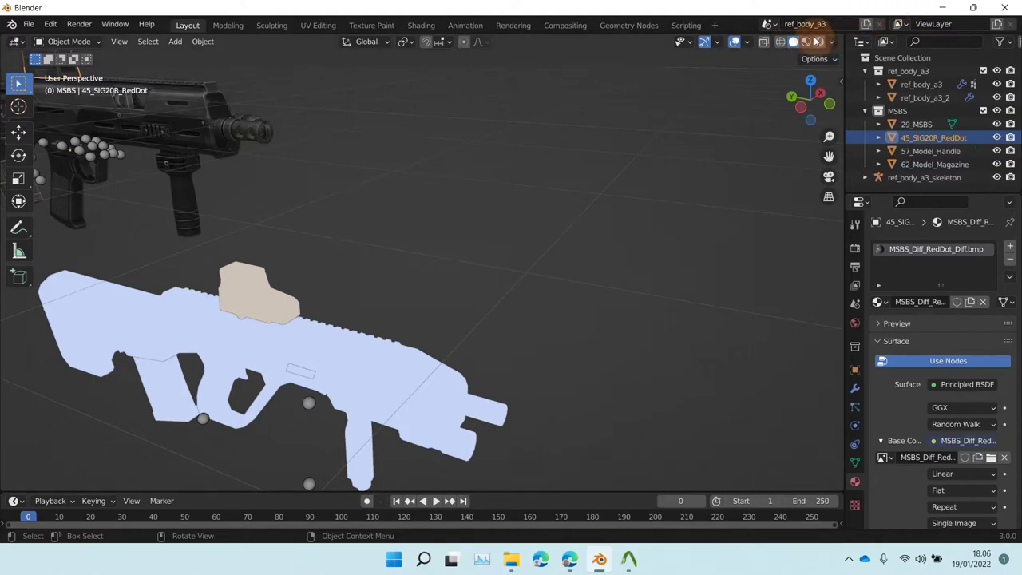
{"action": "mouse_move", "coordinate": [377, 286]}
{"action": "middle_mouse_down"}
{"action": "mouse_move", "coordinate": [418, 177]}
{"action": "mouse_move", "coordinate": [295, 274]}
{"action": "mouse_move", "coordinate": [488, 265]}
{"action": "mouse_move", "coordinate": [461, 248]}
{"action": "middle_mouse_up"}
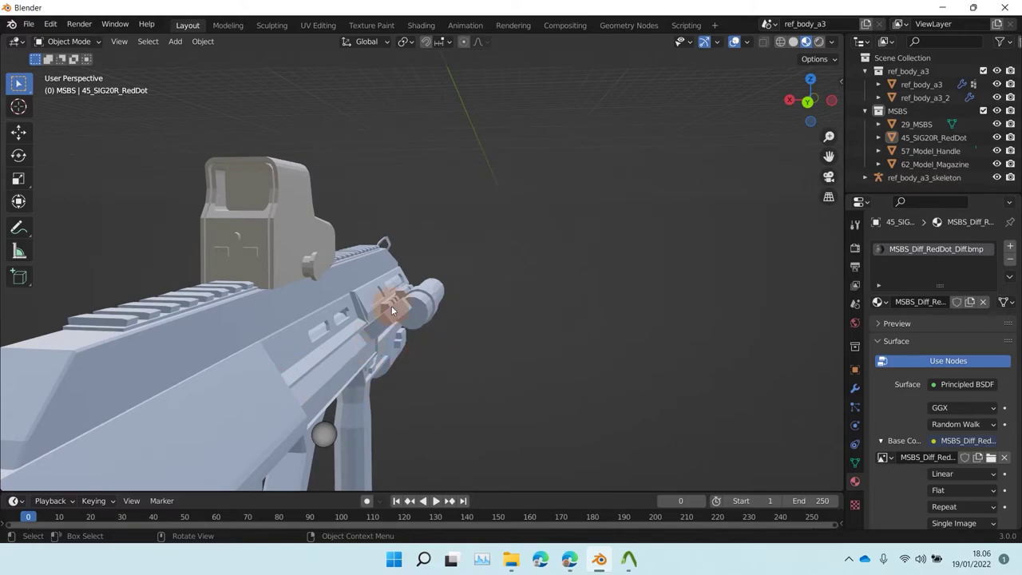
{"action": "scroll", "coordinate": [420, 326], "scroll_direction": "down", "scroll_amount": 4}
{"action": "scroll", "coordinate": [419, 324], "scroll_direction": "up", "scroll_amount": 6}
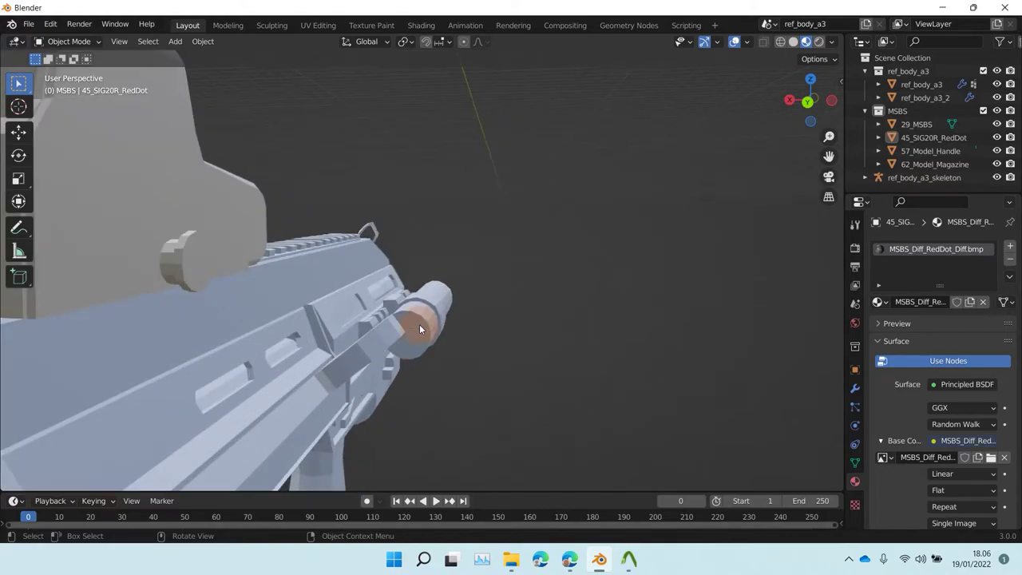
{"action": "scroll", "coordinate": [412, 361], "scroll_direction": "down", "scroll_amount": 5}
{"action": "scroll", "coordinate": [447, 318], "scroll_direction": "up", "scroll_amount": 4}
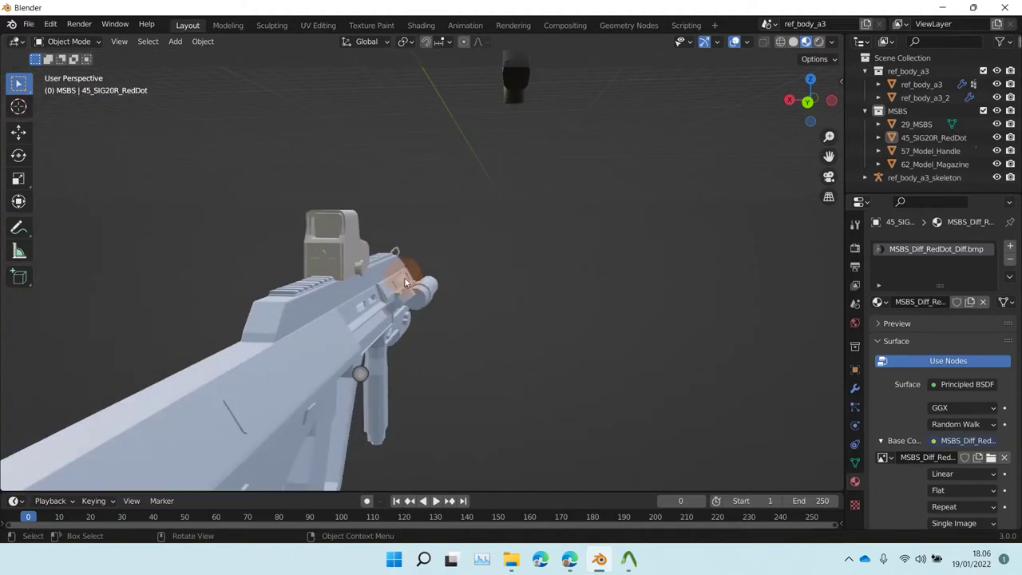
{"action": "scroll", "coordinate": [383, 302], "scroll_direction": "up", "scroll_amount": 2}
{"action": "scroll", "coordinate": [389, 284], "scroll_direction": "down", "scroll_amount": 2}
{"action": "scroll", "coordinate": [389, 285], "scroll_direction": "down", "scroll_amount": 4}
Step: Select all four MSBS parts (body, red dot sight, handle and magazine) and mirror them along X Global
{"action": "middle_click_drag", "start_coordinate": [388, 283], "coordinate": [613, 366]}
{"action": "left_click_drag", "start_coordinate": [638, 365], "coordinate": [451, 219]}
{"action": "middle_click_drag", "start_coordinate": [528, 252], "coordinate": [459, 277]}
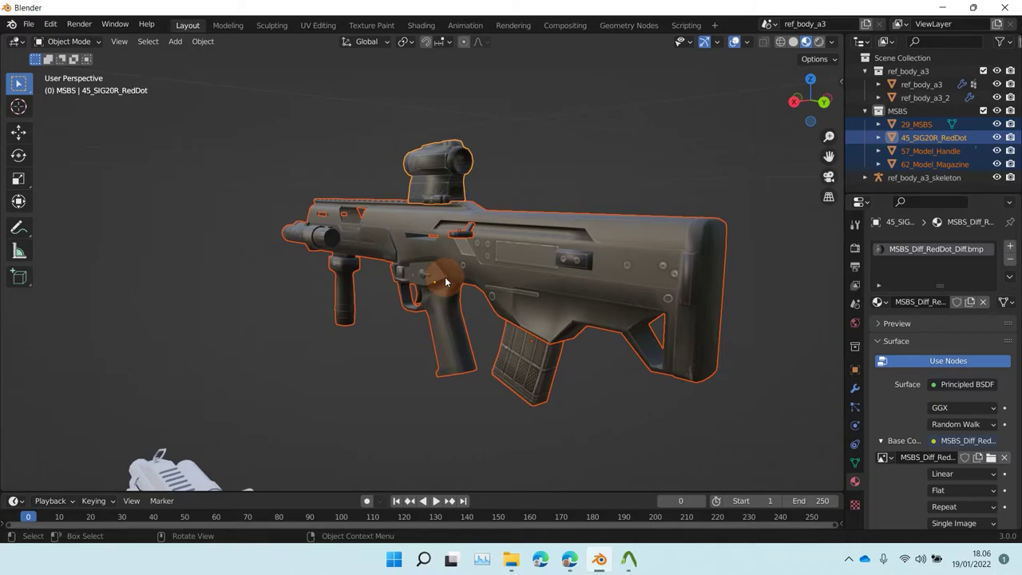
{"action": "middle_click_drag", "start_coordinate": [445, 277], "coordinate": [257, 257]}
{"action": "right_click", "coordinate": [257, 258]}
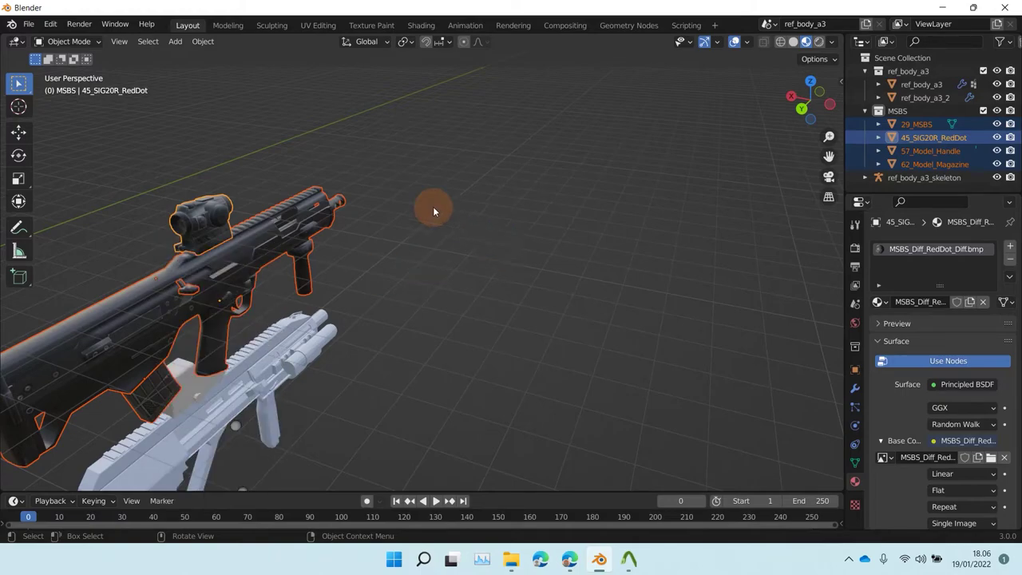
{"action": "middle_click_drag", "start_coordinate": [377, 239], "coordinate": [355, 186]}
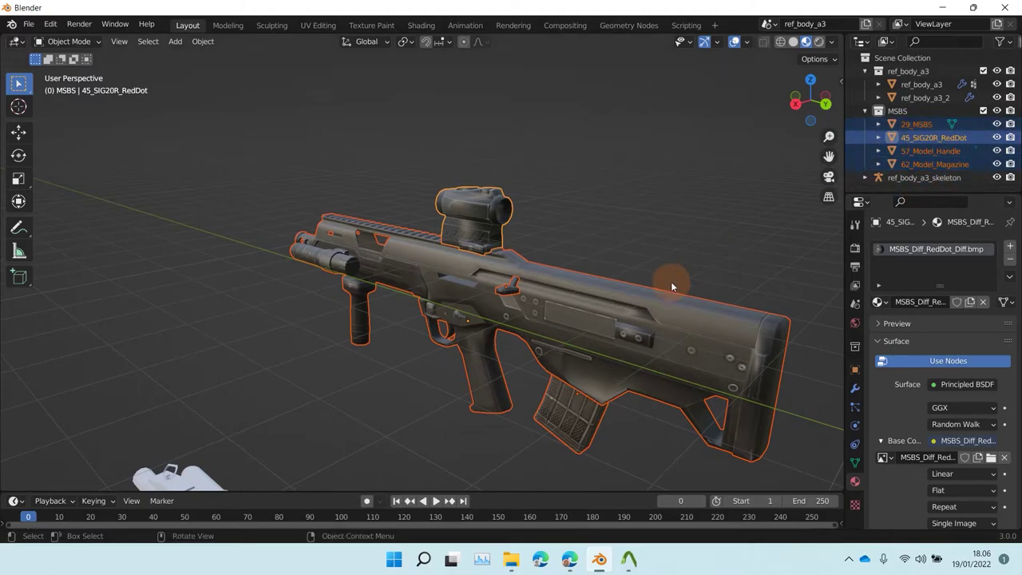
{"action": "middle_click_drag", "start_coordinate": [551, 346], "coordinate": [551, 288]}
{"action": "right_click", "coordinate": [546, 281]}
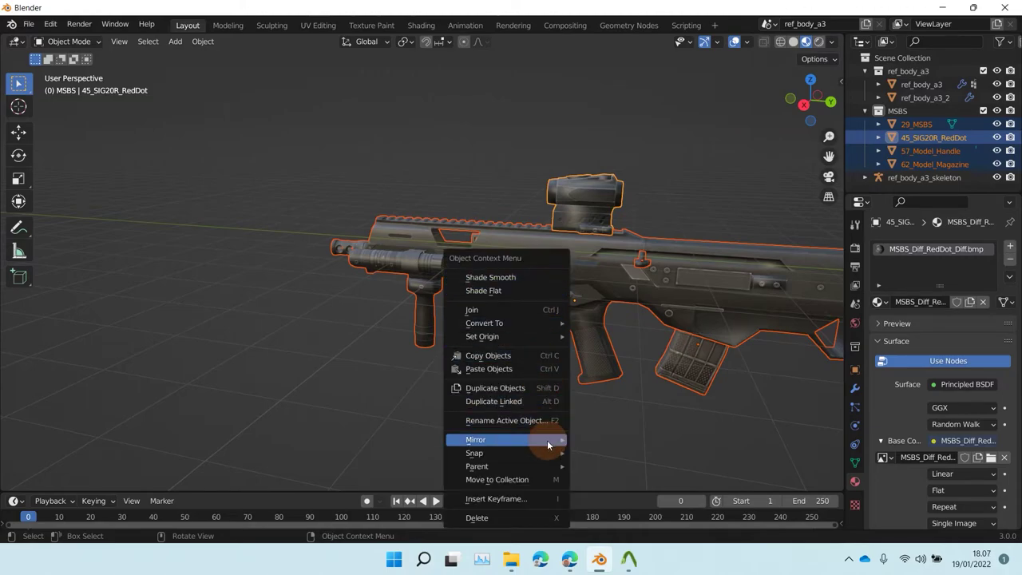
{"action": "mouse_move", "coordinate": [548, 440]}
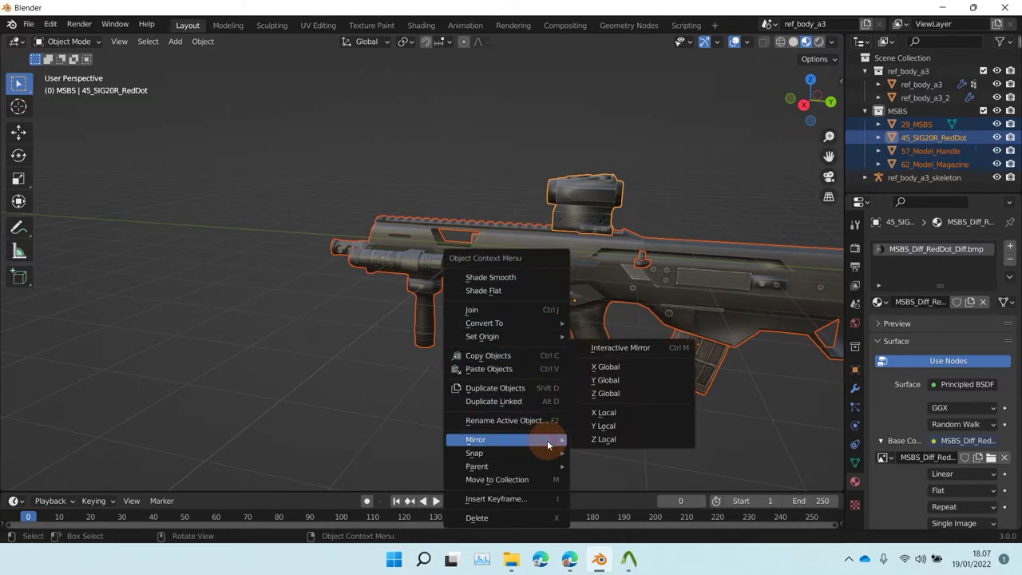
{"action": "left_click", "coordinate": [630, 369]}
Step: Move the four mirrored MSBS parts down over the reference weapon in the Right Orthographic view
{"action": "middle_click_drag", "start_coordinate": [371, 317], "coordinate": [501, 236]}
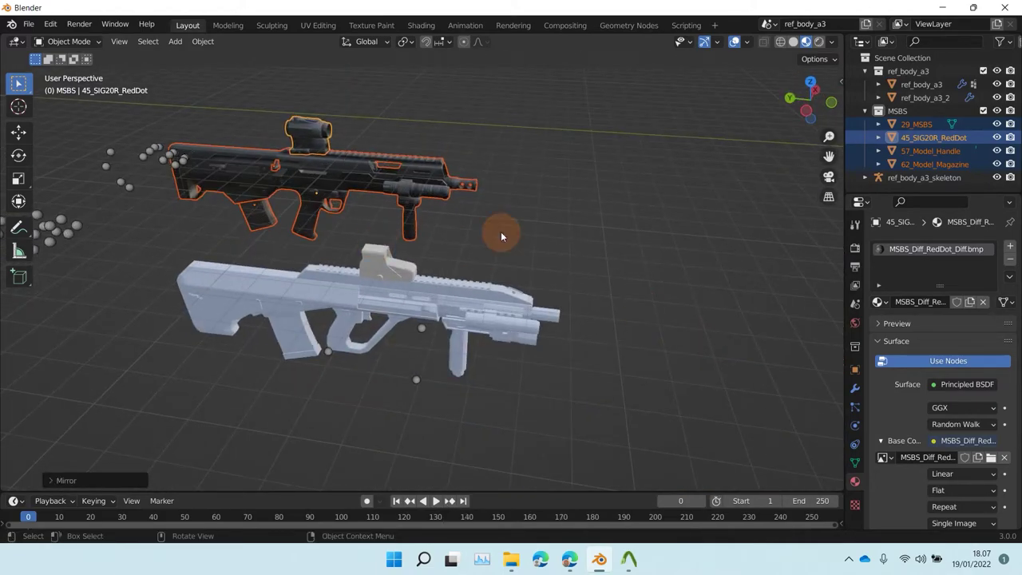
{"action": "left_click", "coordinate": [809, 97]}
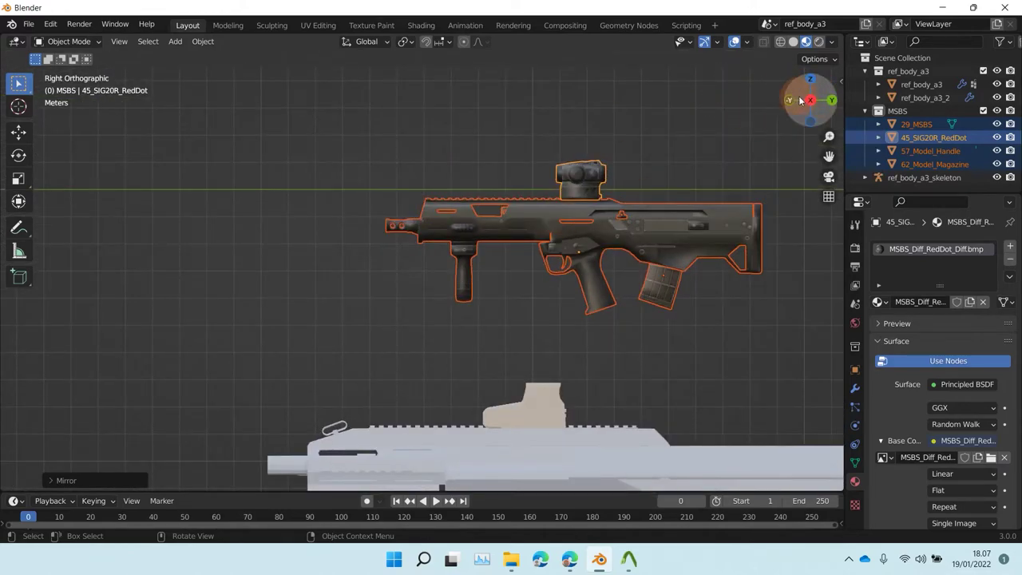
{"action": "scroll", "coordinate": [490, 199], "scroll_direction": "down", "scroll_amount": 1}
{"action": "middle_click_drag", "start_coordinate": [490, 198], "coordinate": [438, 141], "text": "shift"}
{"action": "left_click_drag", "start_coordinate": [438, 141], "coordinate": [421, 340]}
{"action": "scroll", "coordinate": [418, 295], "scroll_direction": "up", "scroll_amount": 3}
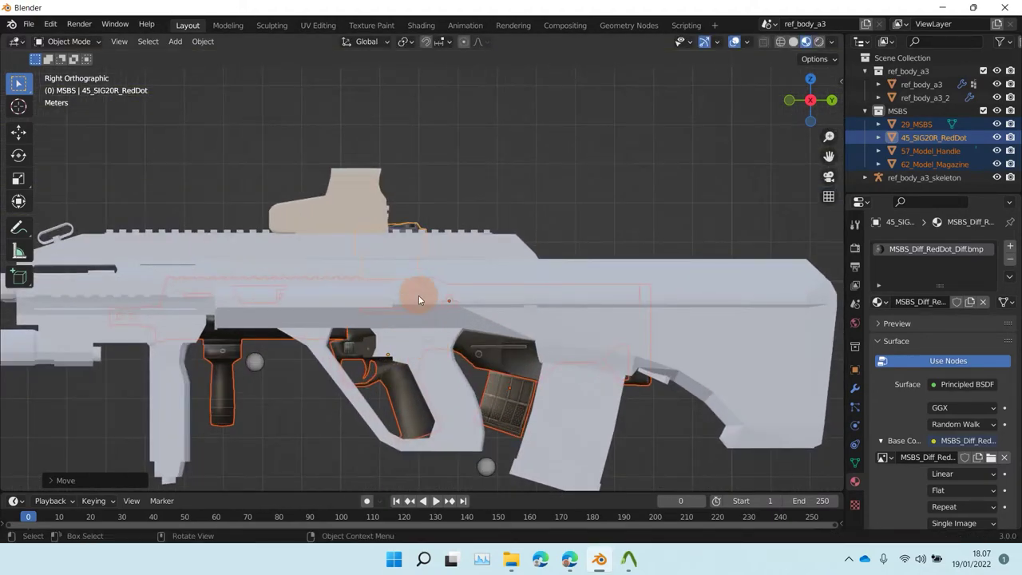
{"action": "scroll", "coordinate": [443, 218], "scroll_direction": "down", "scroll_amount": 1}
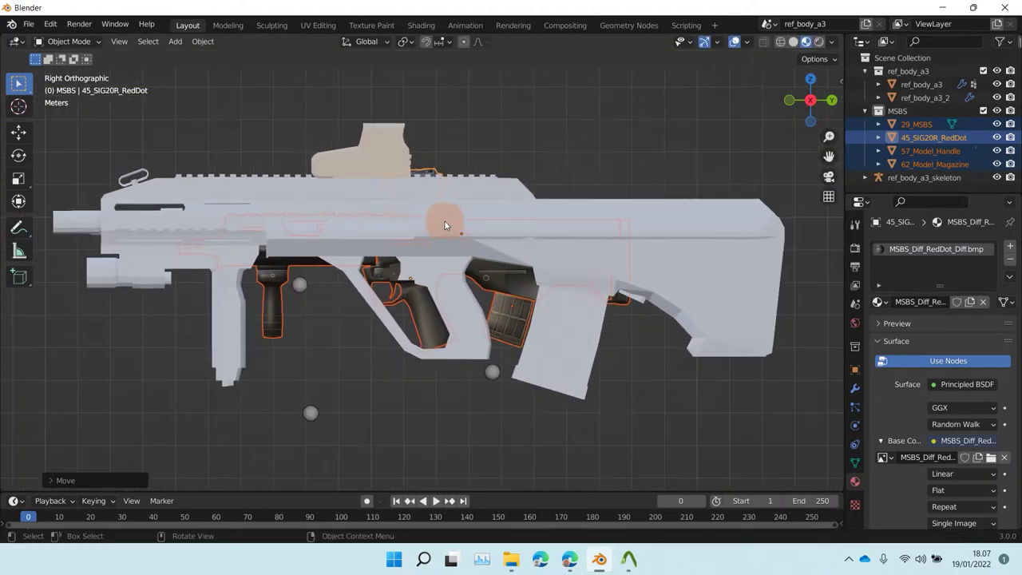
Step: Using wireframe shading, scale up the MSBS parts to roughly the reference's length, moving them about 2 m along Y and 0.8 m up
{"action": "left_click", "coordinate": [780, 42]}
{"action": "scroll", "coordinate": [359, 250], "scroll_direction": "up", "scroll_amount": 2}
{"action": "scroll", "coordinate": [367, 217], "scroll_direction": "down", "scroll_amount": 2}
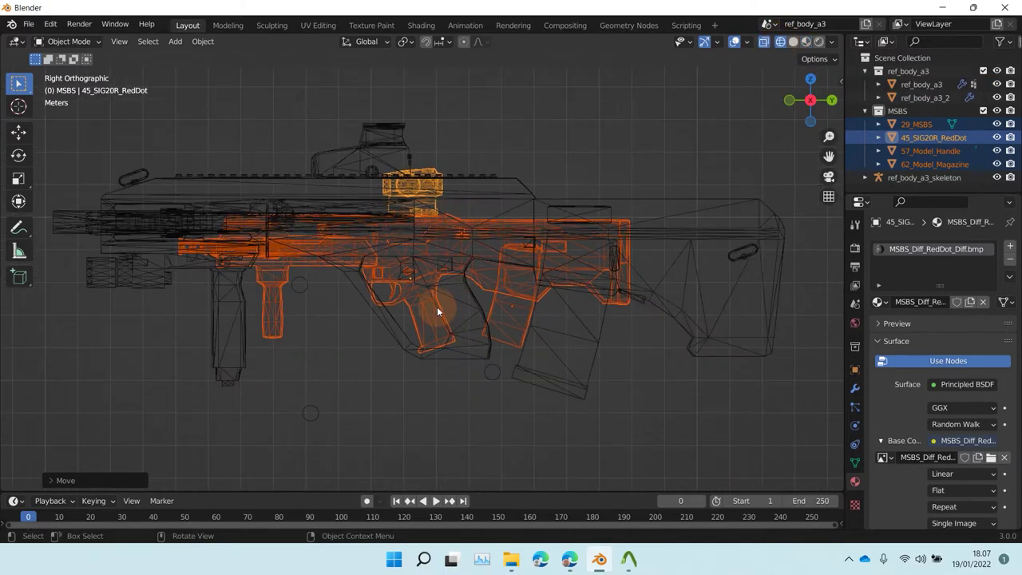
{"action": "key", "text": "s"}
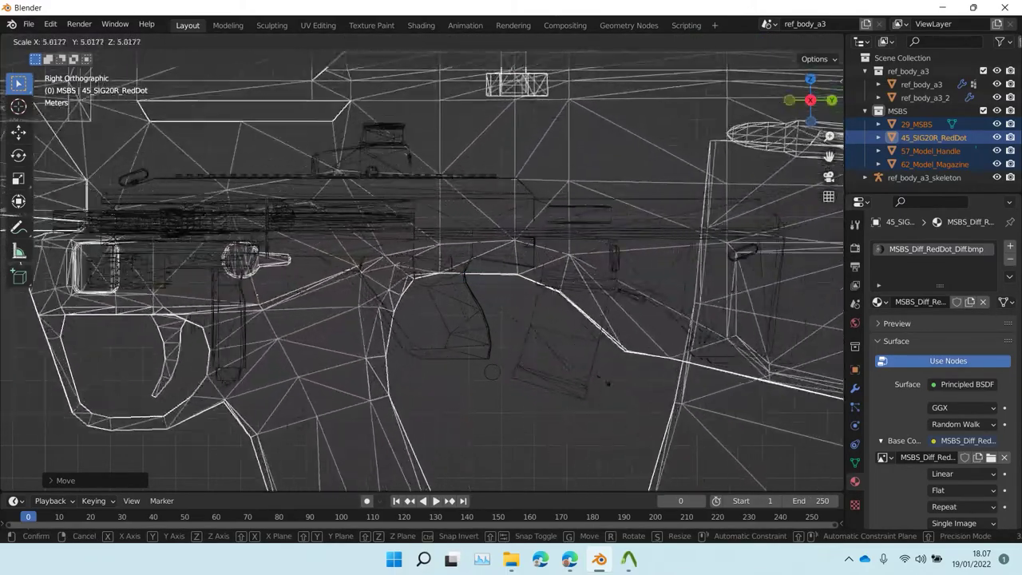
{"action": "left_click", "coordinate": [479, 326]}
{"action": "key", "text": "g"}
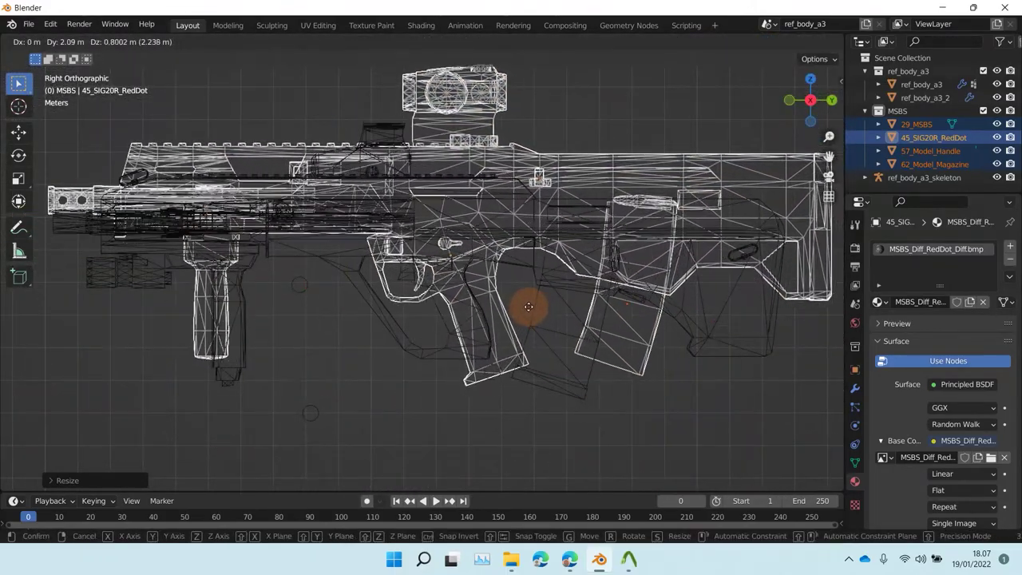
{"action": "left_click", "coordinate": [523, 307]}
Step: Scale the MSBS parts down slightly and move them about -0.5 m along Y and 0.16 m up to align the grip with the reference
{"action": "scroll", "coordinate": [533, 338], "scroll_direction": "up", "scroll_amount": 3}
{"action": "key", "text": "s"}
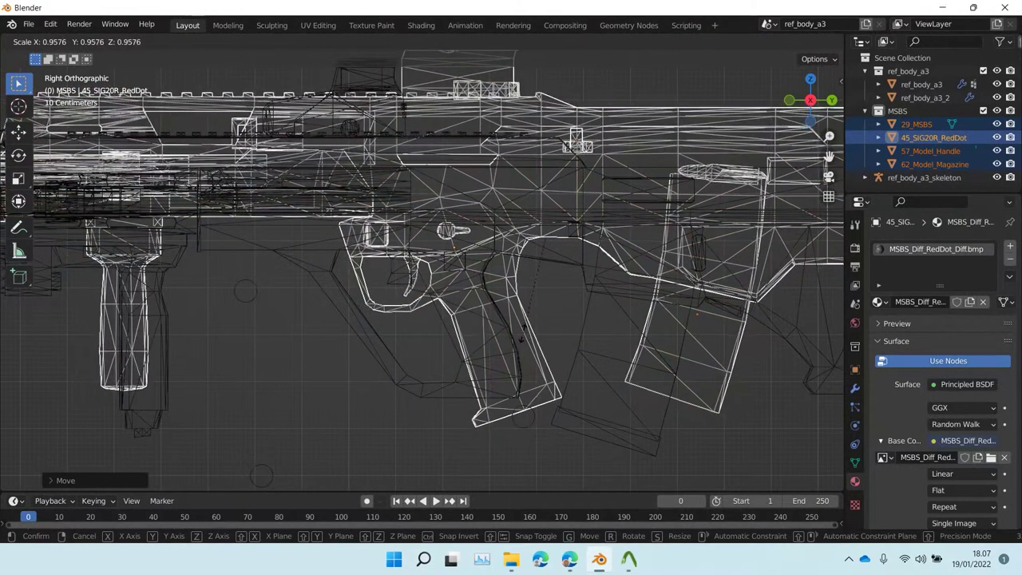
{"action": "left_click", "coordinate": [488, 314]}
{"action": "key", "text": "g"}
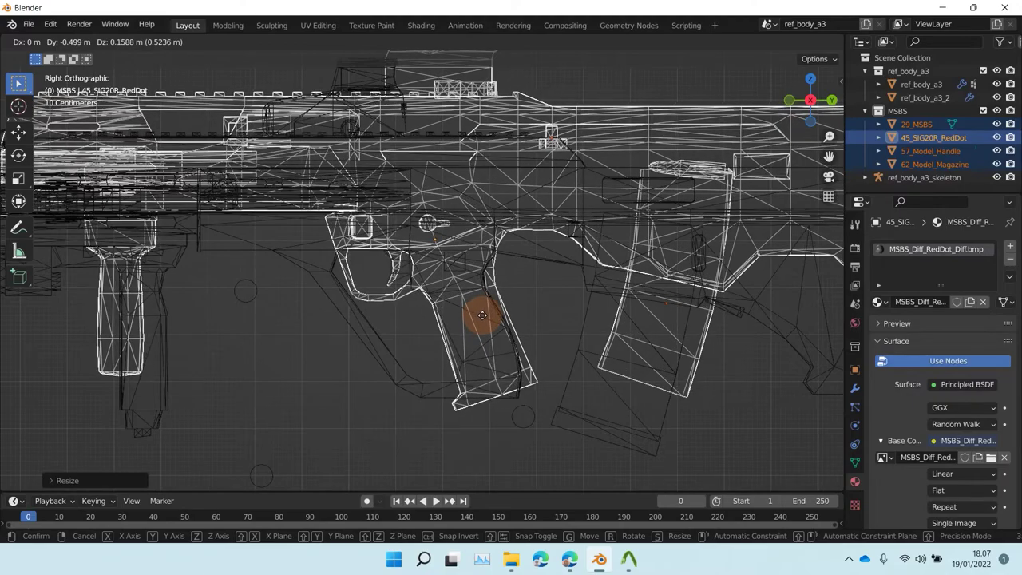
{"action": "left_click", "coordinate": [482, 315]}
{"action": "scroll", "coordinate": [415, 300], "scroll_direction": "up", "scroll_amount": 1}
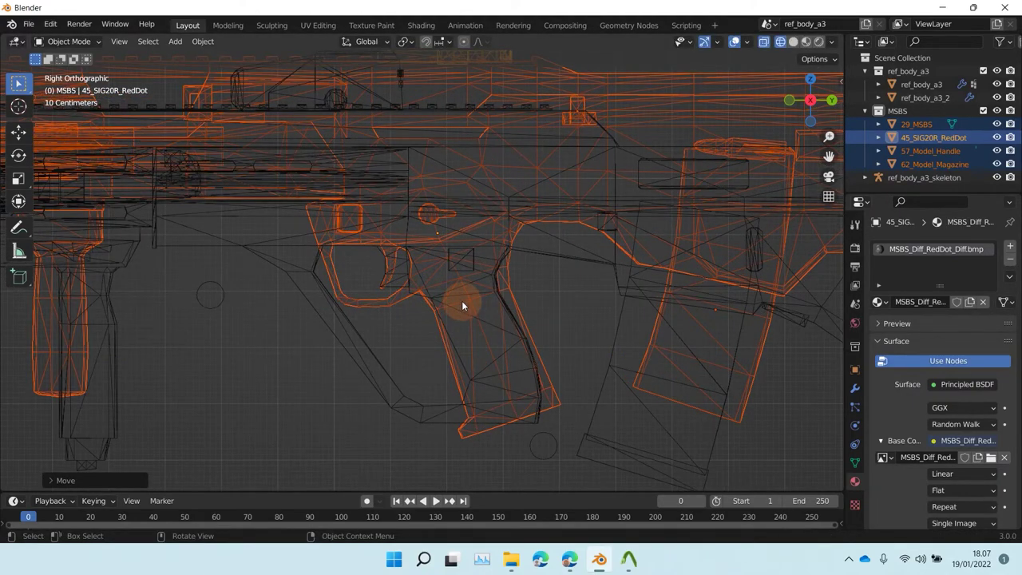
{"action": "scroll", "coordinate": [462, 304], "scroll_direction": "down", "scroll_amount": 1}
{"action": "scroll", "coordinate": [466, 308], "scroll_direction": "down", "scroll_amount": 1}
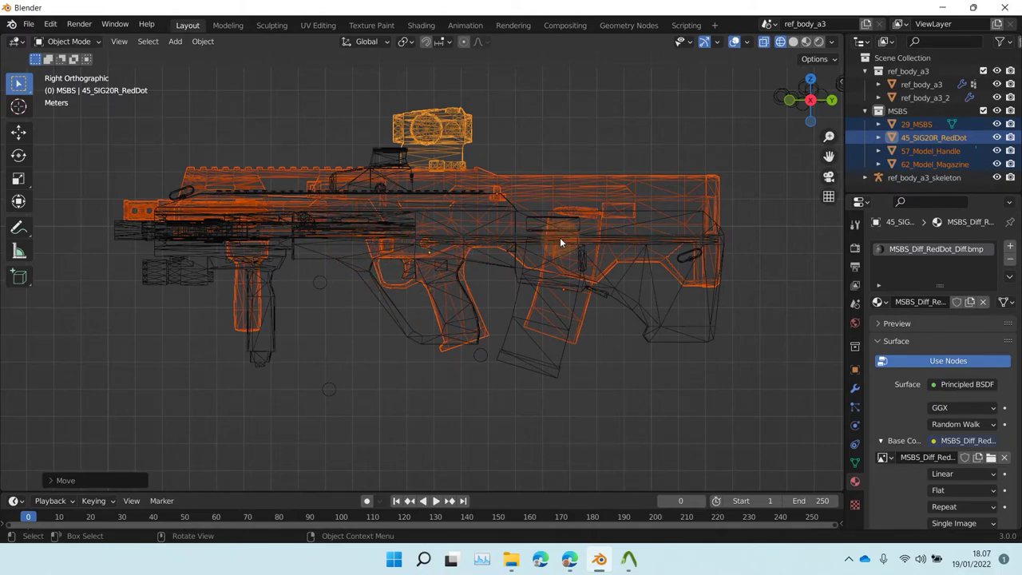
Step: In the Top Orthographic view, move the MSBS parts about 4 m along global X onto the reference weapon
{"action": "left_click", "coordinate": [811, 82]}
{"action": "scroll", "coordinate": [519, 160], "scroll_direction": "up", "scroll_amount": 2}
{"action": "middle_click_drag", "start_coordinate": [553, 155], "coordinate": [349, 360], "text": "shift"}
{"action": "scroll", "coordinate": [327, 343], "scroll_direction": "up", "scroll_amount": 3}
{"action": "scroll", "coordinate": [328, 309], "scroll_direction": "up", "scroll_amount": 4}
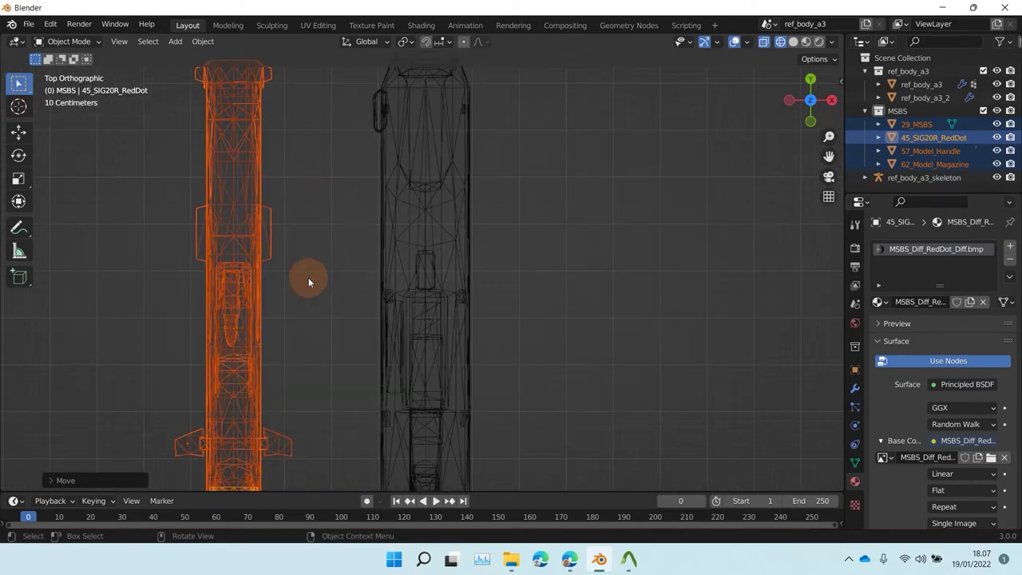
{"action": "key", "text": "g"}
{"action": "key", "text": "x"}
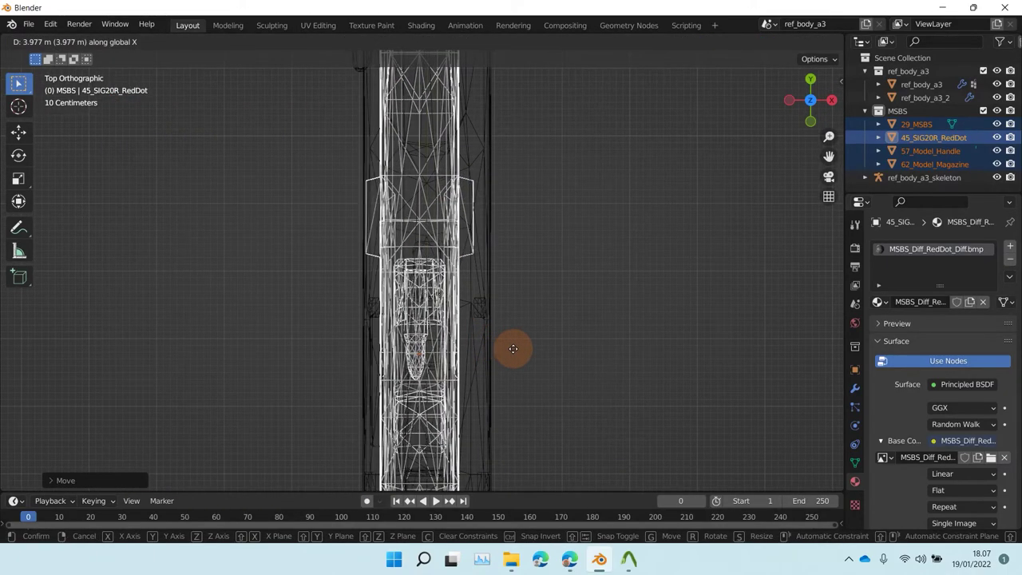
{"action": "left_click", "coordinate": [520, 354]}
Step: Fine-tune the MSBS parts' position along global X to centre them on the reference weapon's middle line
{"action": "scroll", "coordinate": [496, 311], "scroll_direction": "up", "scroll_amount": 5}
{"action": "scroll", "coordinate": [479, 186], "scroll_direction": "up", "scroll_amount": 6}
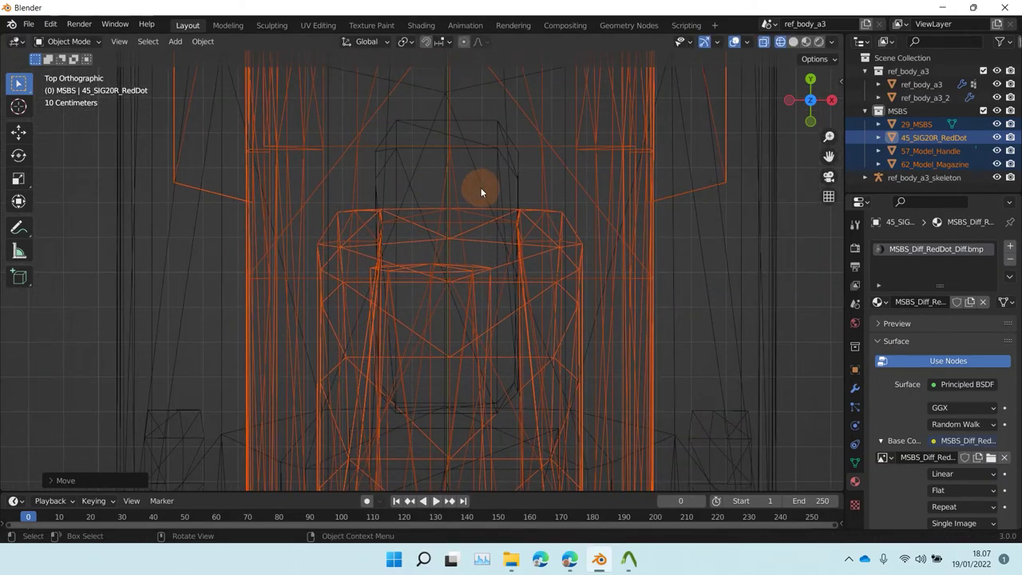
{"action": "key", "text": "g"}
{"action": "key", "text": "x"}
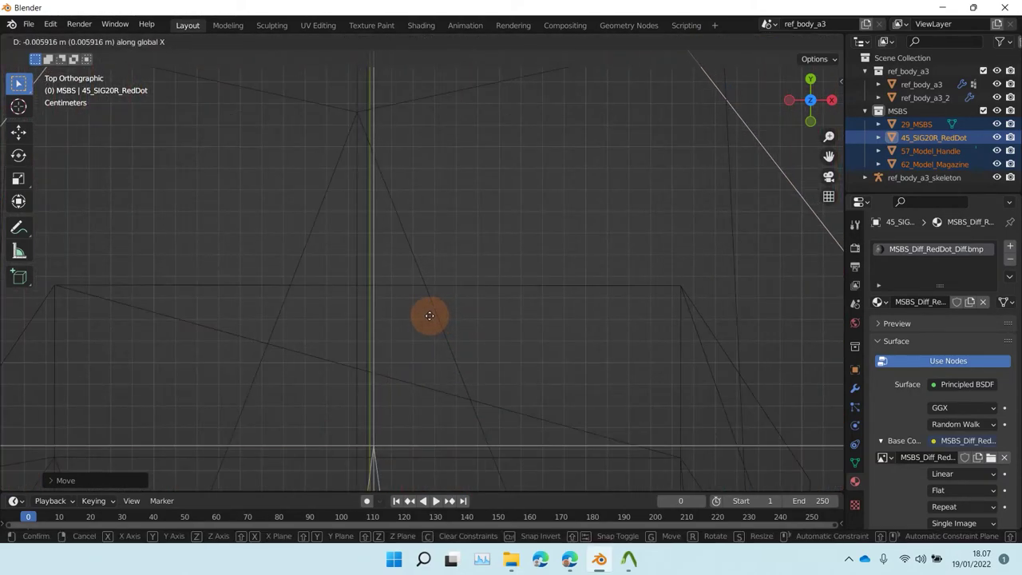
{"action": "left_click", "coordinate": [426, 318]}
{"action": "scroll", "coordinate": [424, 320], "scroll_direction": "down", "scroll_amount": 8}
Step: Switch back to Solid shading, deselect the parts, collapse both collections and hide the ref_body_a3 collection
{"action": "mouse_move", "coordinate": [499, 403]}
{"action": "middle_mouse_down"}
{"action": "mouse_move", "coordinate": [334, 305]}
{"action": "mouse_move", "coordinate": [327, 282]}
{"action": "middle_mouse_up"}
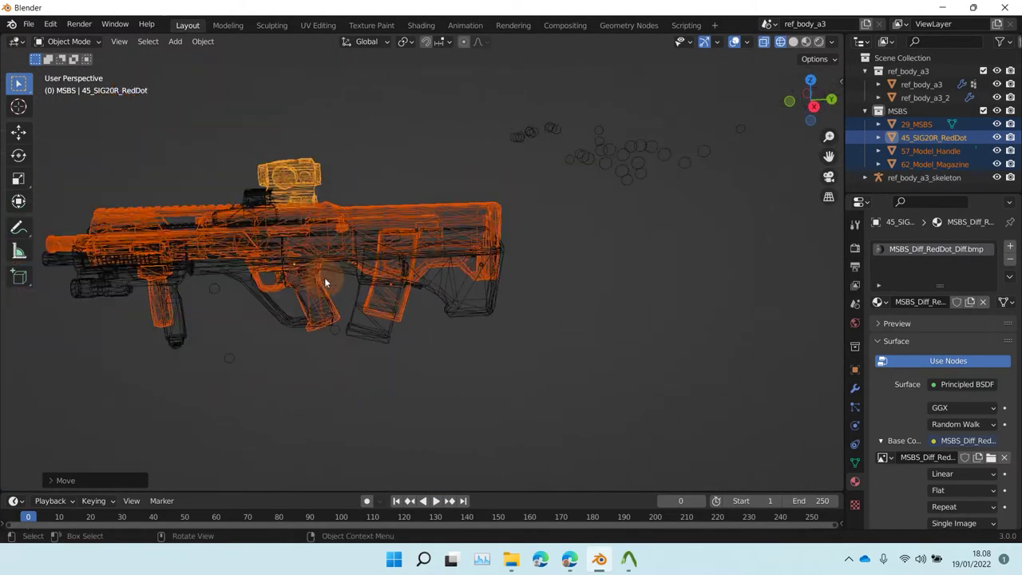
{"action": "left_click", "coordinate": [793, 42]}
{"action": "left_click", "coordinate": [350, 164]}
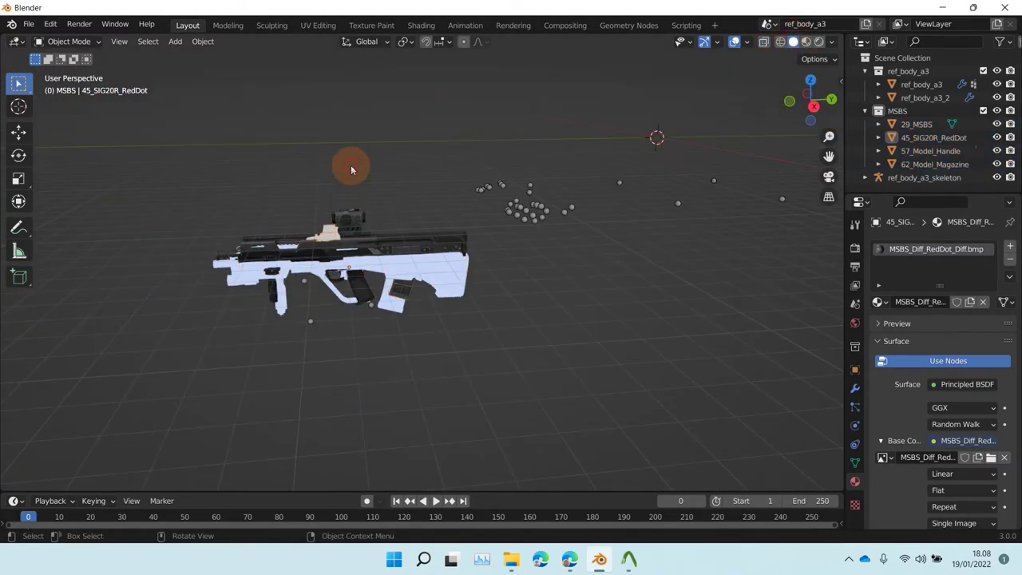
{"action": "mouse_move", "coordinate": [351, 165]}
{"action": "middle_mouse_down"}
{"action": "mouse_move", "coordinate": [519, 253]}
{"action": "mouse_move", "coordinate": [338, 255]}
{"action": "mouse_move", "coordinate": [438, 217]}
{"action": "mouse_move", "coordinate": [503, 237]}
{"action": "middle_mouse_up"}
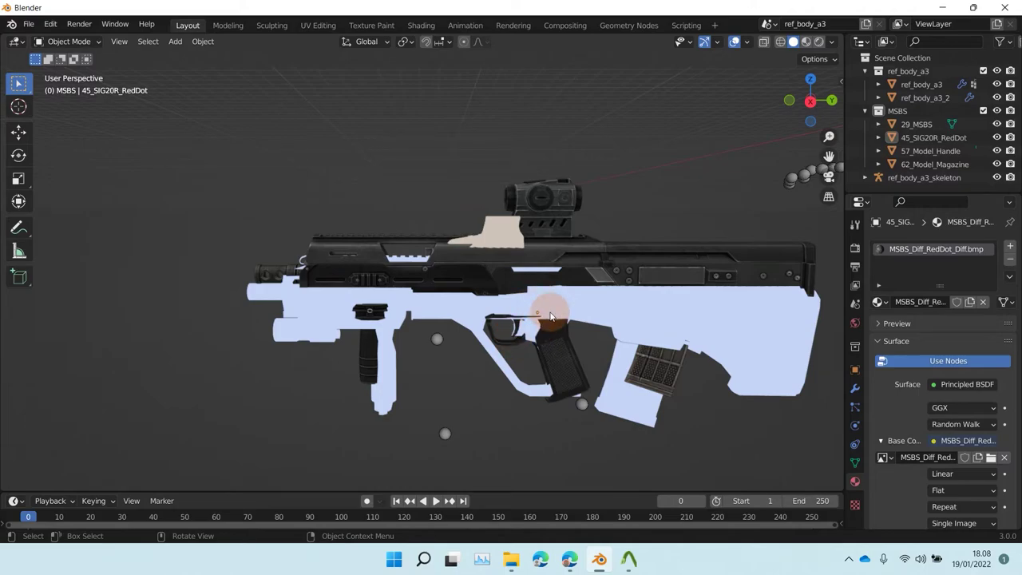
{"action": "left_click", "coordinate": [865, 71]}
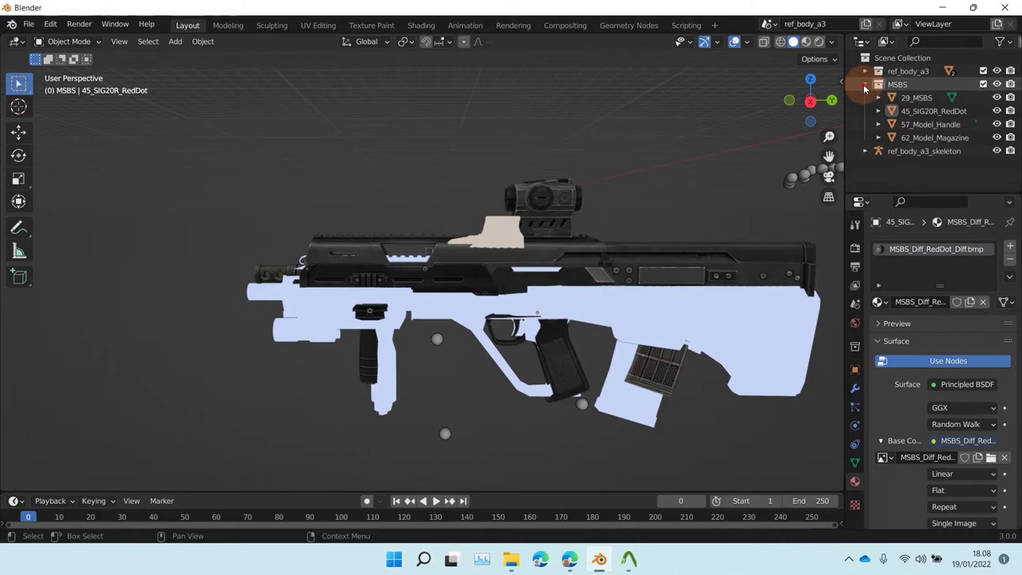
{"action": "left_click", "coordinate": [865, 84]}
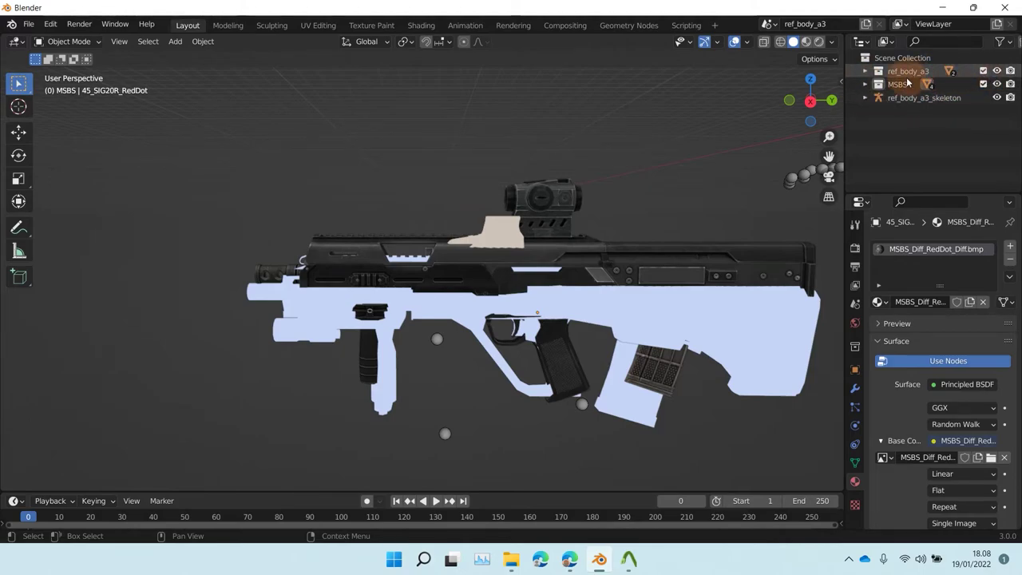
{"action": "left_click", "coordinate": [996, 71]}
Step: Examine the fitted MSBS rifle from several angles without the reference weapon
{"action": "scroll", "coordinate": [537, 245], "scroll_direction": "up", "scroll_amount": 3}
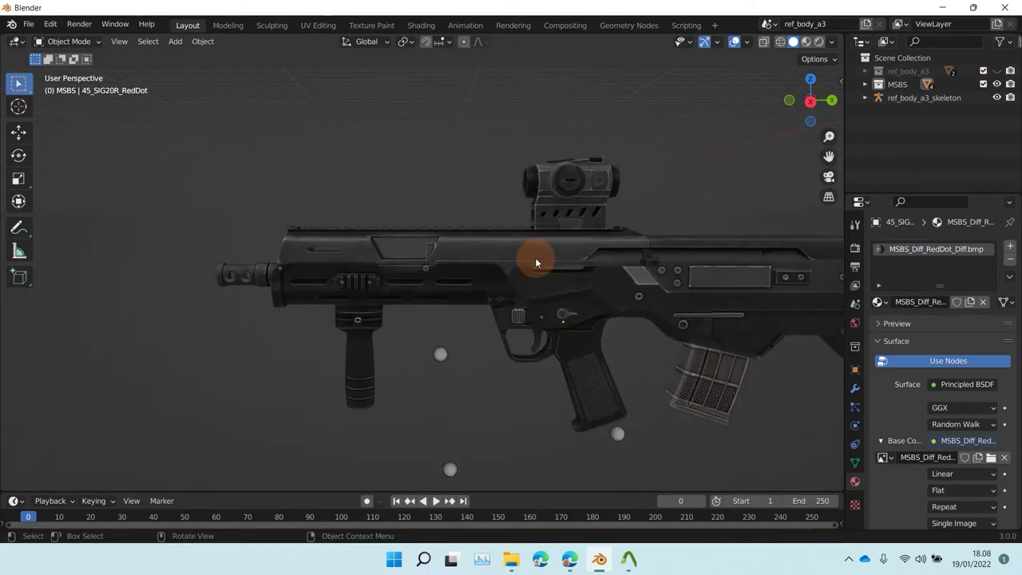
{"action": "scroll", "coordinate": [535, 257], "scroll_direction": "down", "scroll_amount": 3}
{"action": "scroll", "coordinate": [511, 273], "scroll_direction": "up", "scroll_amount": 3}
{"action": "middle_click_drag", "start_coordinate": [511, 273], "coordinate": [500, 226]}
{"action": "scroll", "coordinate": [498, 220], "scroll_direction": "up", "scroll_amount": 5}
{"action": "middle_click_drag", "start_coordinate": [575, 233], "coordinate": [322, 189]}
{"action": "scroll", "coordinate": [342, 171], "scroll_direction": "down", "scroll_amount": 6}
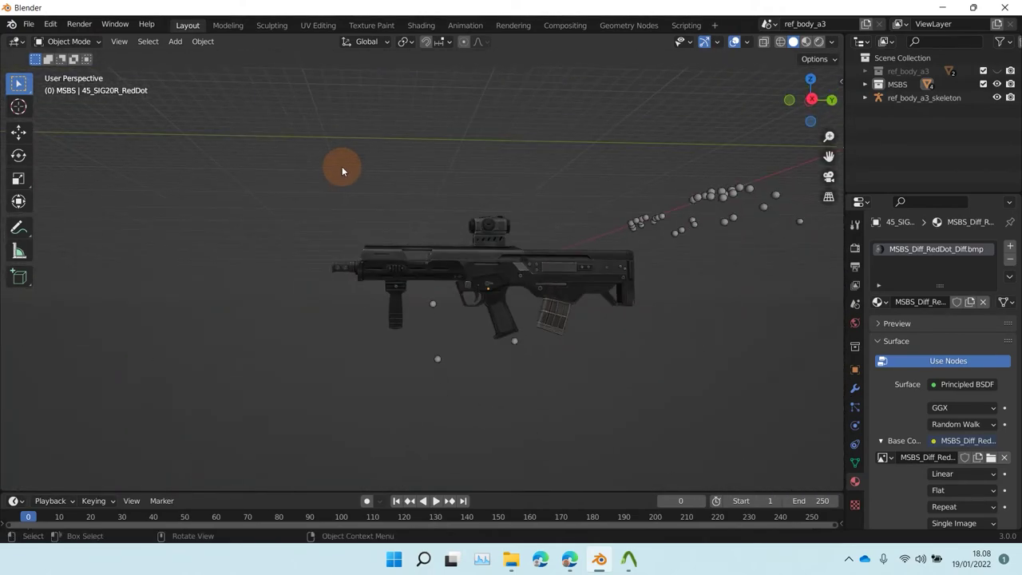
{"action": "scroll", "coordinate": [456, 206], "scroll_direction": "up", "scroll_amount": 3}
{"action": "middle_click_drag", "start_coordinate": [456, 205], "coordinate": [311, 187]}
{"action": "scroll", "coordinate": [316, 198], "scroll_direction": "down", "scroll_amount": 5}
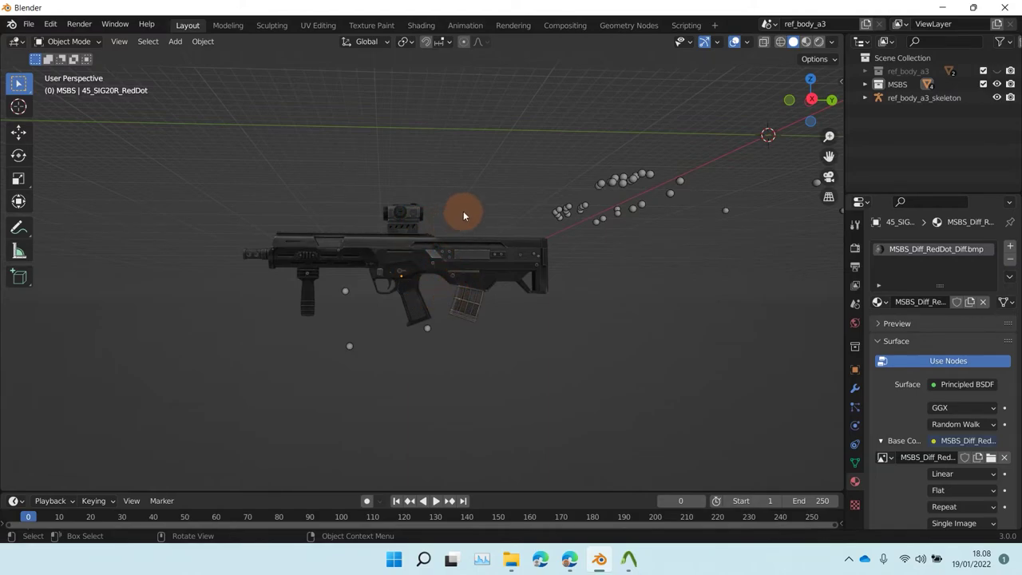
Step: Inspect the bones of ref_body_a3_skeleton in Edit Mode, then return to Object Mode and deselect it
{"action": "middle_click_drag", "start_coordinate": [464, 214], "coordinate": [623, 229]}
{"action": "left_click", "coordinate": [564, 210]}
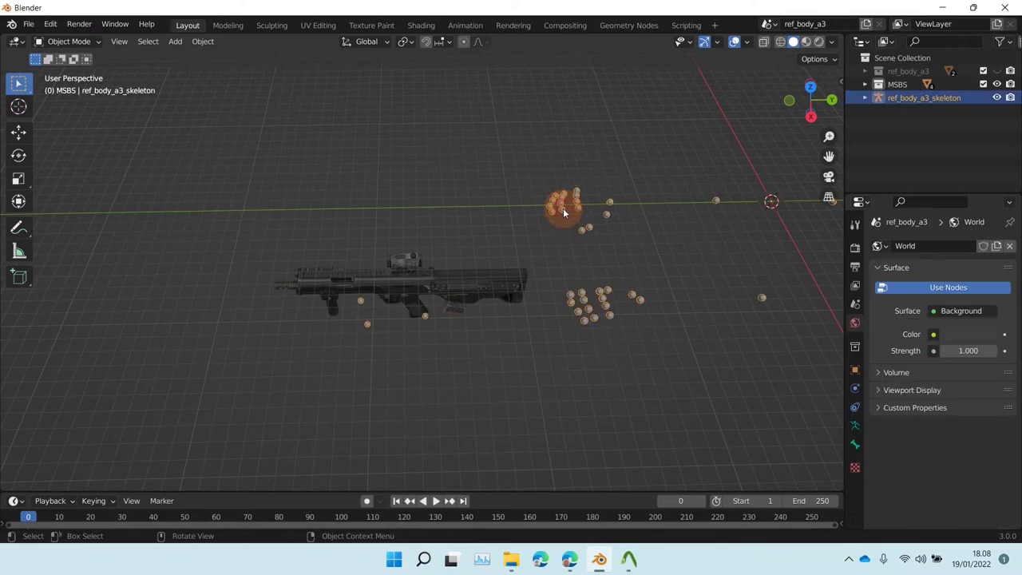
{"action": "key", "text": "Tab"}
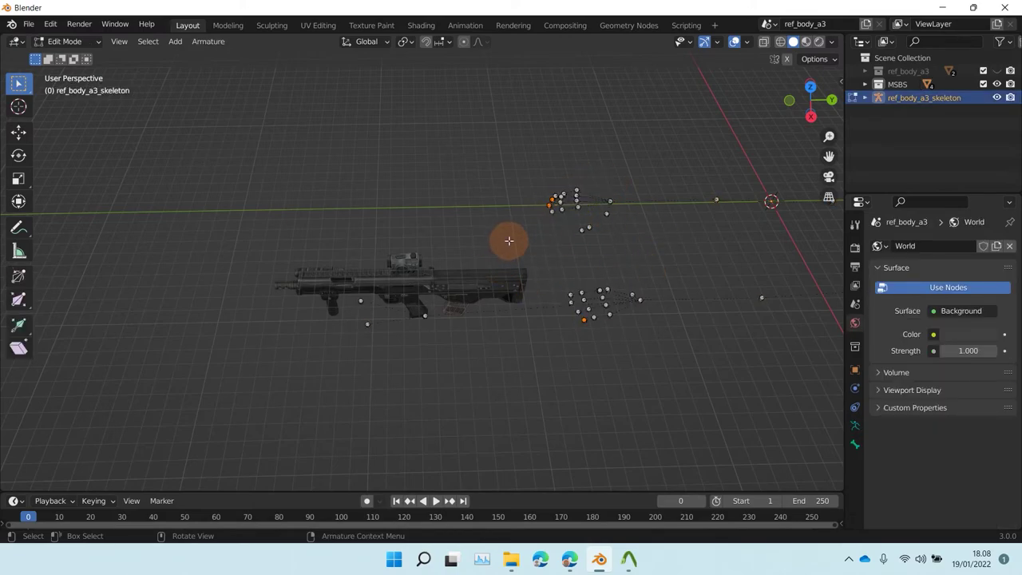
{"action": "key", "text": "Tab"}
{"action": "left_click", "coordinate": [474, 212]}
Step: Examine the MSBS rifle's trigger, handle and magazine areas against the nearby skeleton bones
{"action": "scroll", "coordinate": [520, 285], "scroll_direction": "up", "scroll_amount": 4}
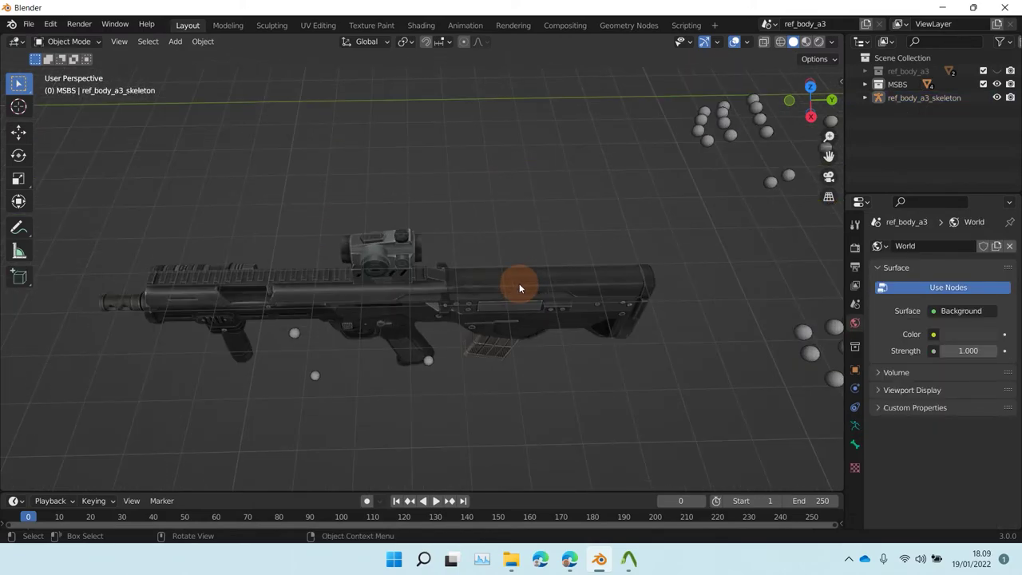
{"action": "scroll", "coordinate": [456, 275], "scroll_direction": "down", "scroll_amount": 3}
{"action": "middle_click_drag", "start_coordinate": [456, 275], "coordinate": [490, 224]}
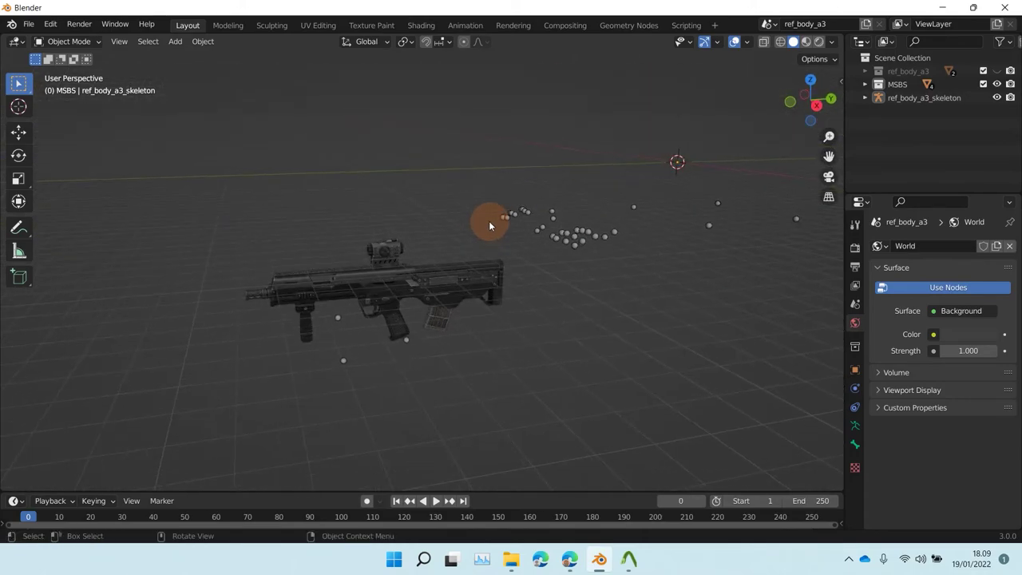
{"action": "scroll", "coordinate": [469, 269], "scroll_direction": "up", "scroll_amount": 3}
{"action": "middle_click_drag", "start_coordinate": [406, 230], "coordinate": [477, 189]}
{"action": "scroll", "coordinate": [477, 189], "scroll_direction": "up", "scroll_amount": 4}
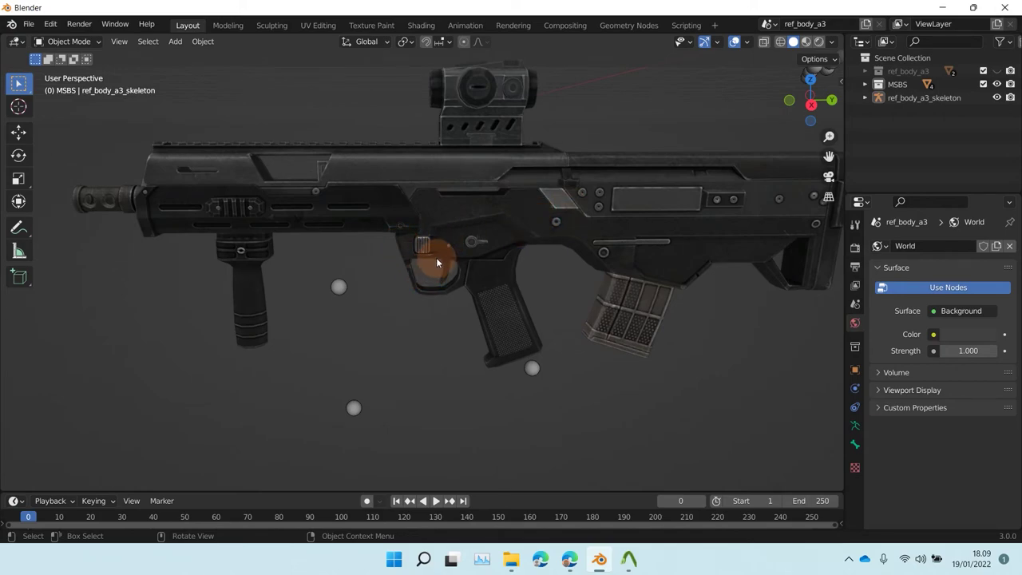
{"action": "scroll", "coordinate": [452, 262], "scroll_direction": "up", "scroll_amount": 4}
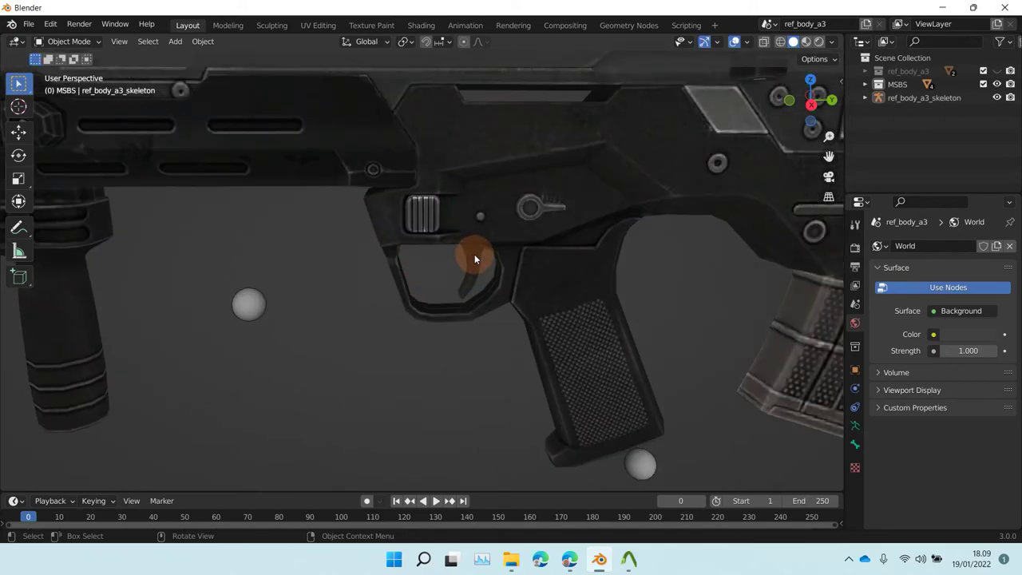
{"action": "scroll", "coordinate": [475, 259], "scroll_direction": "down", "scroll_amount": 5}
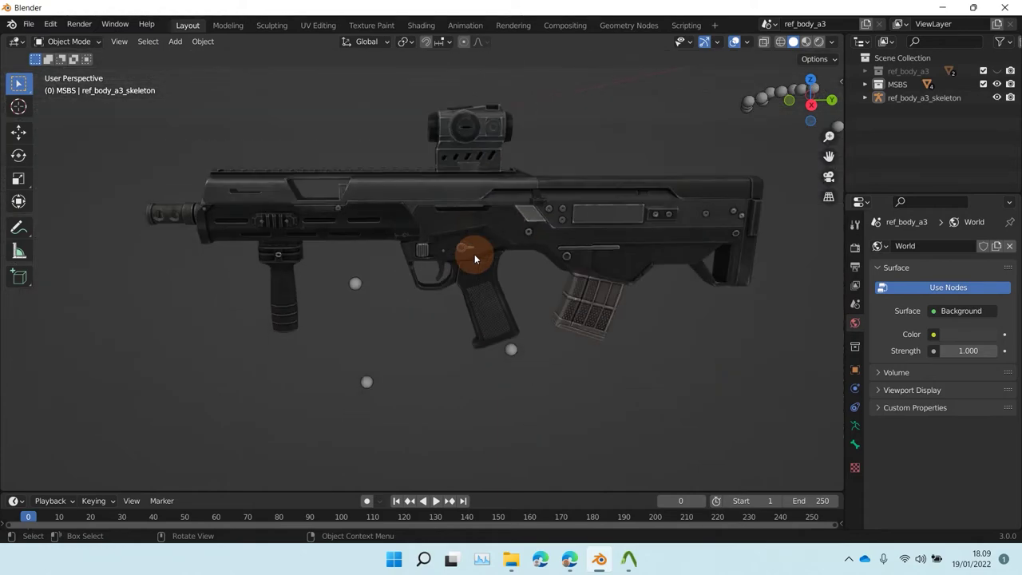
{"action": "middle_click_drag", "start_coordinate": [543, 239], "coordinate": [474, 299]}
{"action": "left_click", "coordinate": [474, 292]}
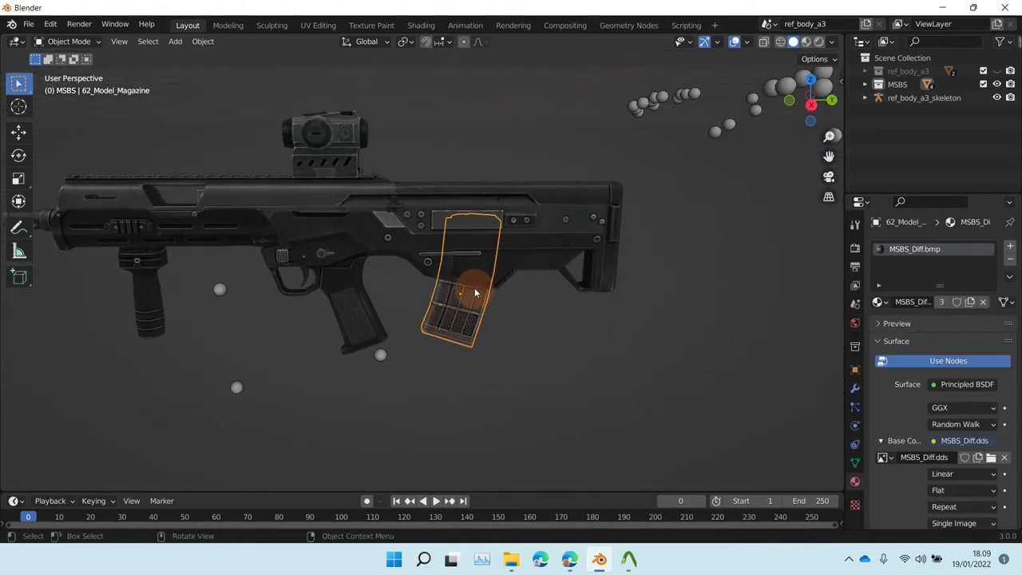
{"action": "key", "text": "g"}
{"action": "left_click", "coordinate": [459, 280]}
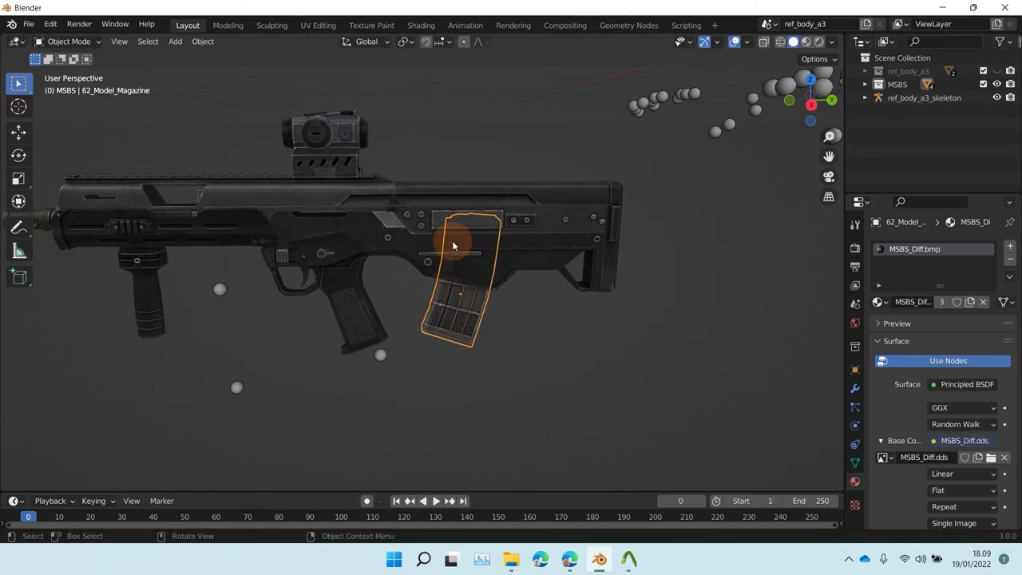
Step: Examine the MSBS rifle body, the skeleton's bones and the magazine by selecting each in turn, leaving everything deselected
{"action": "scroll", "coordinate": [487, 230], "scroll_direction": "down", "scroll_amount": 4}
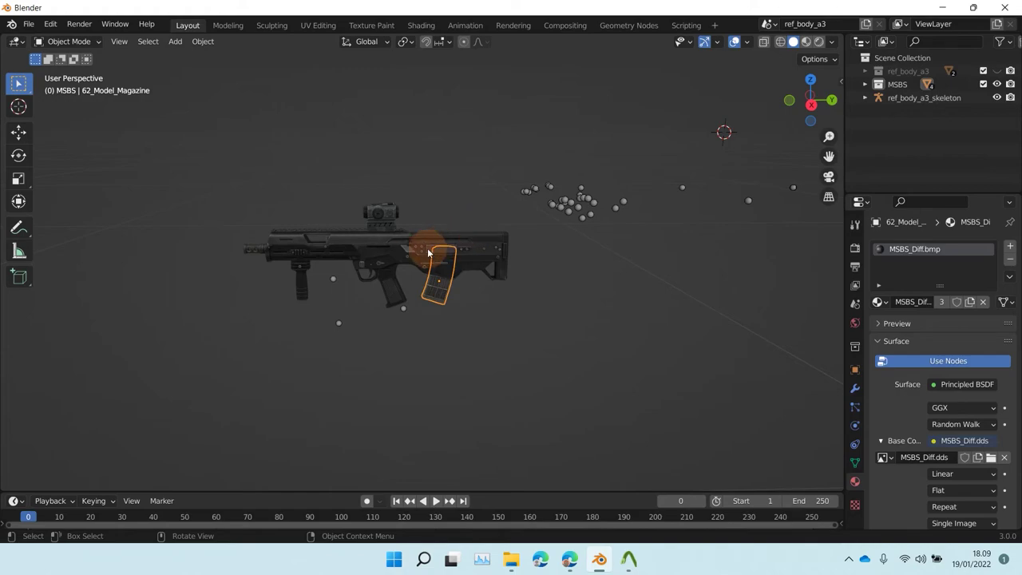
{"action": "scroll", "coordinate": [428, 249], "scroll_direction": "up", "scroll_amount": 5}
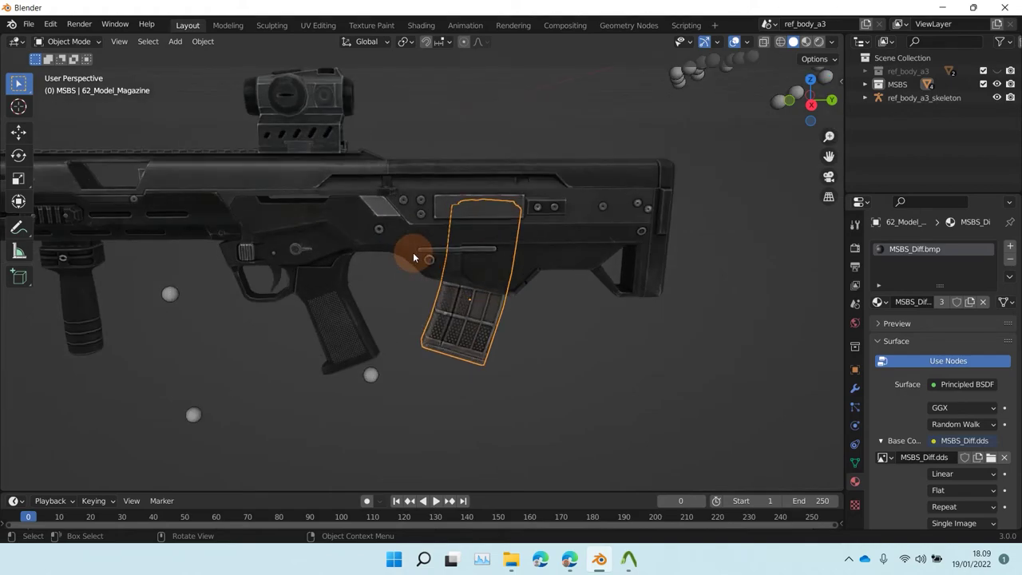
{"action": "scroll", "coordinate": [363, 212], "scroll_direction": "down", "scroll_amount": 4}
{"action": "left_click", "coordinate": [409, 209]}
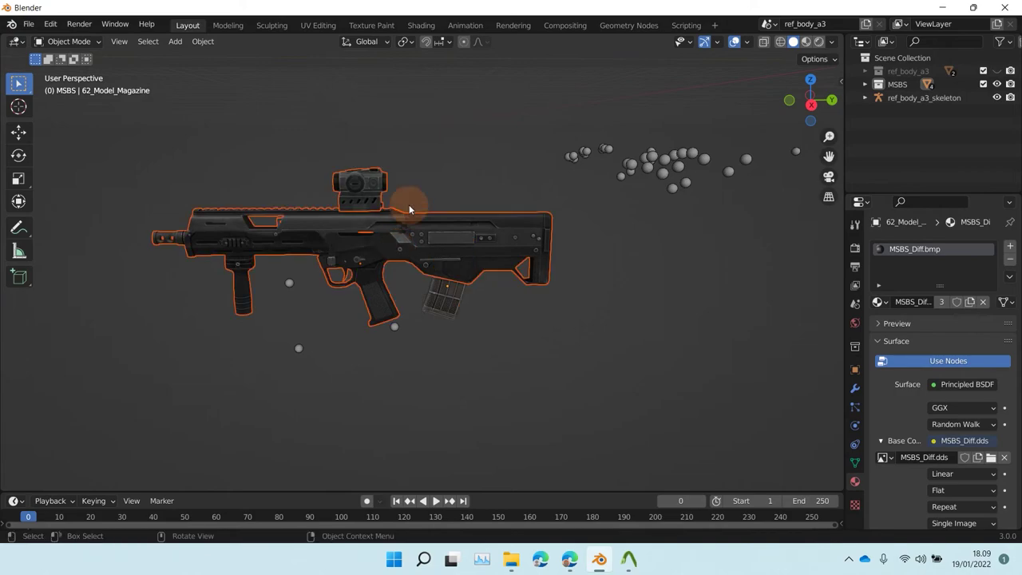
{"action": "left_click", "coordinate": [299, 352]}
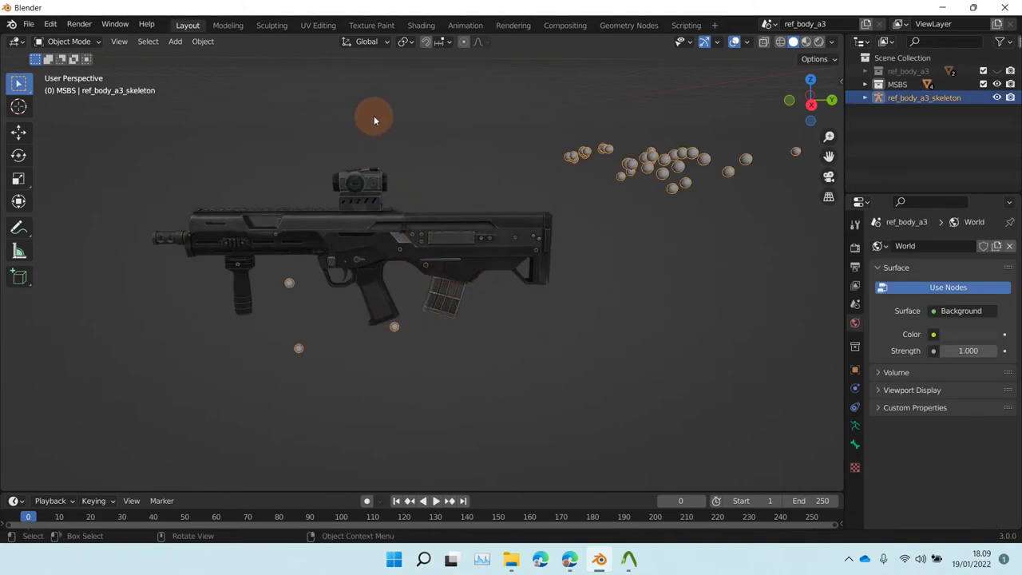
{"action": "scroll", "coordinate": [239, 219], "scroll_direction": "up", "scroll_amount": 5}
{"action": "scroll", "coordinate": [251, 231], "scroll_direction": "down", "scroll_amount": 5}
{"action": "left_click", "coordinate": [389, 379]}
{"action": "scroll", "coordinate": [392, 335], "scroll_direction": "up", "scroll_amount": 4}
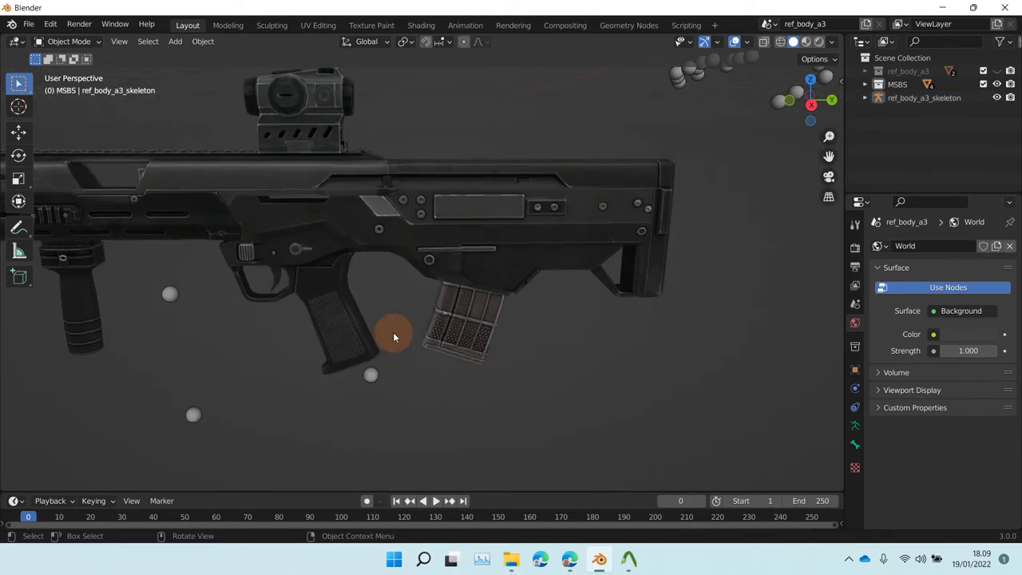
{"action": "left_click", "coordinate": [445, 338]}
{"action": "left_click", "coordinate": [520, 381]}
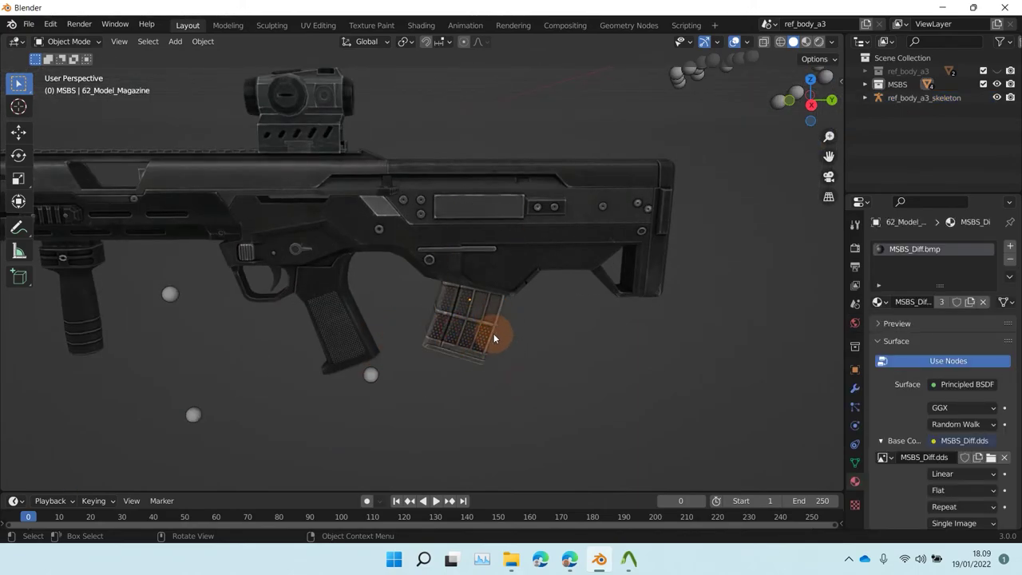
{"action": "scroll", "coordinate": [478, 285], "scroll_direction": "down", "scroll_amount": 6}
{"action": "scroll", "coordinate": [434, 318], "scroll_direction": "up", "scroll_amount": 6}
Step: Try moving the magazine down out of the rifle body, and restore its fitted position after each attempt
{"action": "left_click", "coordinate": [458, 316]}
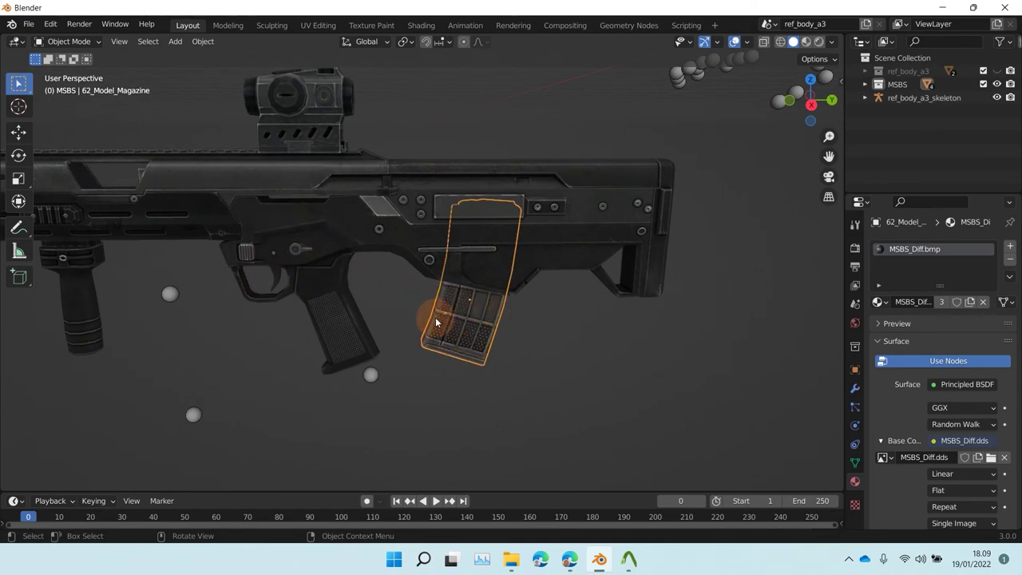
{"action": "scroll", "coordinate": [448, 279], "scroll_direction": "down", "scroll_amount": 5}
{"action": "scroll", "coordinate": [434, 324], "scroll_direction": "up", "scroll_amount": 5}
{"action": "key", "text": "g"}
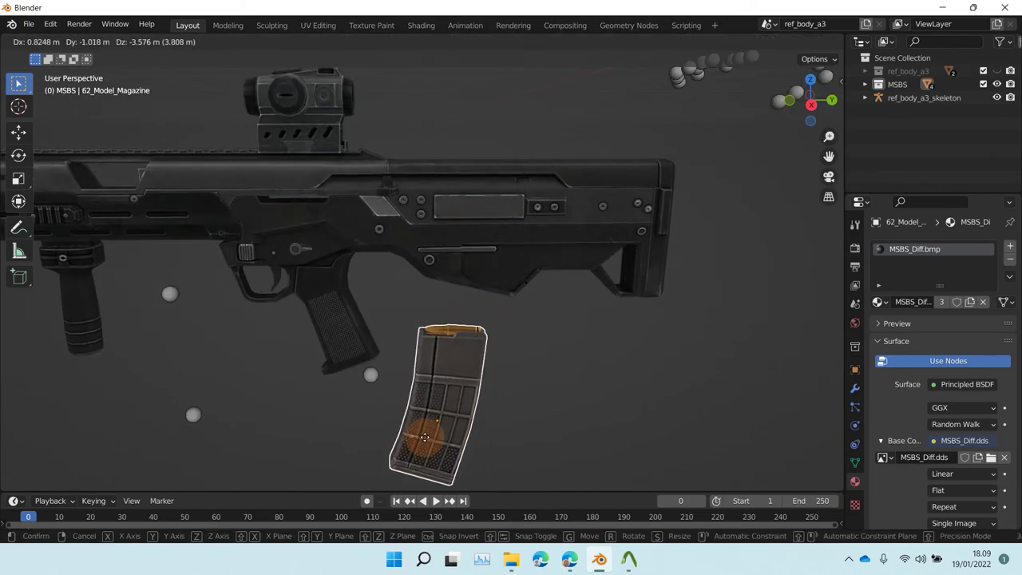
{"action": "left_click", "coordinate": [407, 449]}
{"action": "key", "text": "ctrl+z"}
{"action": "key", "text": "g"}
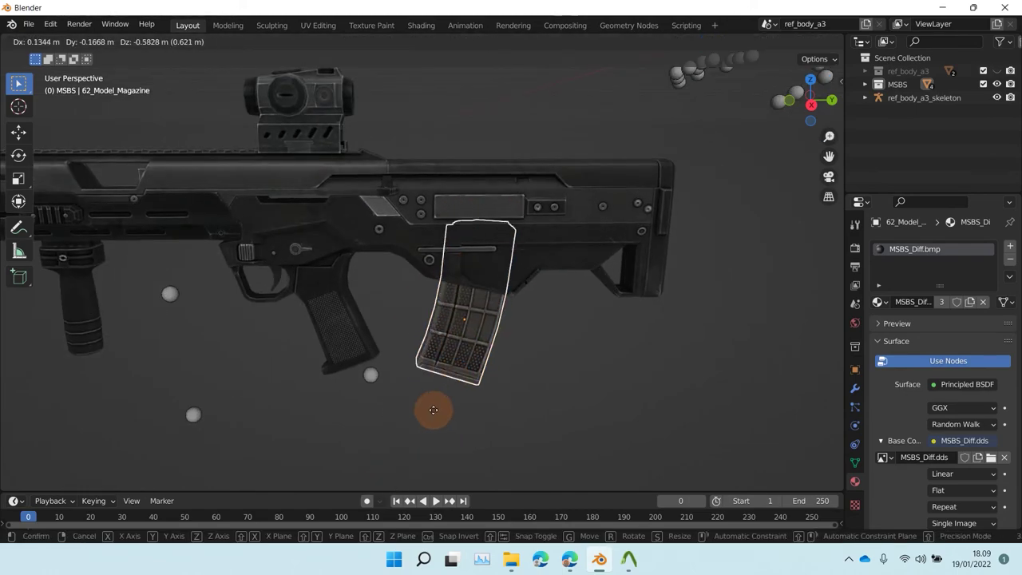
{"action": "key", "text": "Escape"}
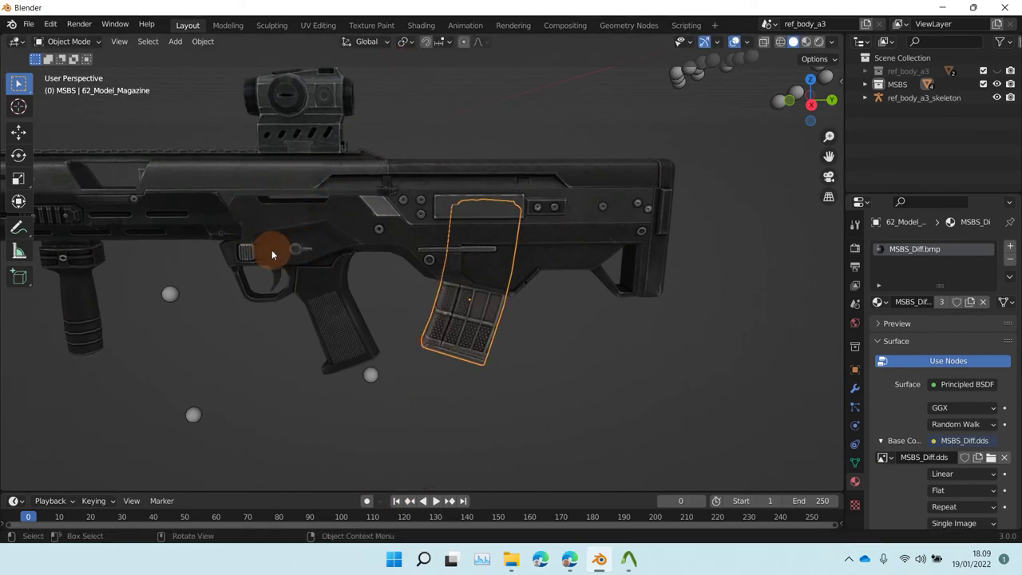
Step: Examine the rifle with its magazine deselected, up close and as a whole, and reselect the magazine
{"action": "left_click", "coordinate": [456, 327]}
{"action": "scroll", "coordinate": [524, 325], "scroll_direction": "down", "scroll_amount": 5}
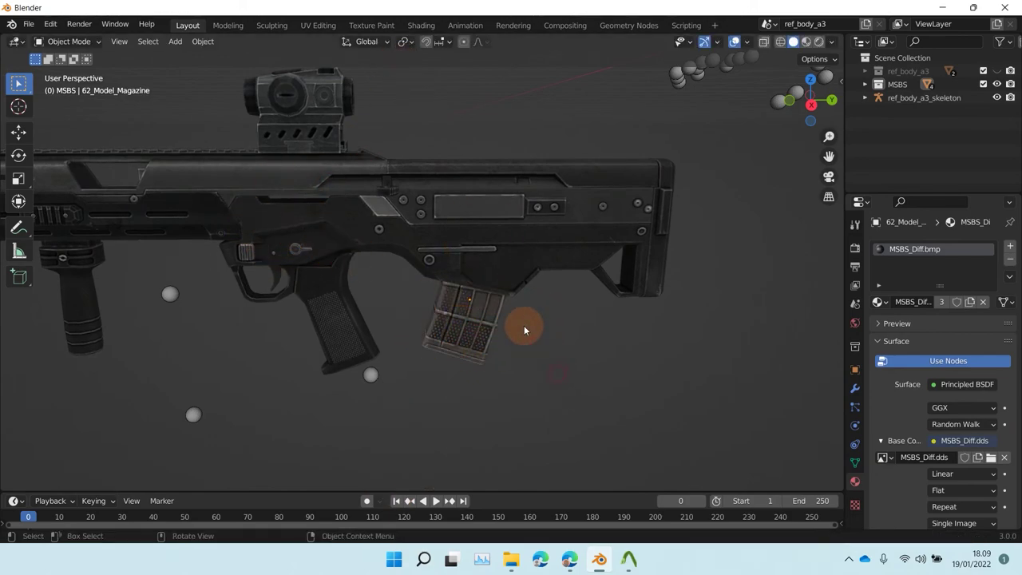
{"action": "scroll", "coordinate": [434, 228], "scroll_direction": "up", "scroll_amount": 3}
{"action": "scroll", "coordinate": [368, 237], "scroll_direction": "down", "scroll_amount": 3}
{"action": "scroll", "coordinate": [367, 238], "scroll_direction": "up", "scroll_amount": 3}
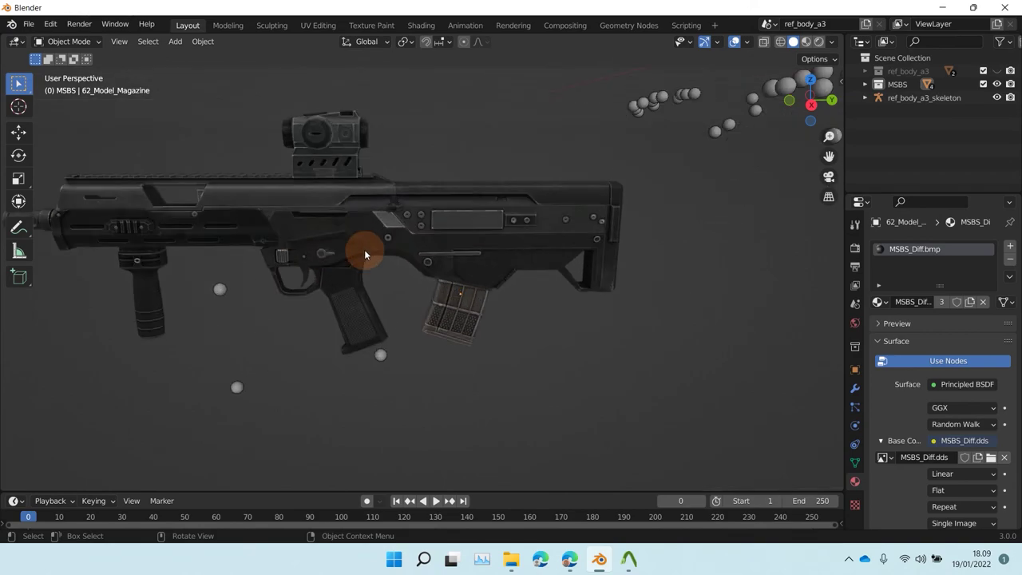
{"action": "scroll", "coordinate": [354, 223], "scroll_direction": "up", "scroll_amount": 3}
{"action": "middle_click_drag", "start_coordinate": [512, 278], "coordinate": [474, 250]}
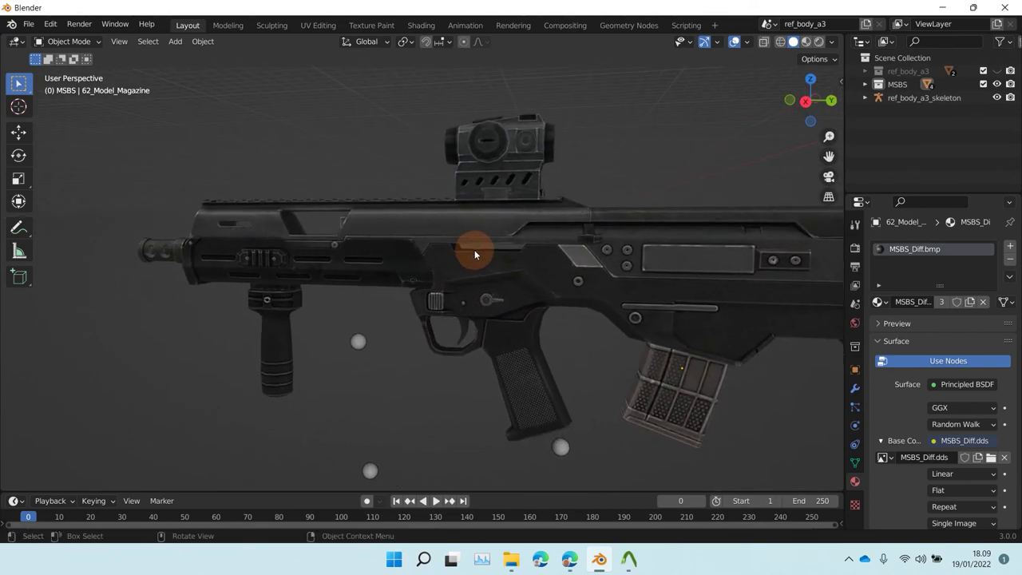
{"action": "scroll", "coordinate": [474, 250], "scroll_direction": "down", "scroll_amount": 3}
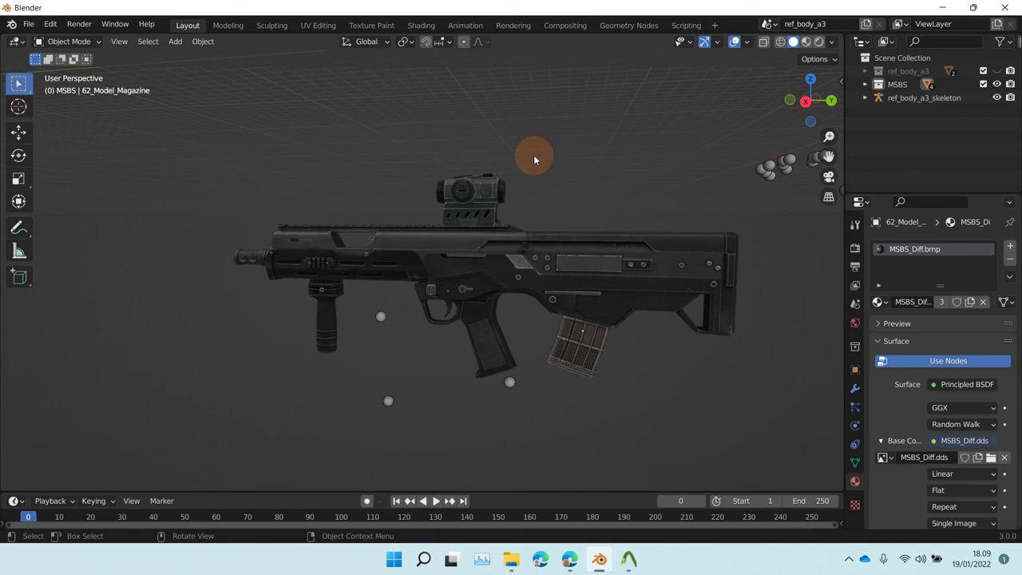
{"action": "middle_click_drag", "start_coordinate": [553, 212], "coordinate": [474, 224]}
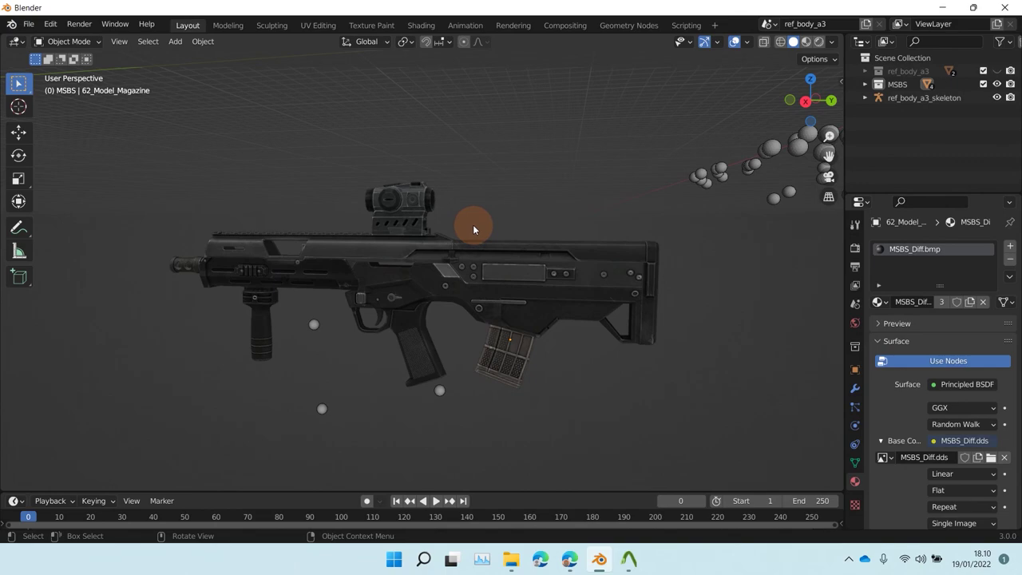
{"action": "left_click_drag", "start_coordinate": [510, 351], "coordinate": [476, 323]}
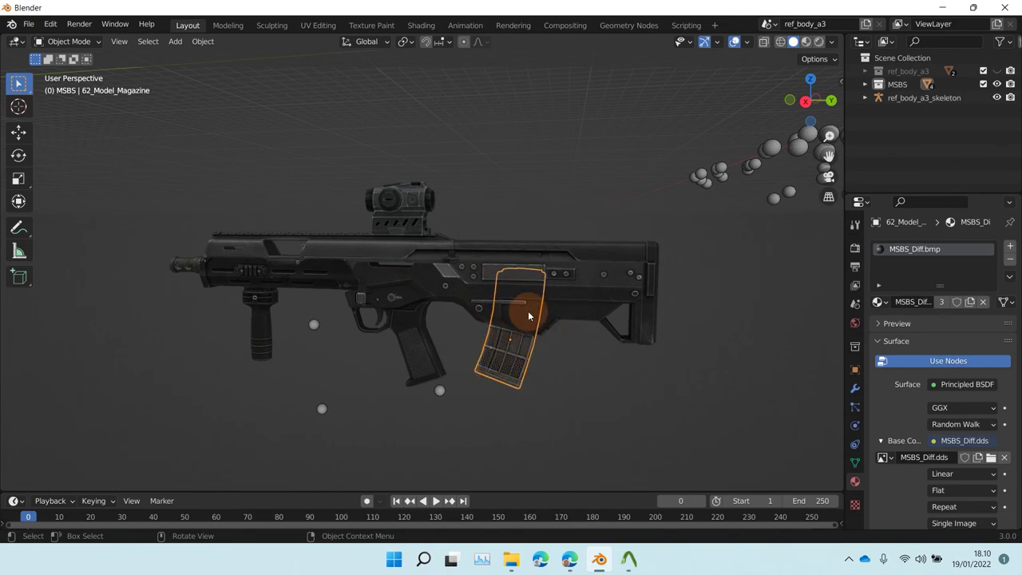